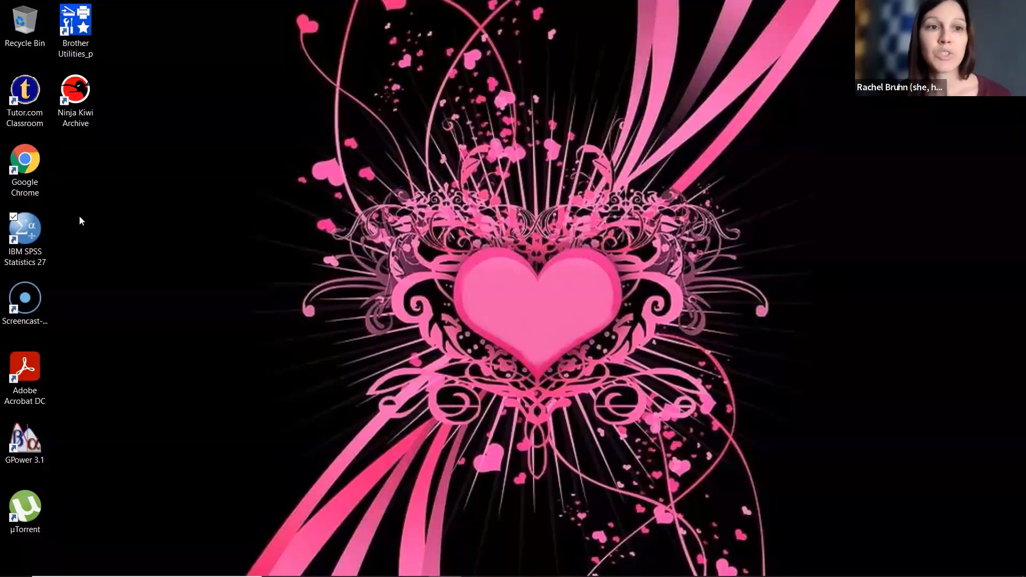
Launch IBM SPSS Statistics 27 from the desktop
left_click(22, 231)
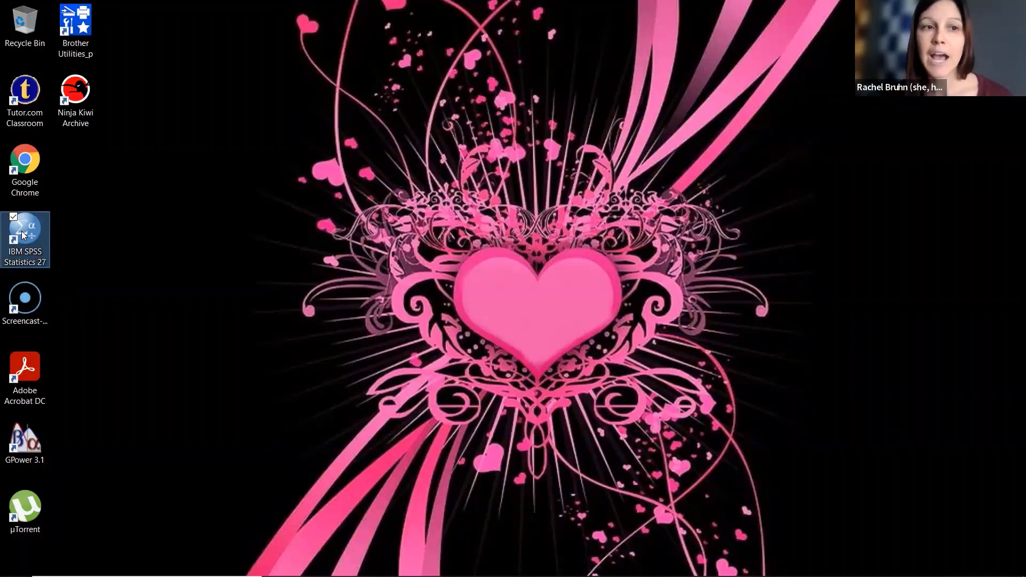
double_click(22, 231)
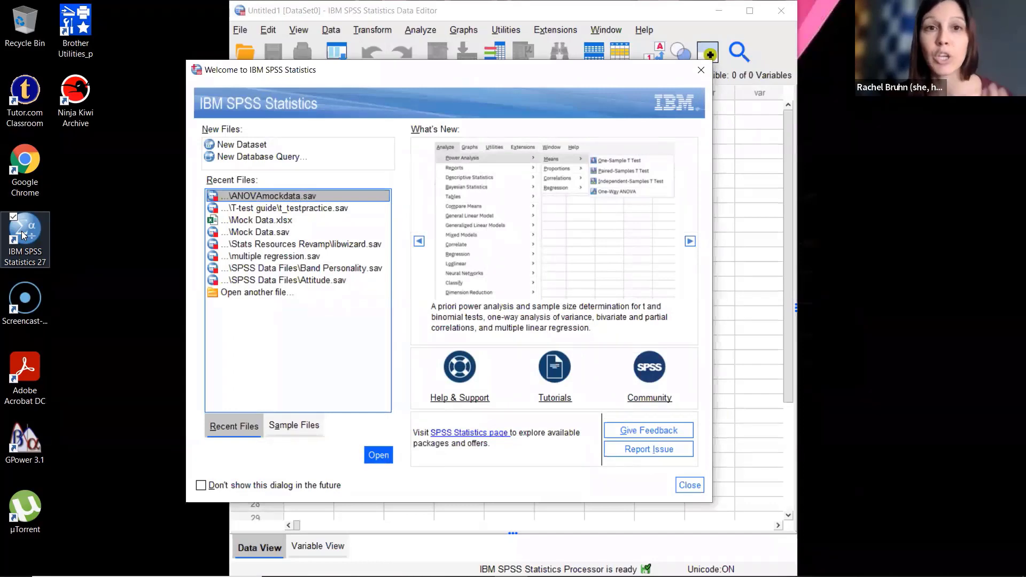
Switch to File Explorer and look through the Stats Resources Revamp and SPSS folders within the NCU documents folder
mouse_move(243, 572)
left_click(312, 564)
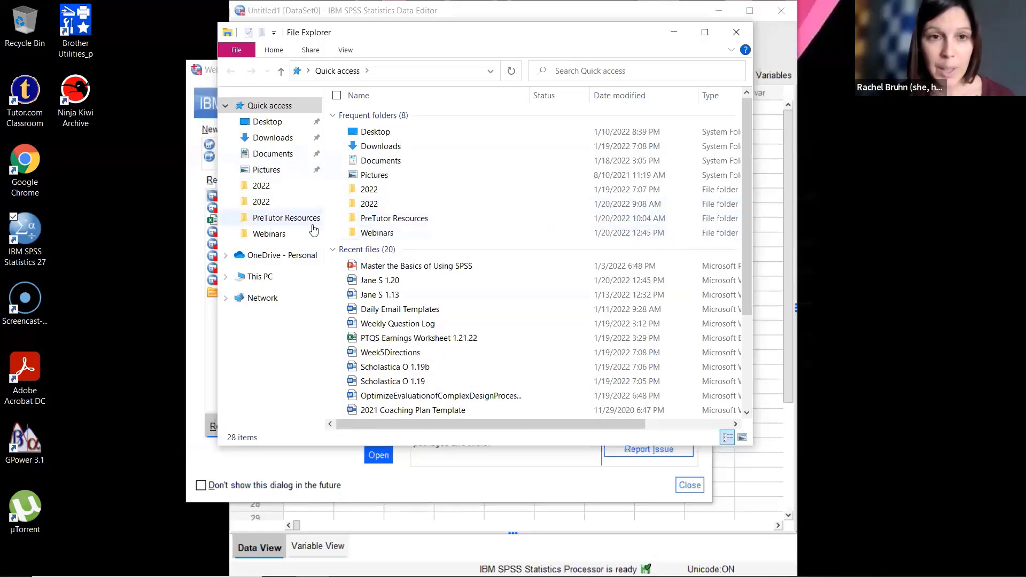
left_click(311, 154)
left_click(375, 177)
double_click(375, 178)
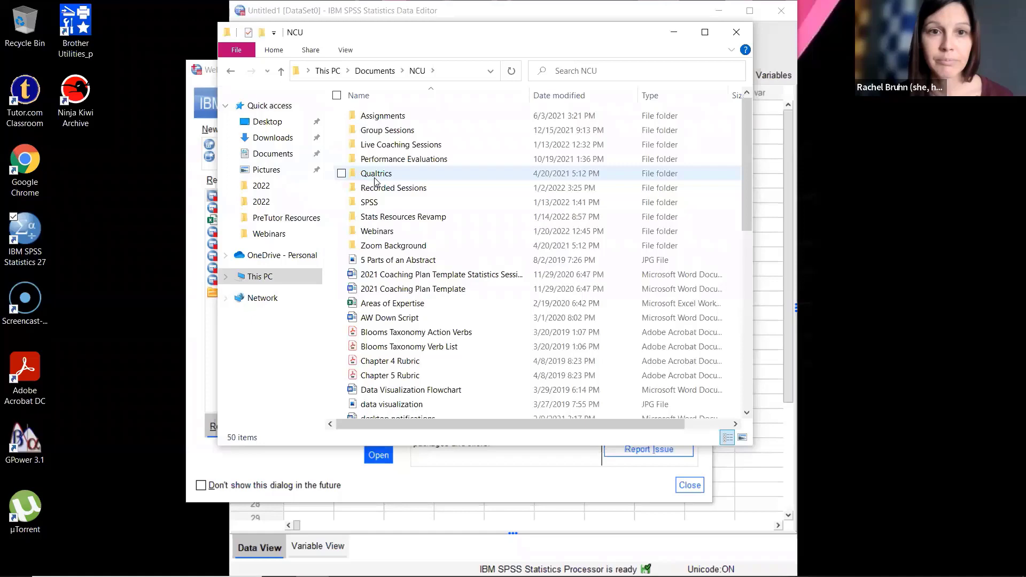
double_click(375, 216)
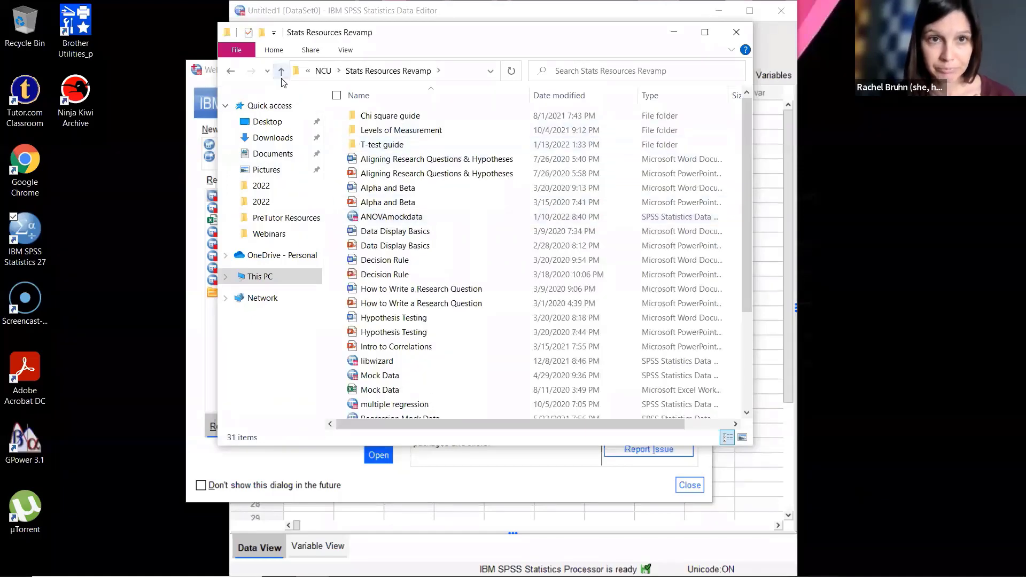
left_click(280, 71)
double_click(371, 202)
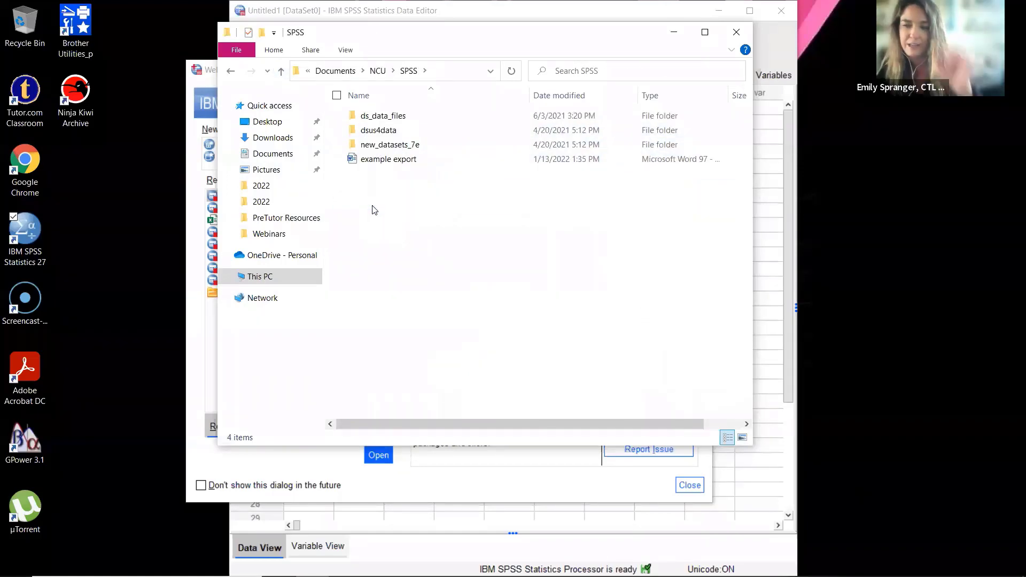
double_click(389, 132)
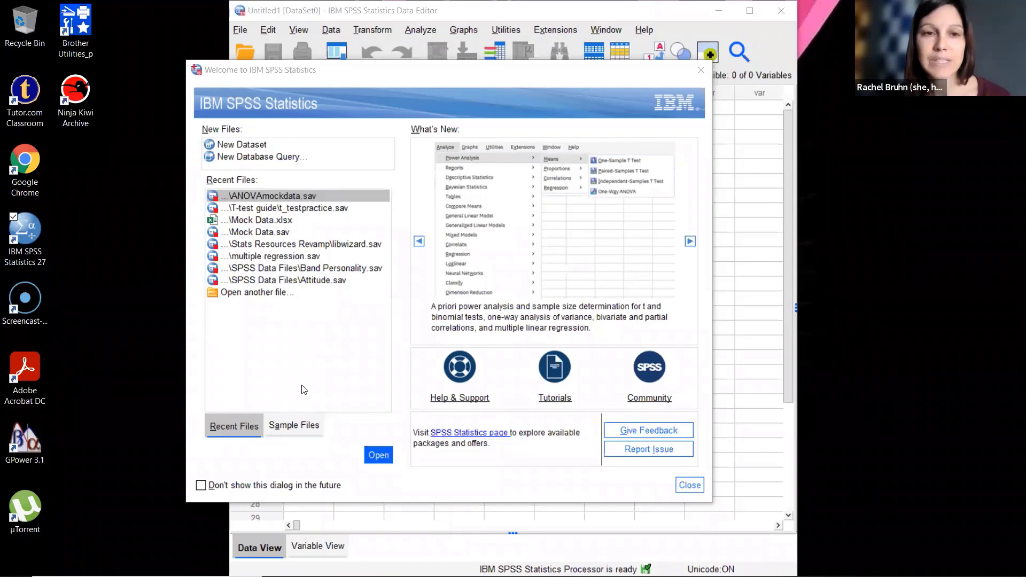
Create a new blank dataset from the SPSS welcome dialog
left_click(239, 294)
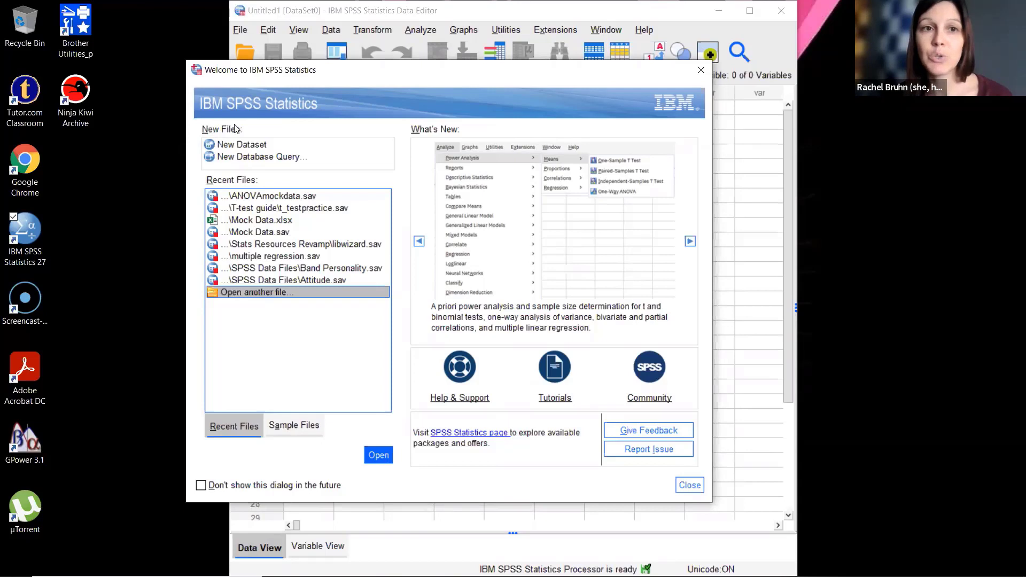
left_click(244, 145)
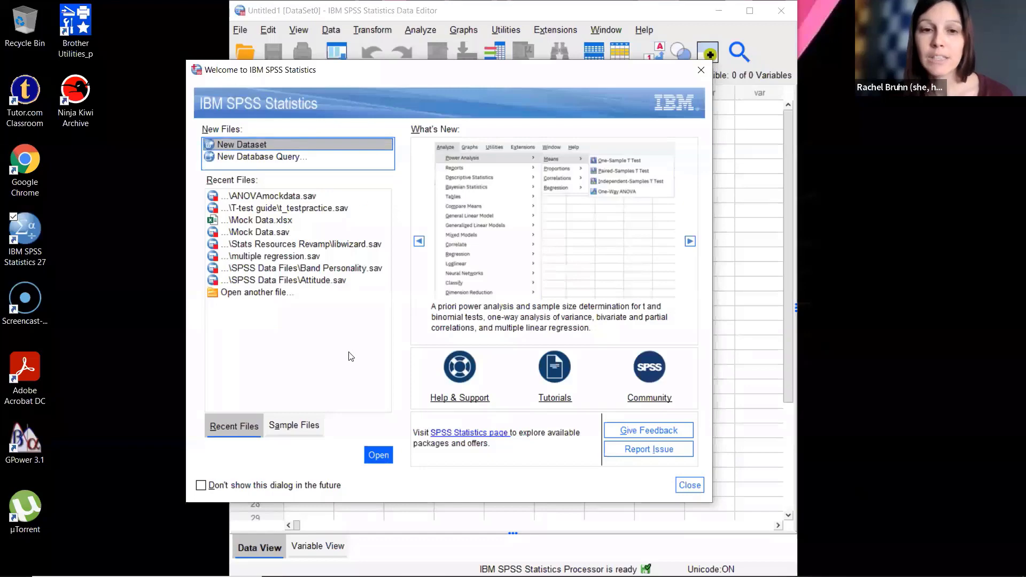
left_click(379, 456)
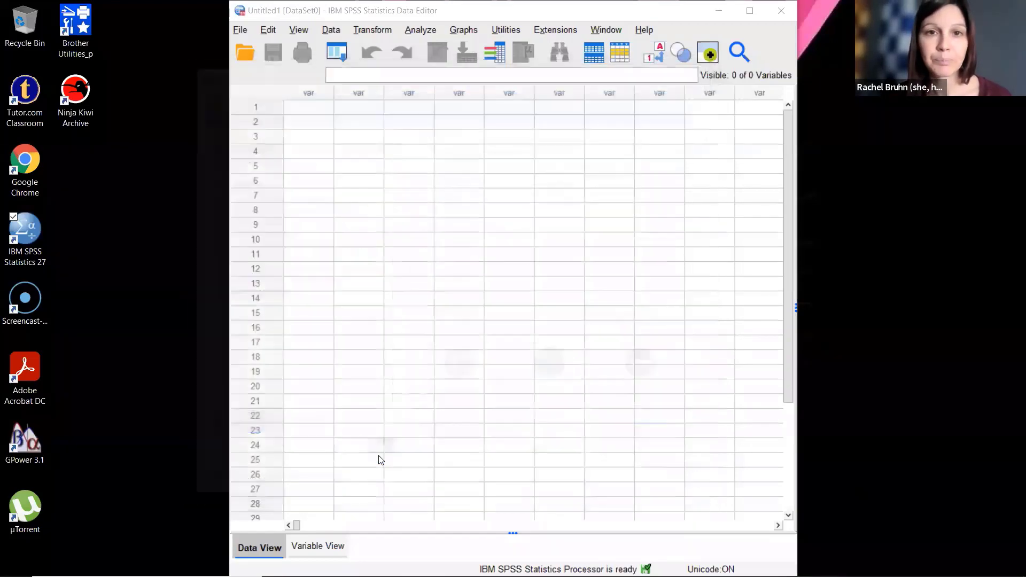
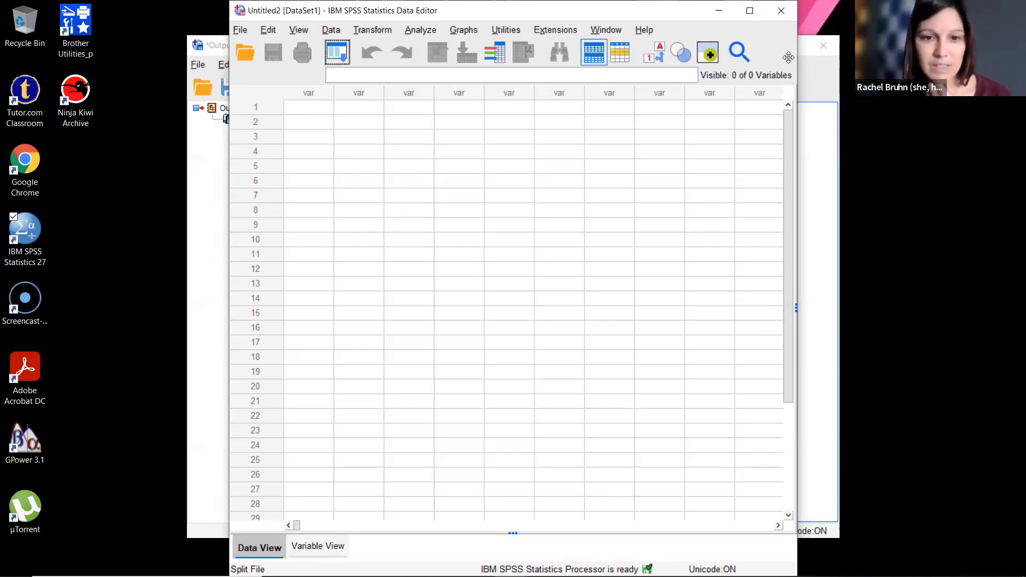
Set the data editor's font size to 18, keeping the SansSerif Regular font
left_click(750, 10)
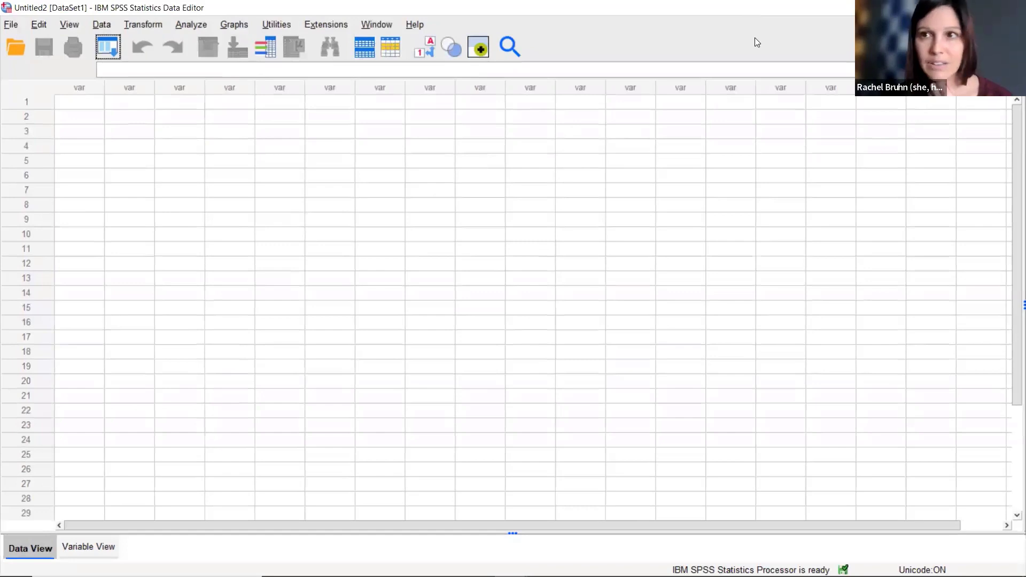
left_click(974, 7)
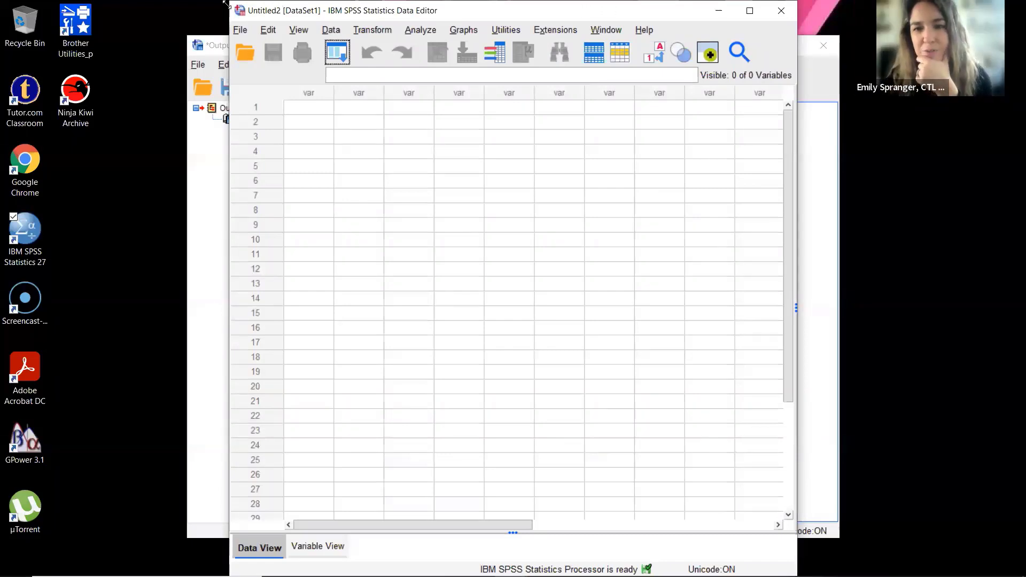
left_click(296, 31)
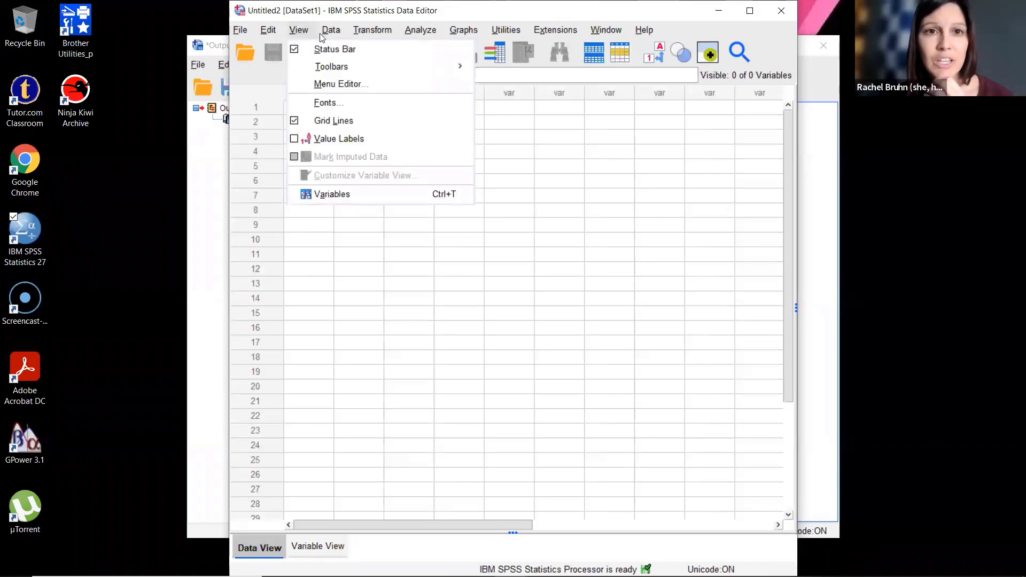
mouse_move(309, 68)
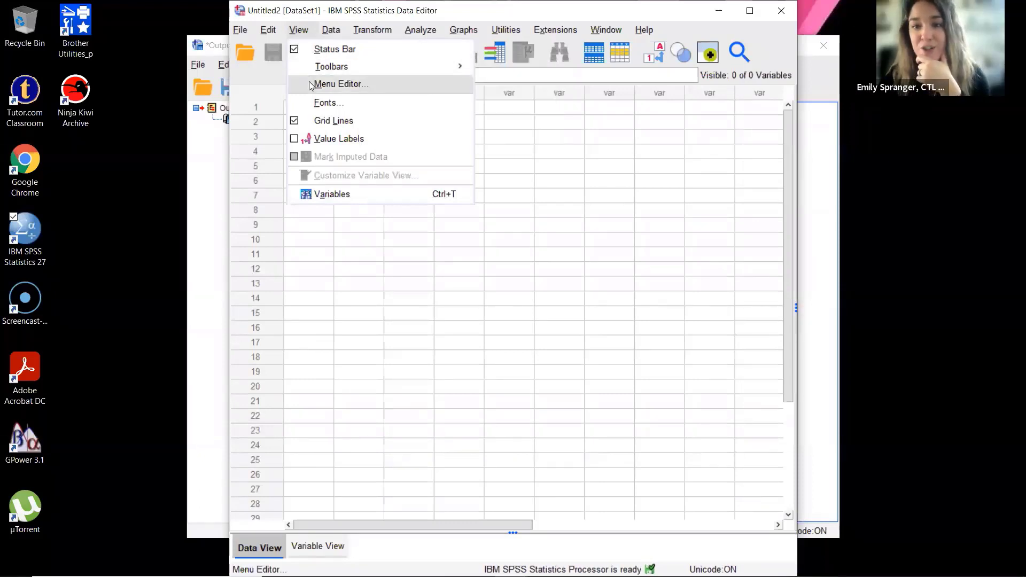
left_click(320, 102)
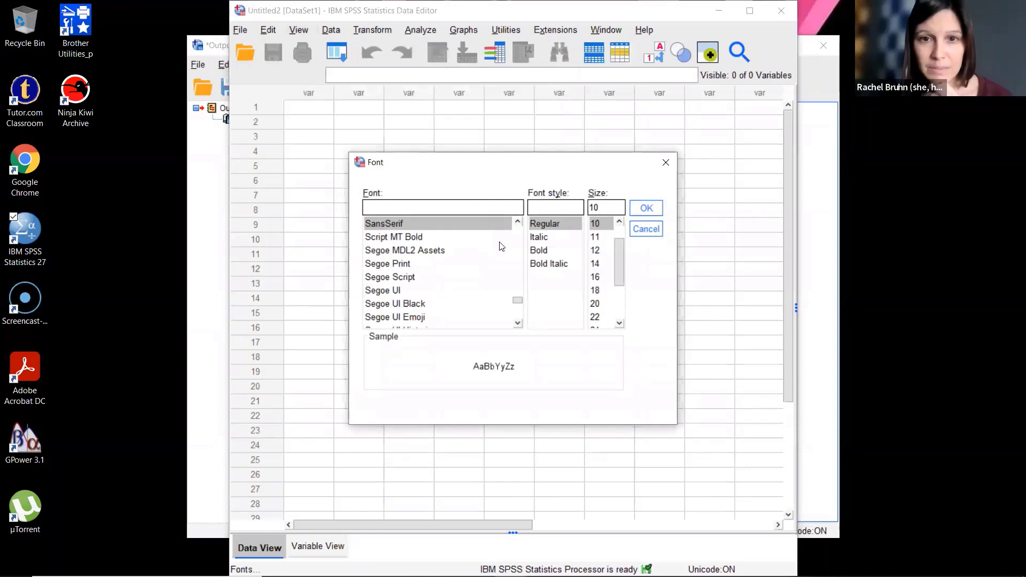
left_click(596, 290)
left_click(641, 210)
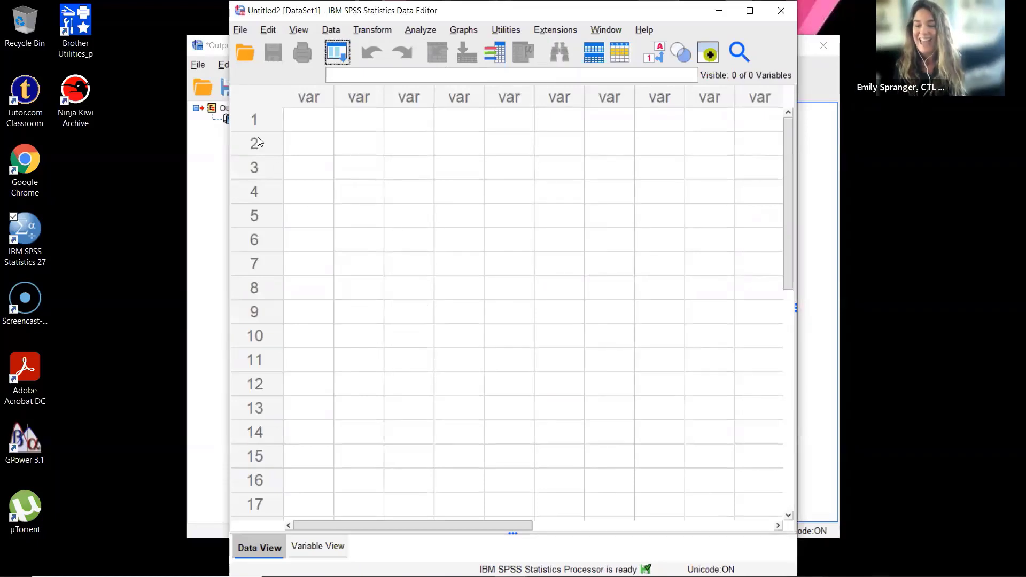
Examine the font, style and size options of the data editor without changing them
left_click(301, 29)
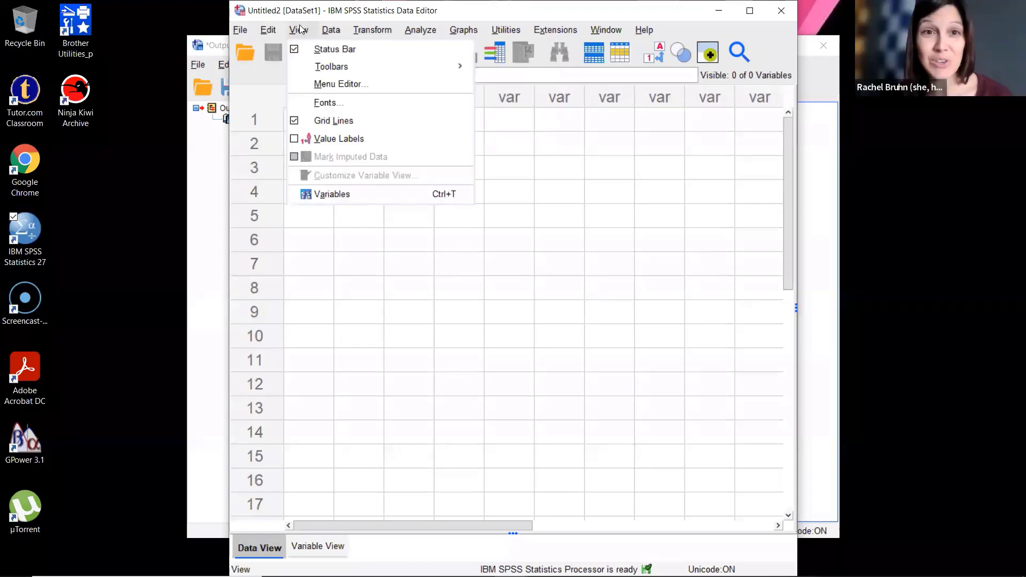
left_click(335, 102)
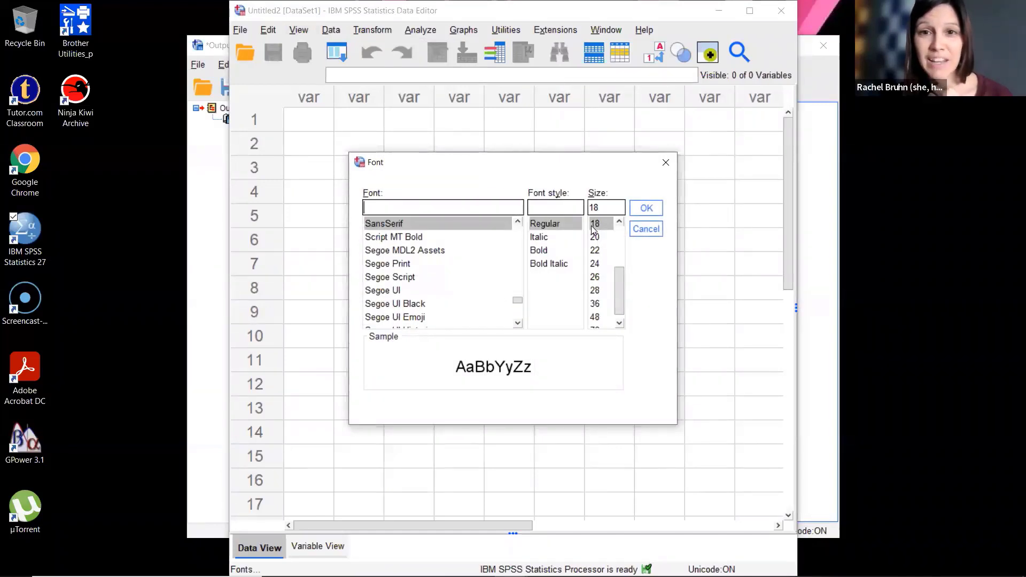
left_click(666, 163)
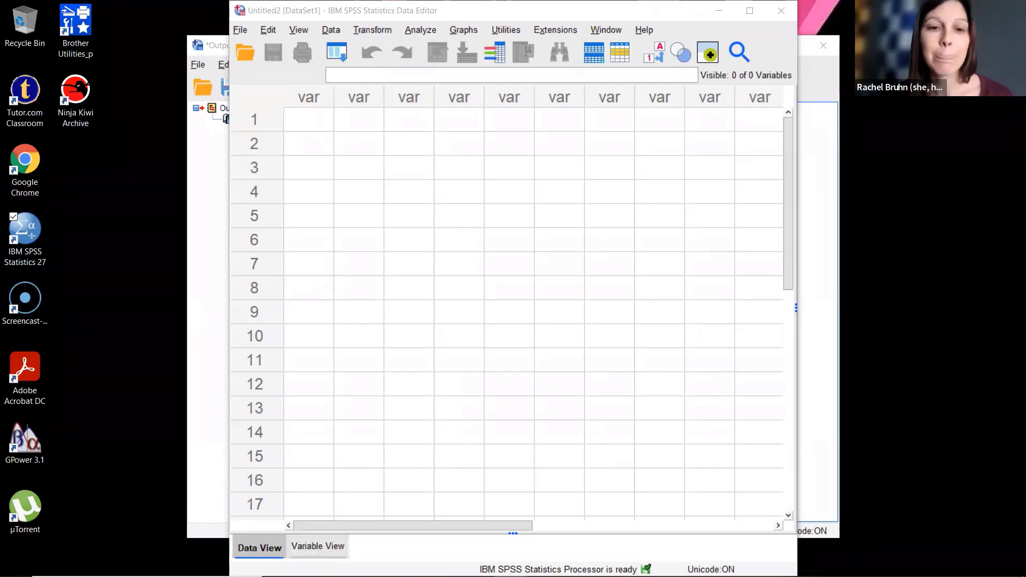
Show the dataset's Variable View in a maximized window and widen the Decimals and Columns columns to fit their headings
left_click(320, 549)
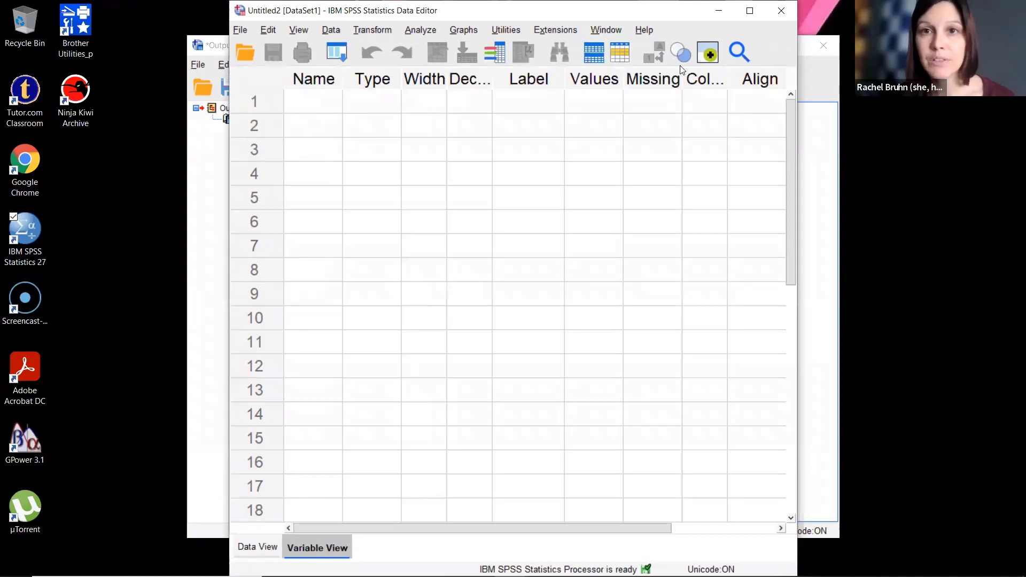
left_click(750, 10)
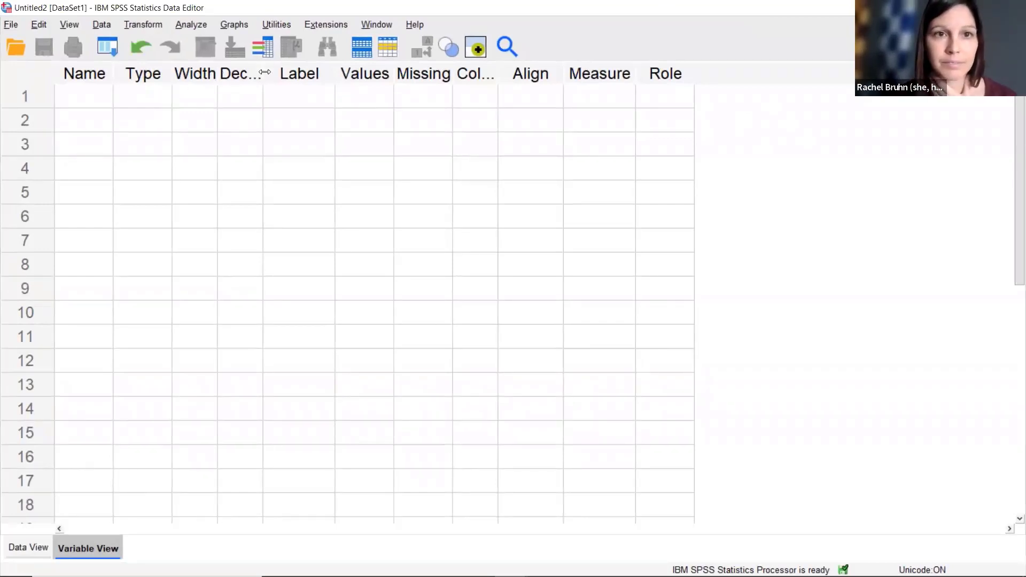
left_click_drag(265, 73, 317, 75)
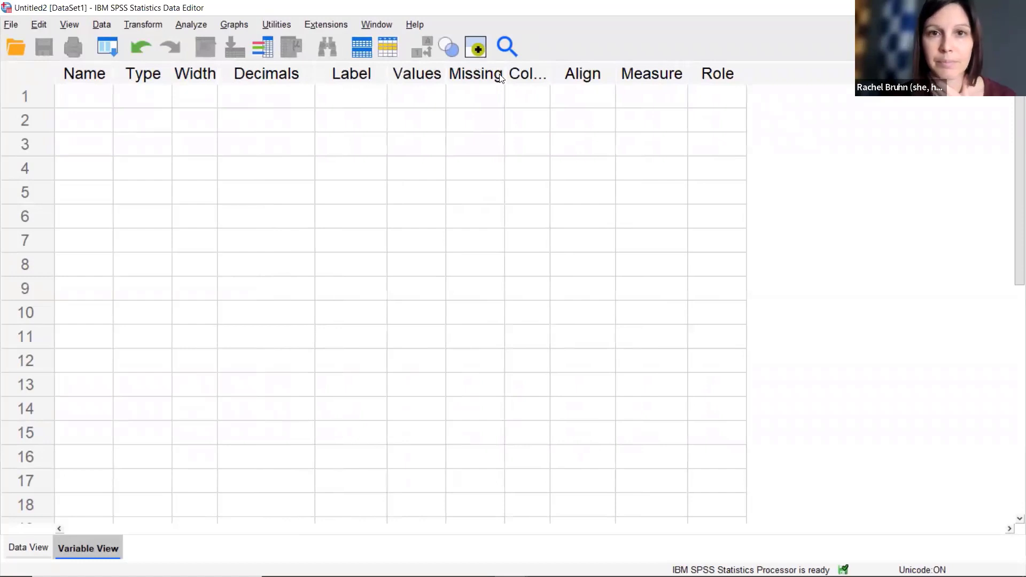
left_click_drag(550, 67, 592, 80)
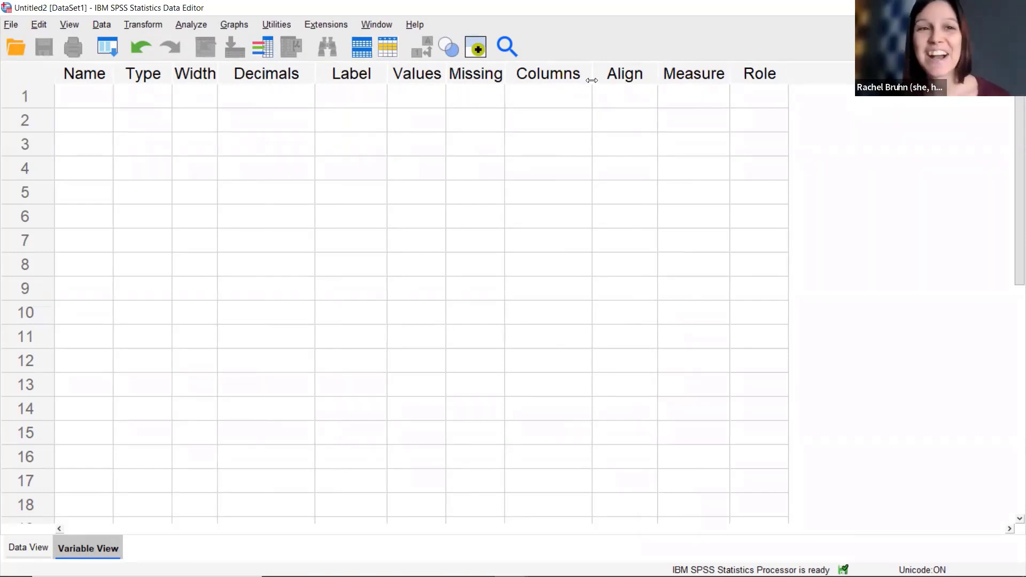
Review the Name, Label, Type, Width and Decimals attributes of Variable View, and narrow the Decimals column to fit its heading
left_click(78, 73)
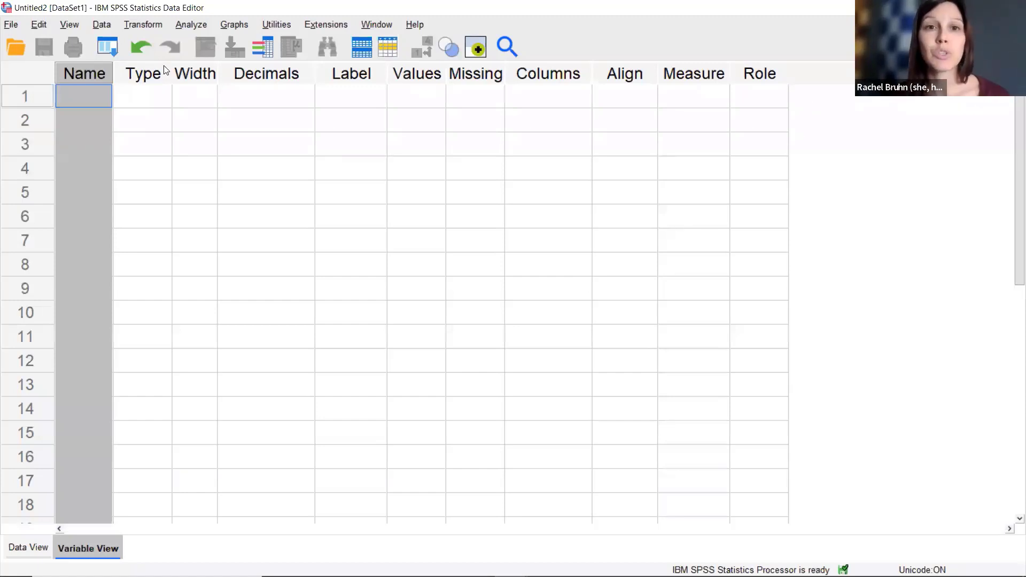
left_click(355, 75)
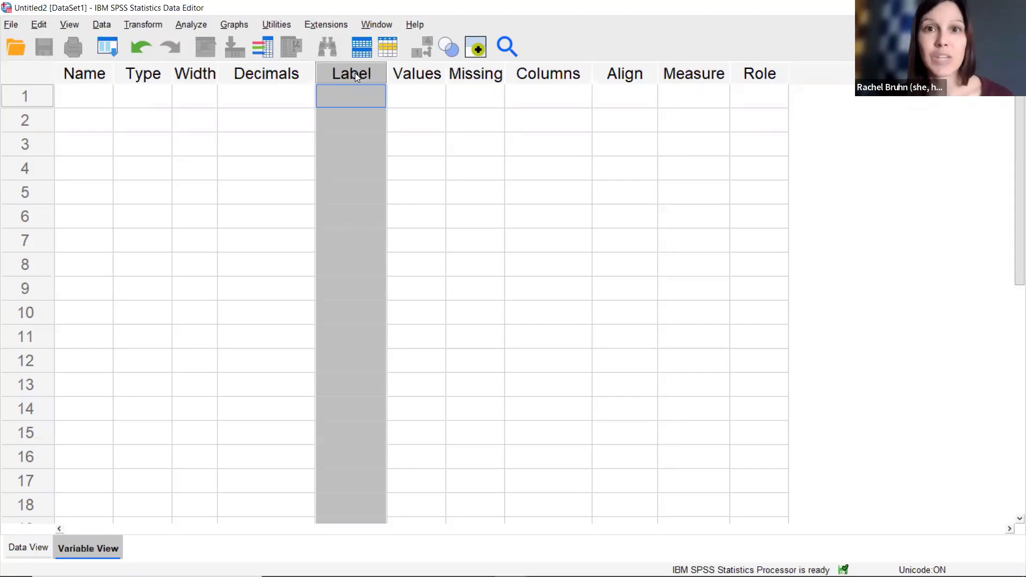
left_click(144, 80)
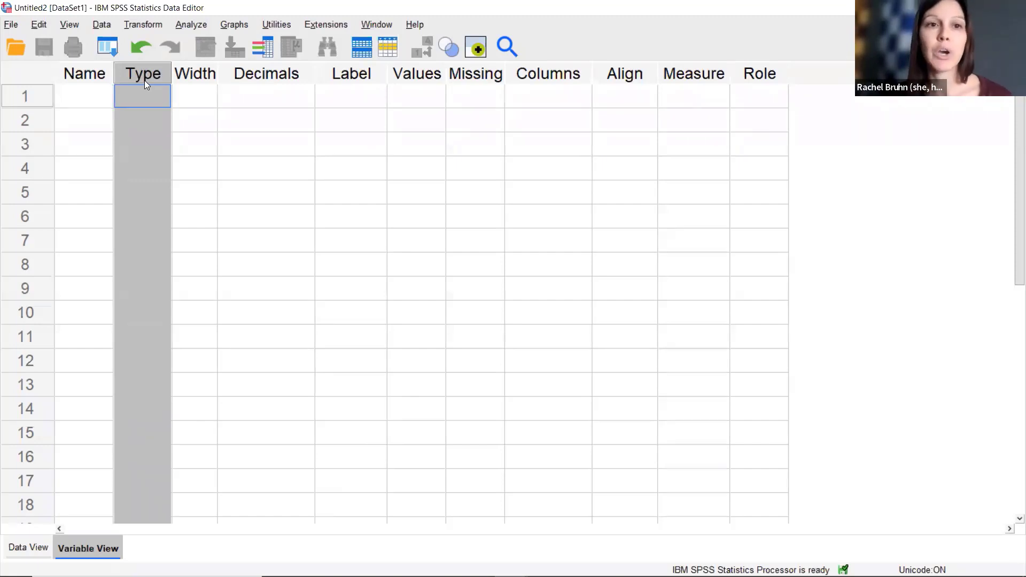
left_click(197, 73)
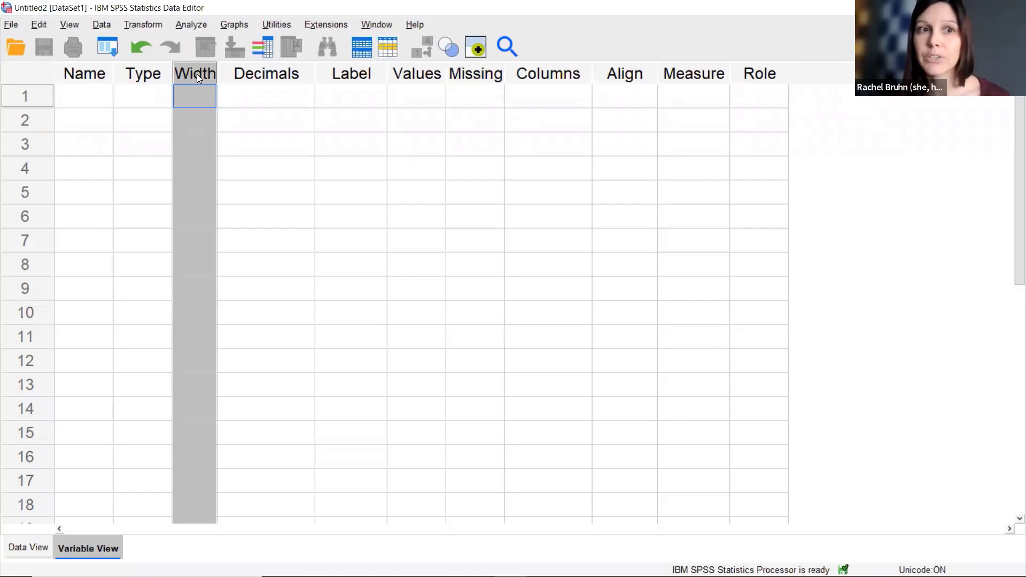
left_click(269, 76)
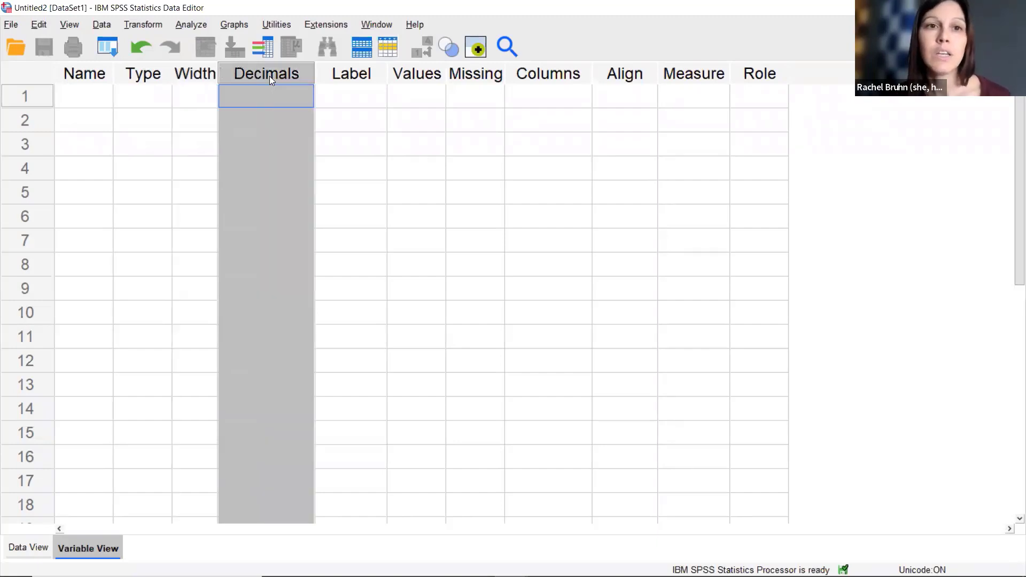
left_click_drag(314, 74, 291, 74)
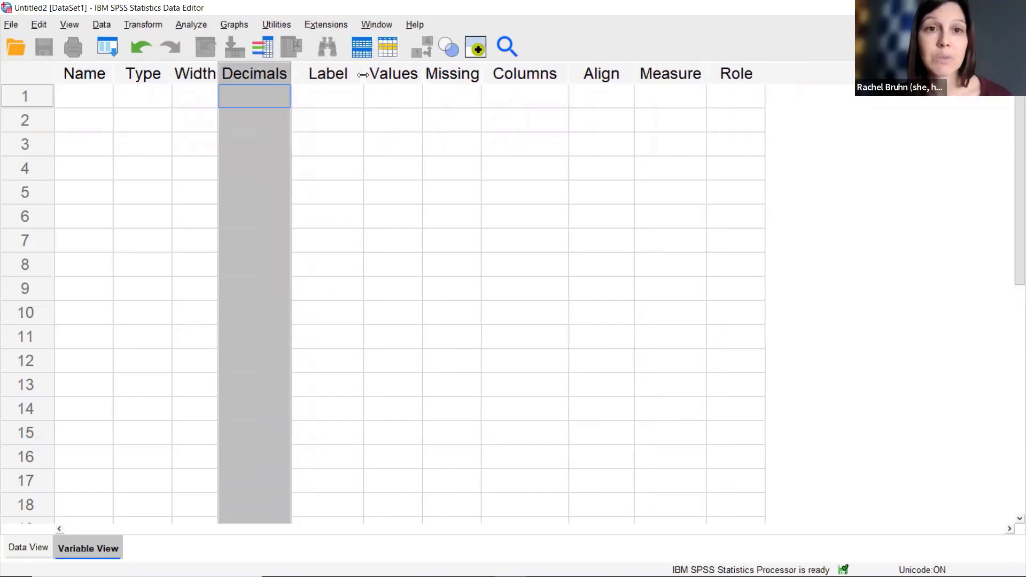
Review the Values, Missing, Columns, Align and Measure attributes of Variable View by highlighting each column in turn
left_click(428, 75)
left_click(413, 76)
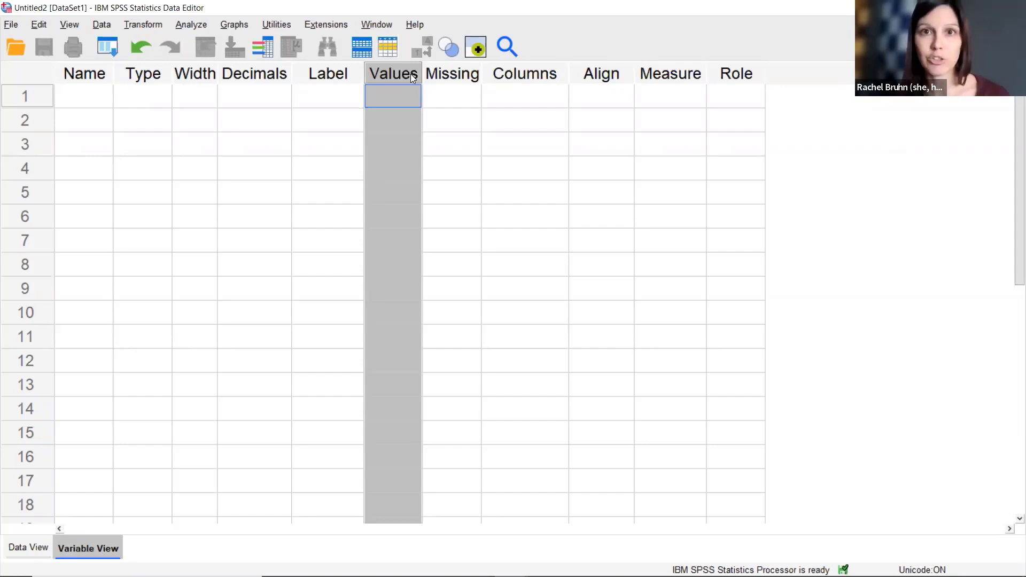
left_click(451, 74)
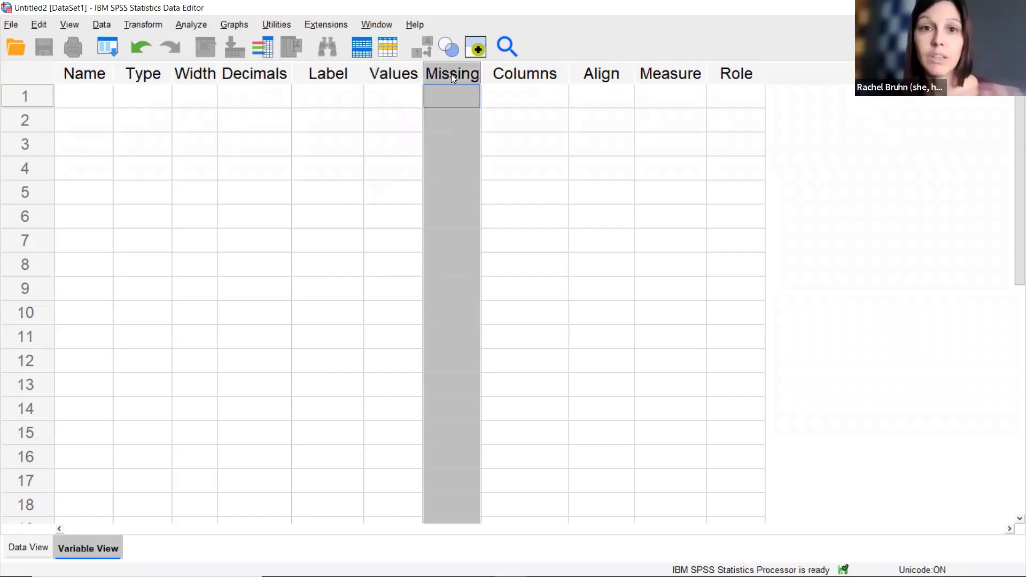
left_click(525, 80)
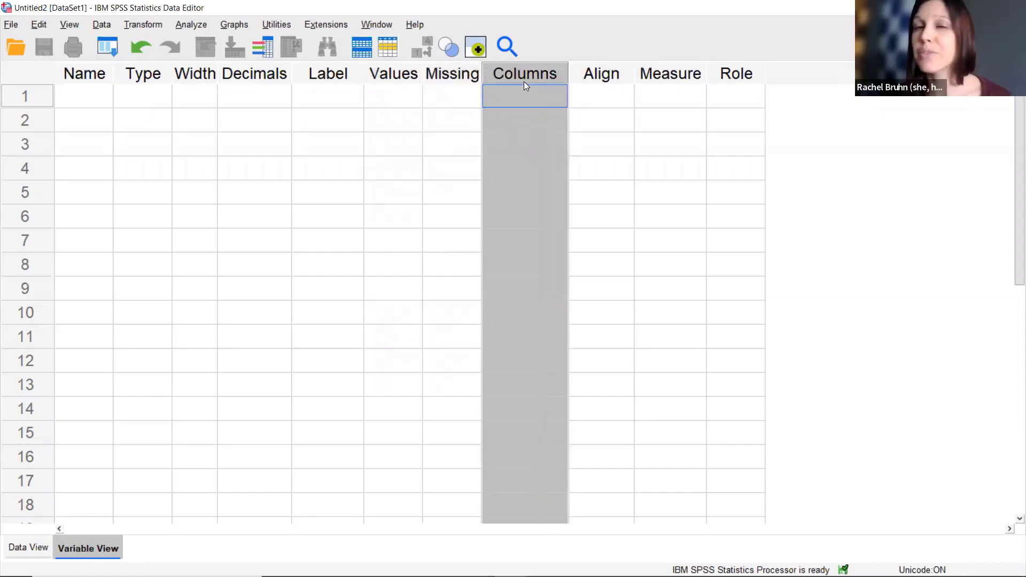
left_click(606, 74)
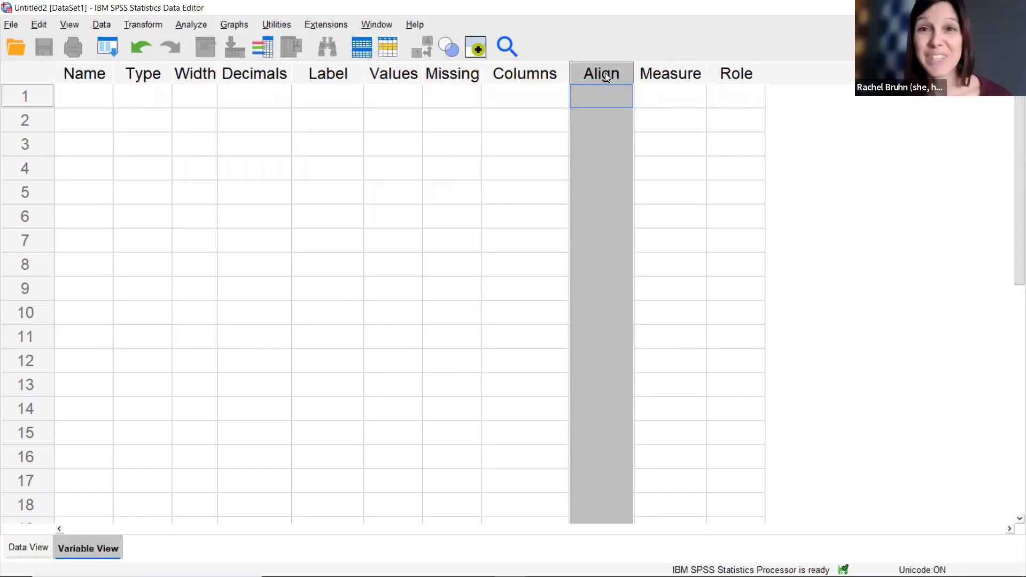
left_click(661, 74)
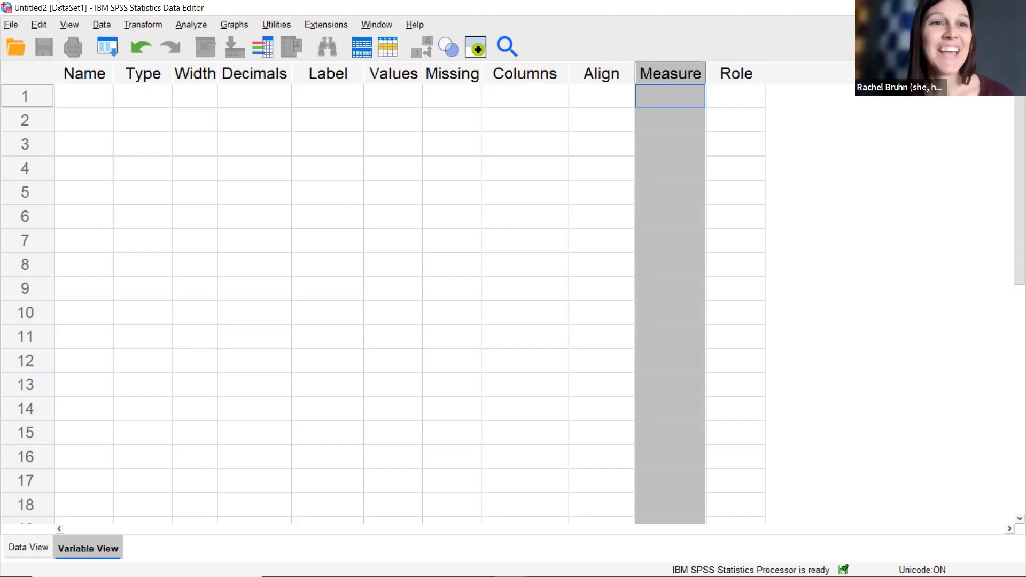
Name the first variable Age and widen the Type column so its entry fits
left_click(72, 94)
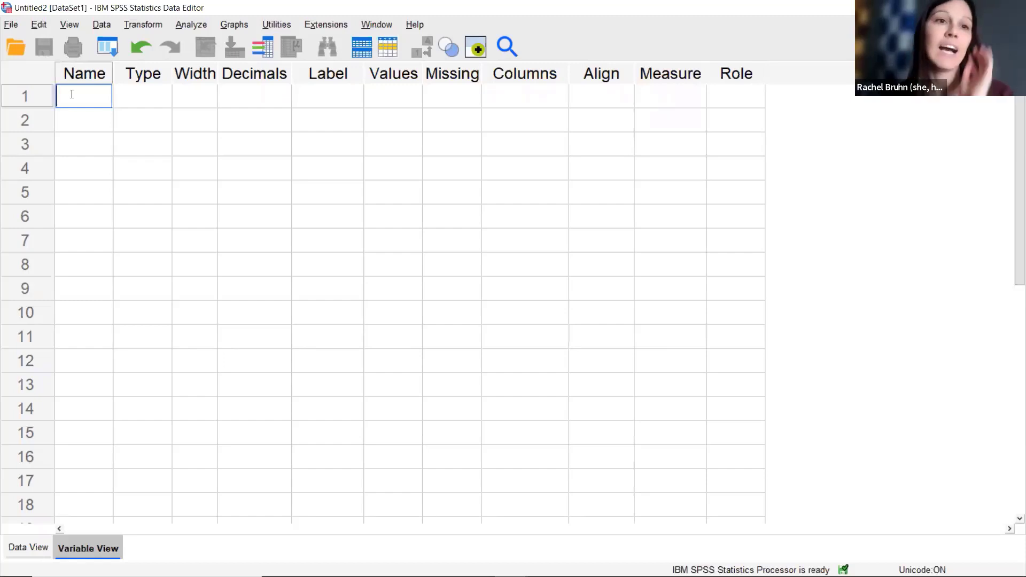
type("Age")
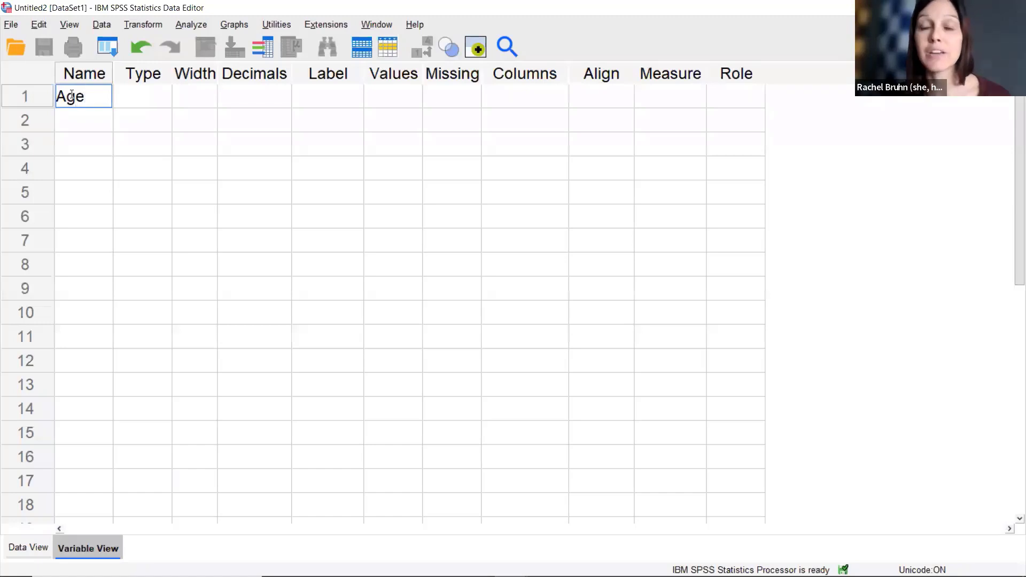
left_click(86, 120)
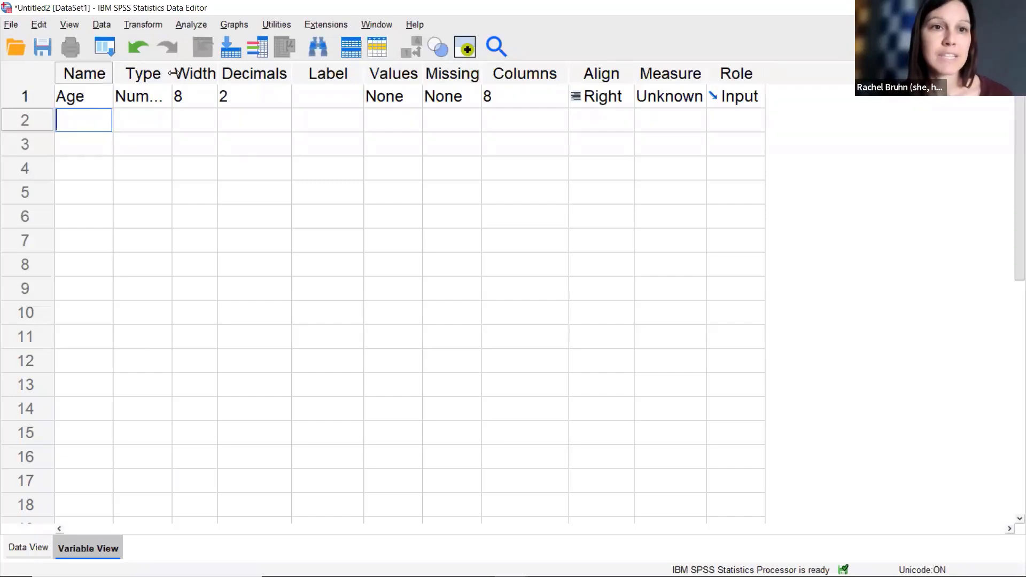
left_click_drag(173, 73, 210, 80)
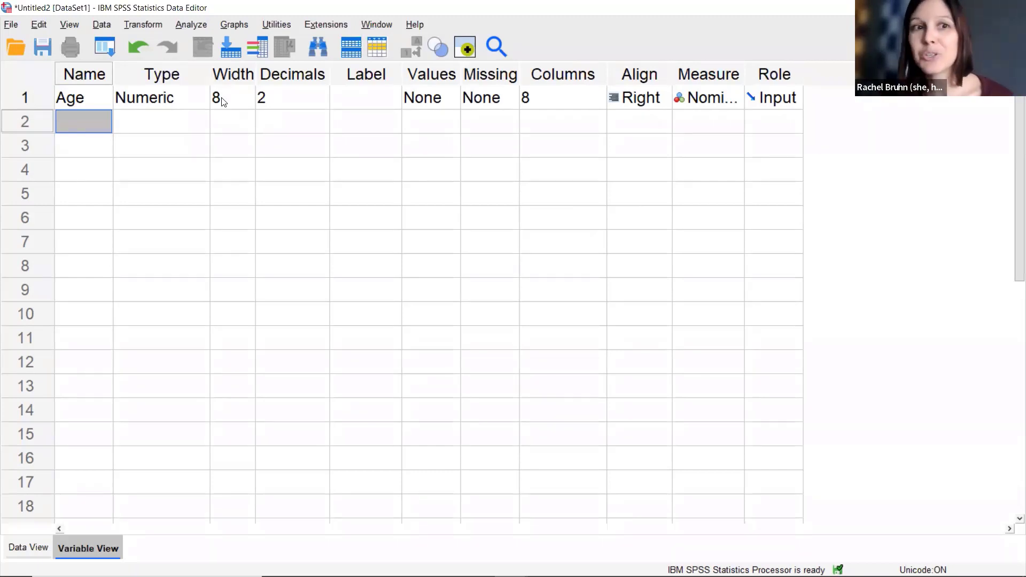
Set the Age variable's decimals to 0 and give it the label Age
left_click(309, 101)
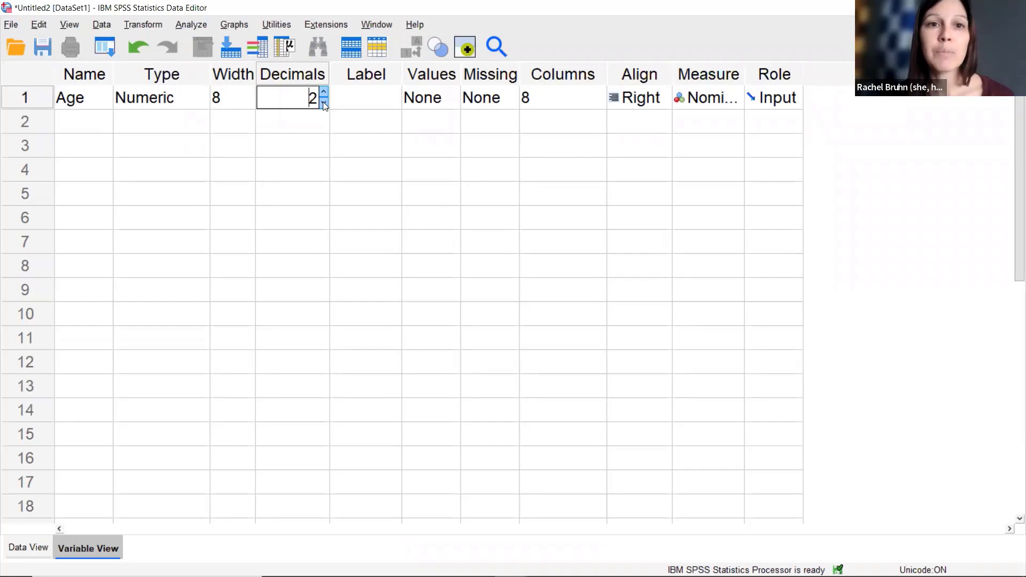
left_click(324, 104)
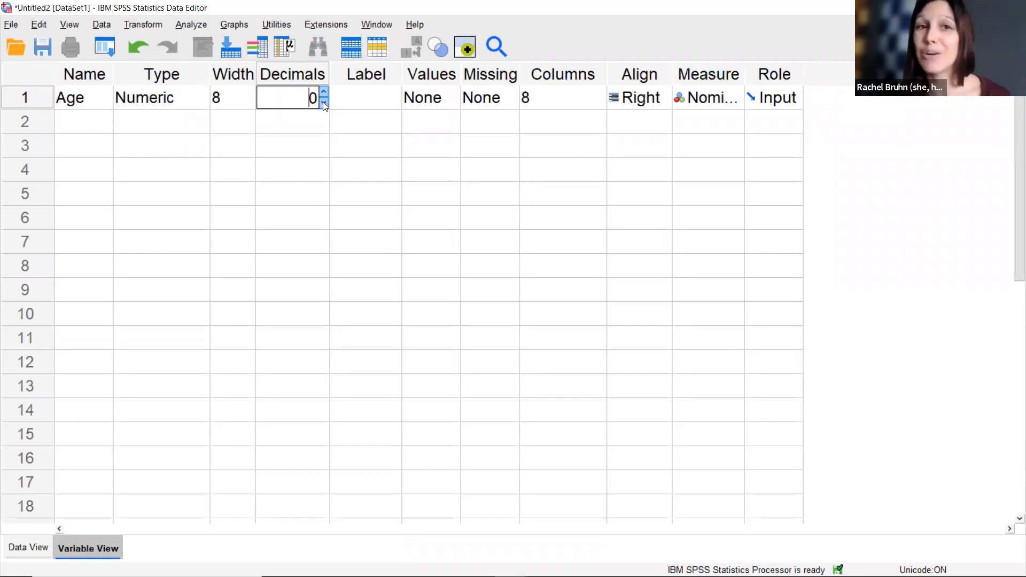
left_click(362, 100)
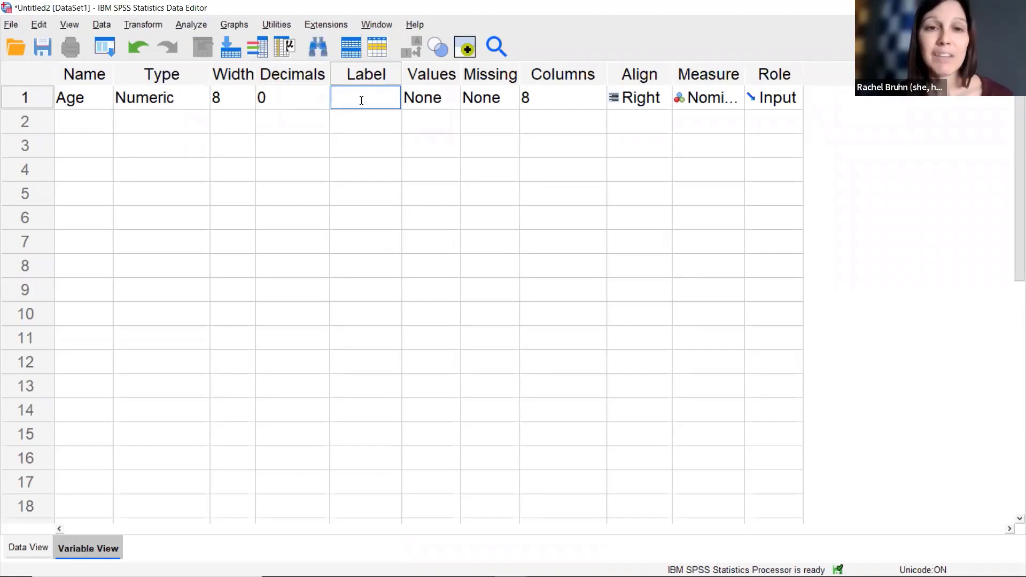
type("Age")
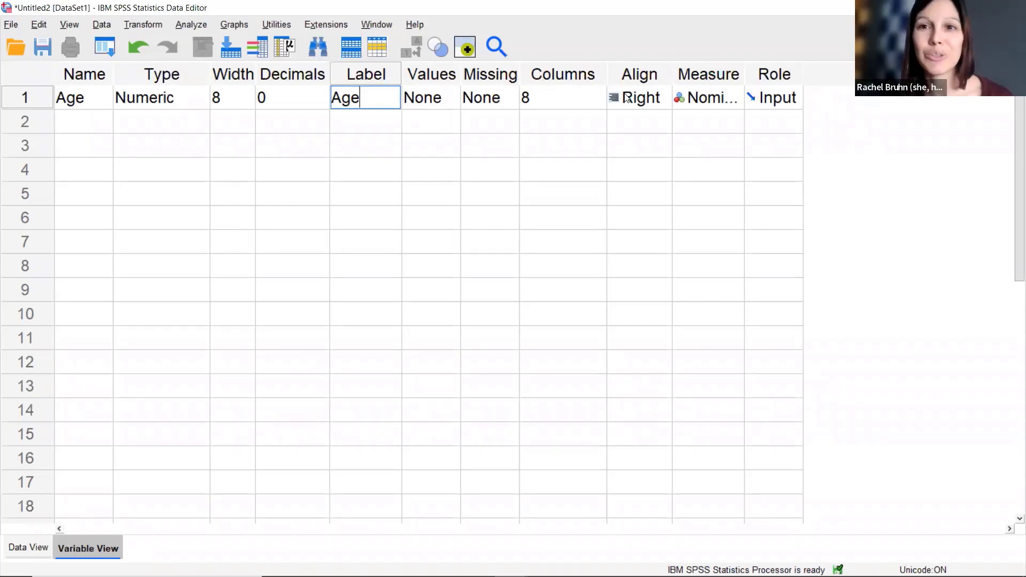
Widen the Measure column and set the Age variable's measurement level to Scale
left_click_drag(769, 78, 776, 78)
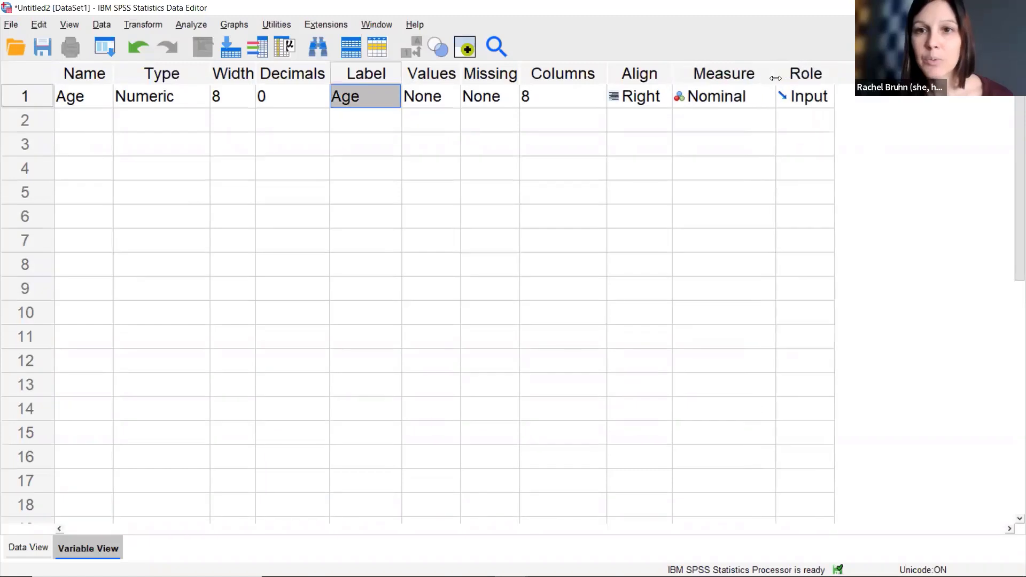
left_click(750, 76)
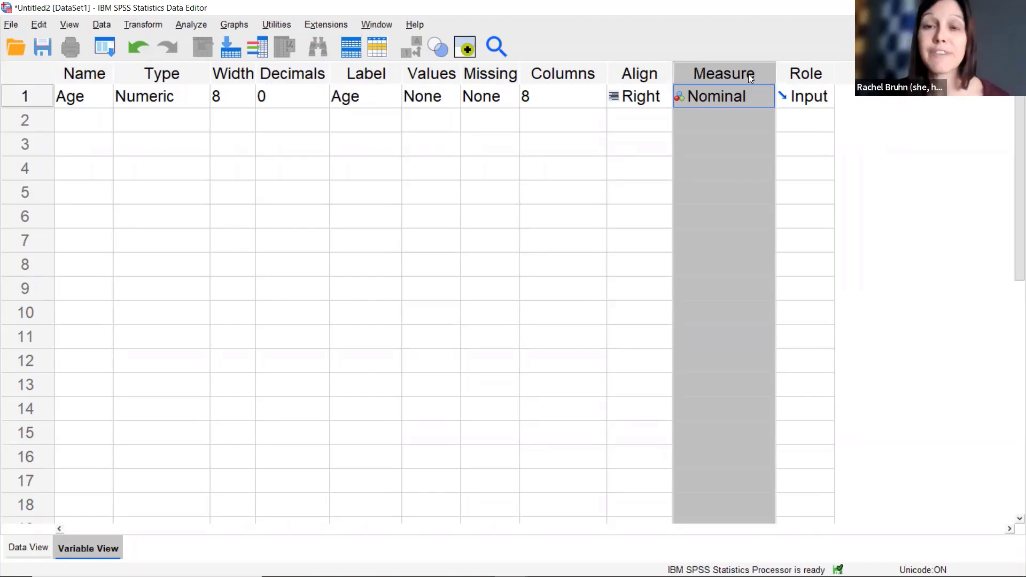
left_click(763, 96)
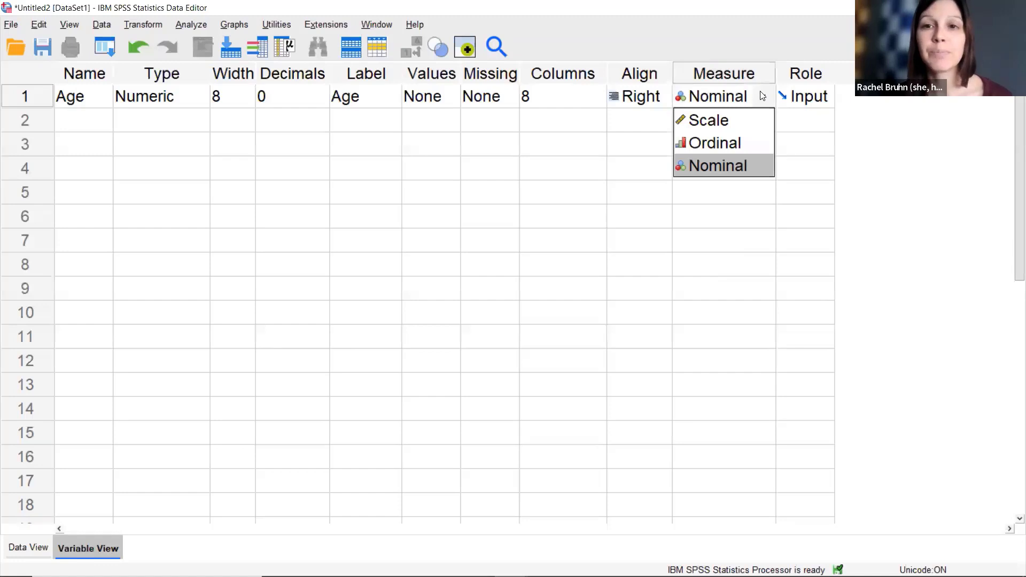
left_click(723, 130)
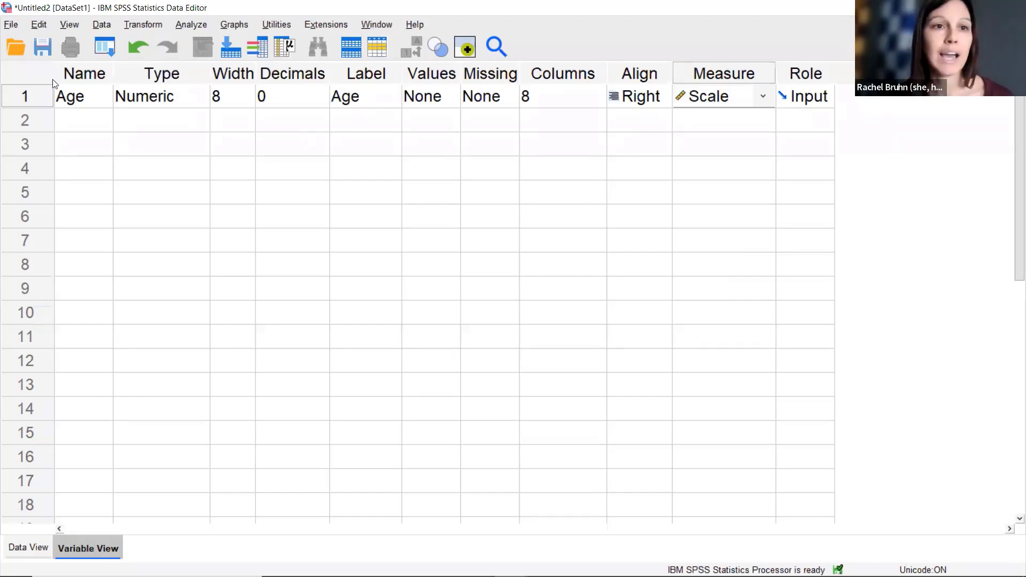
Add a second variable named Grade and set its type to String with 10 characters
left_click(64, 116)
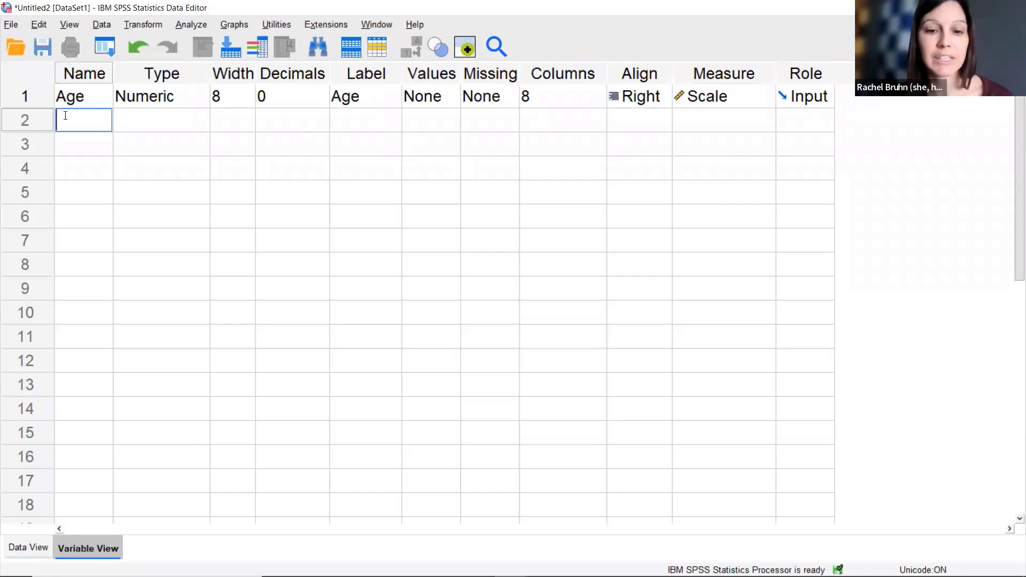
type("Grade")
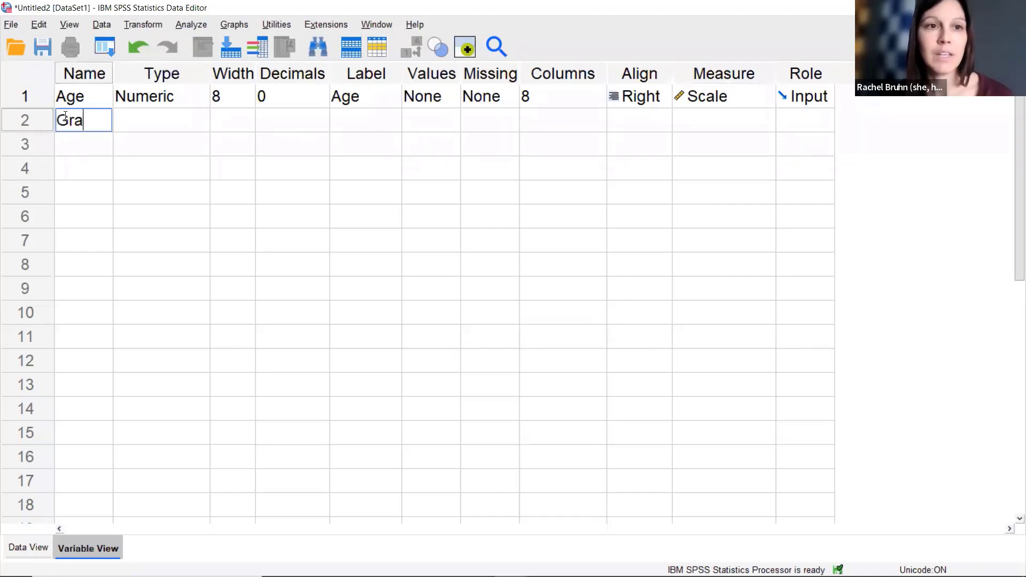
left_click(141, 126)
left_click(198, 123)
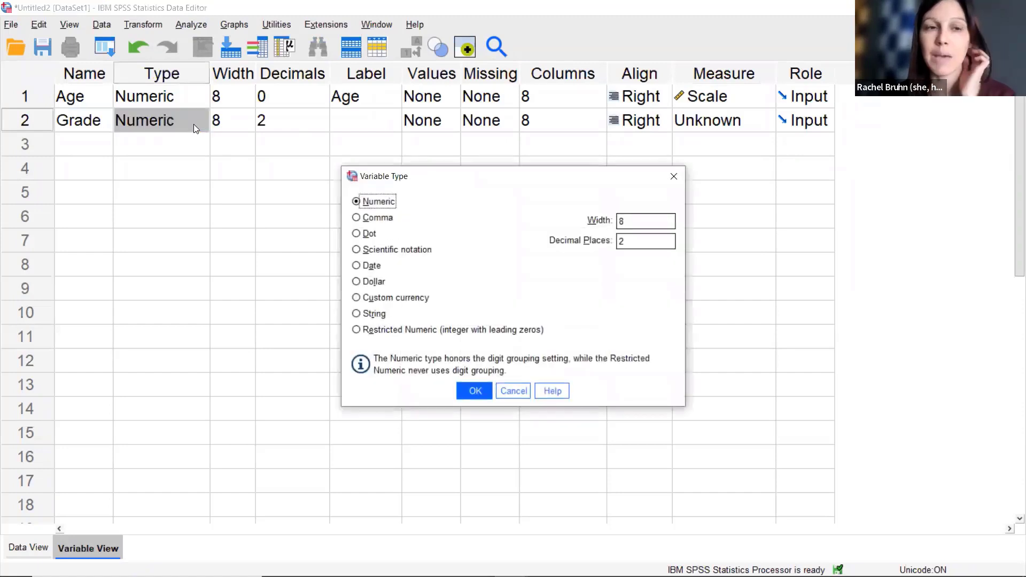
left_click(357, 314)
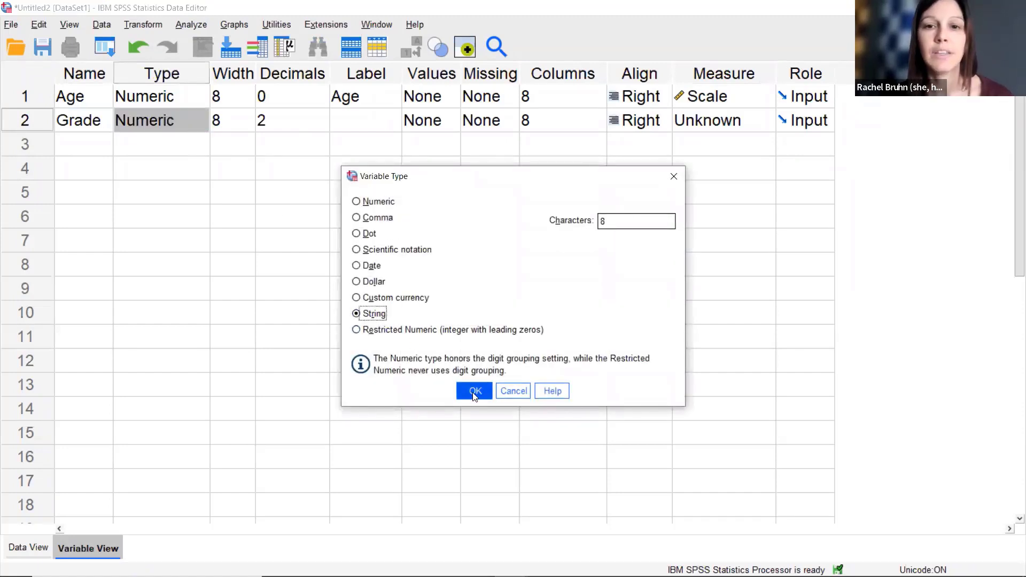
left_click_drag(614, 222, 551, 213)
type("10")
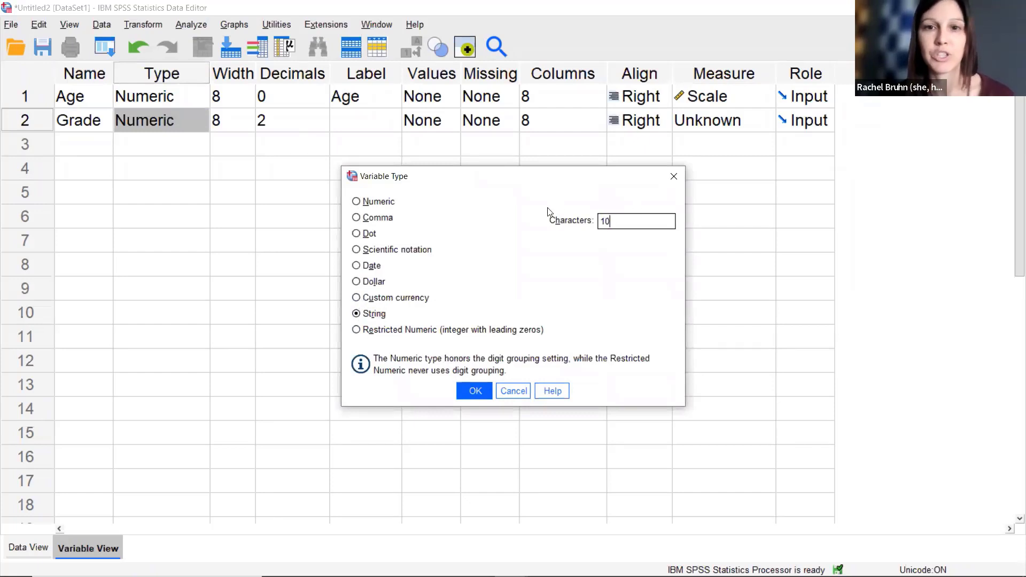
left_click(476, 392)
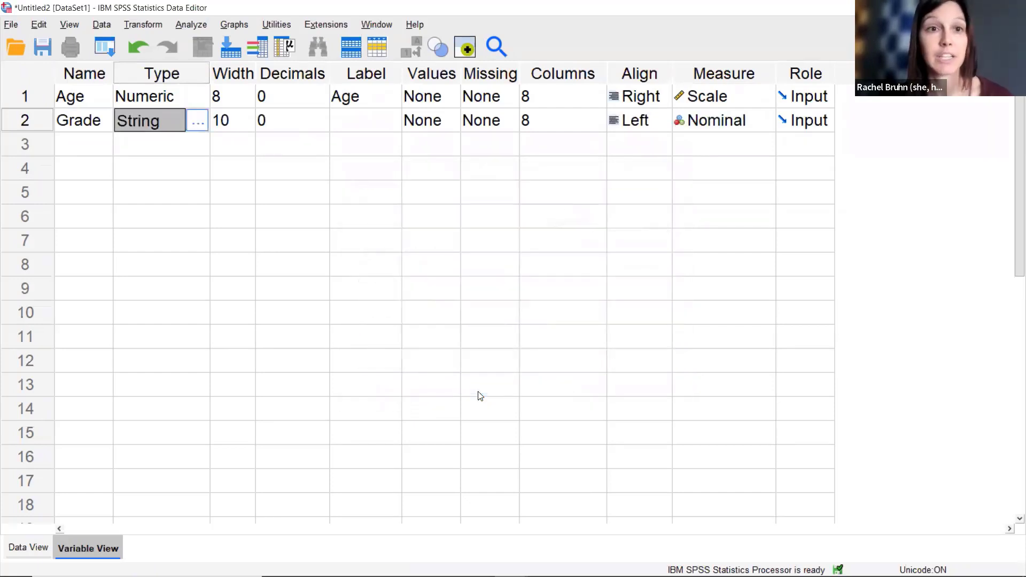
left_click(199, 123)
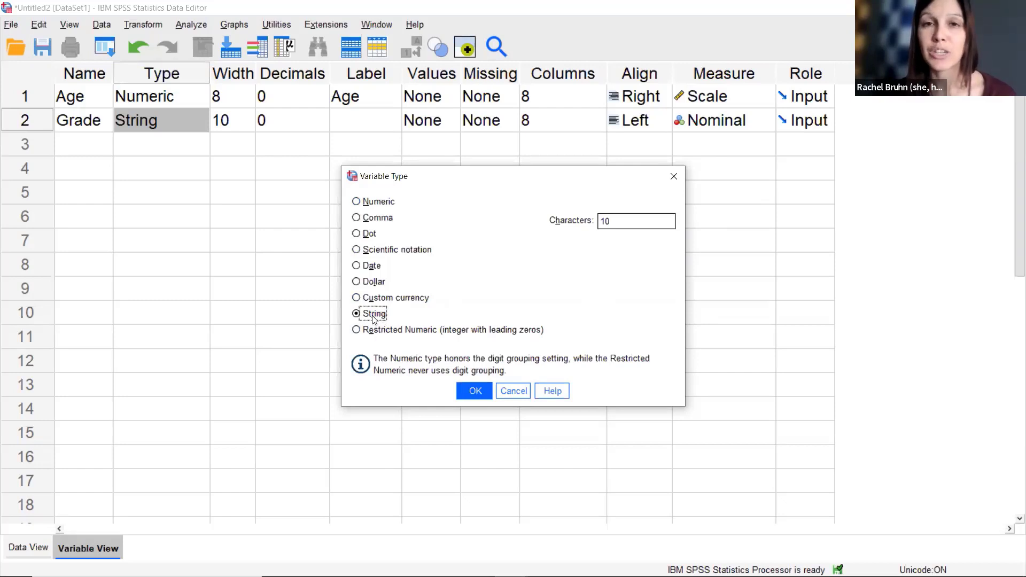
left_click(470, 391)
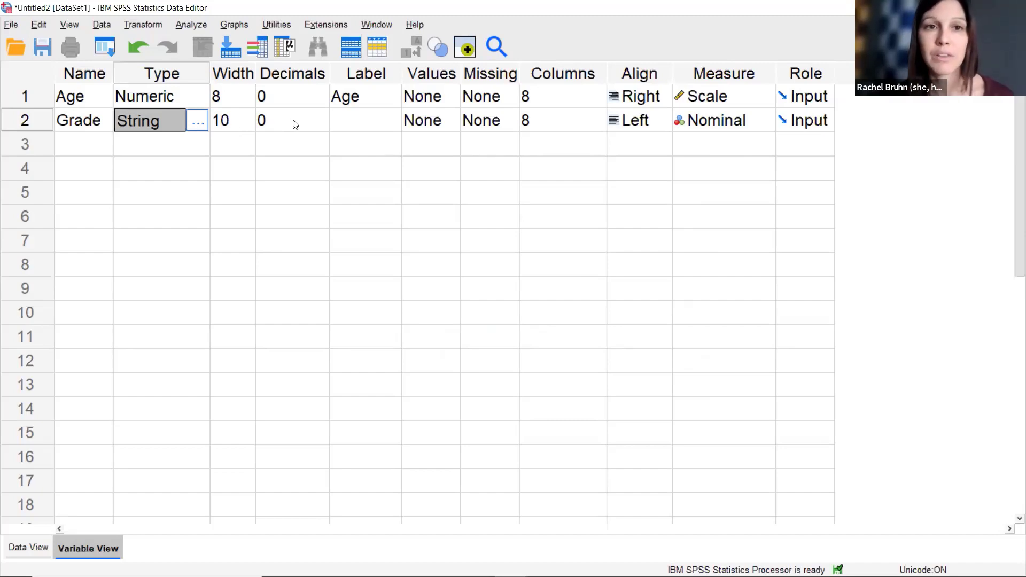
Label the Grade variable "Grade in school" and set its measurement level to Ordinal
left_click(350, 128)
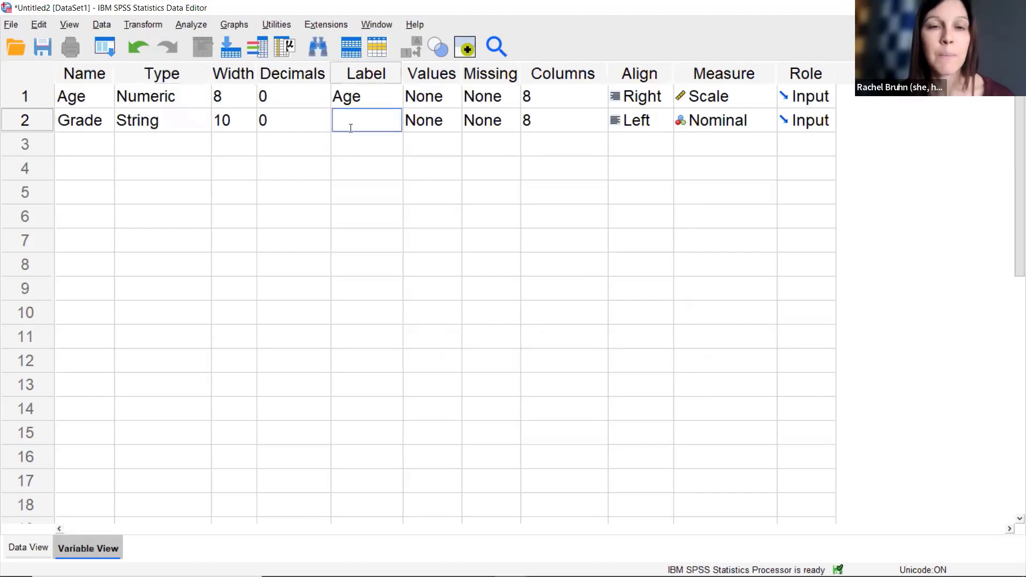
type("Grade")
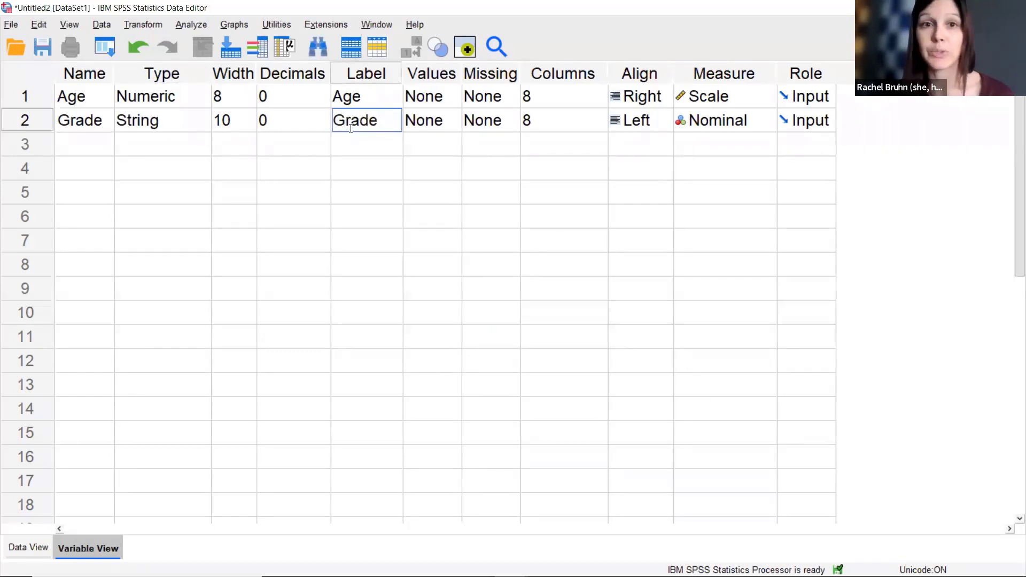
type(" in school")
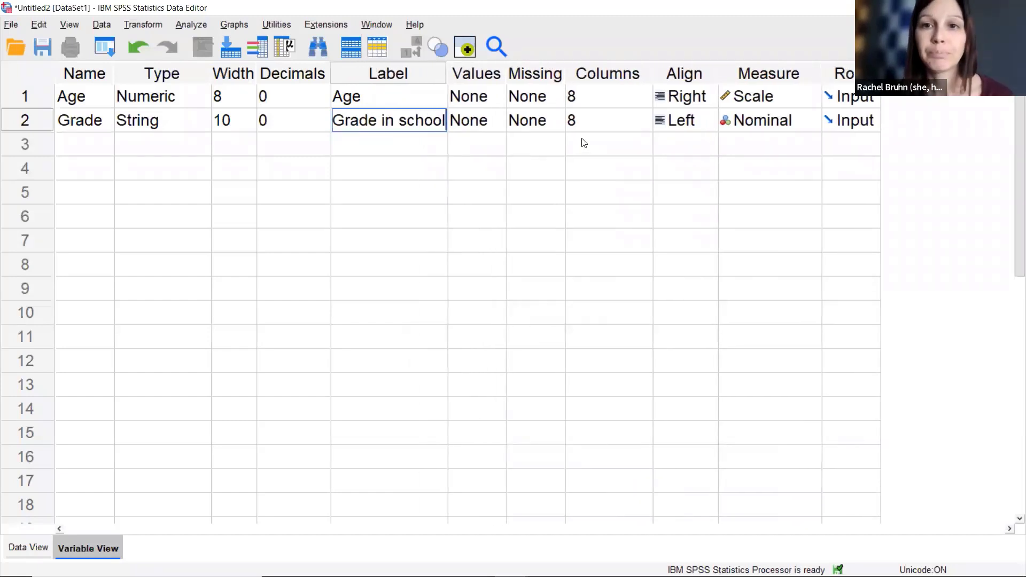
left_click(742, 124)
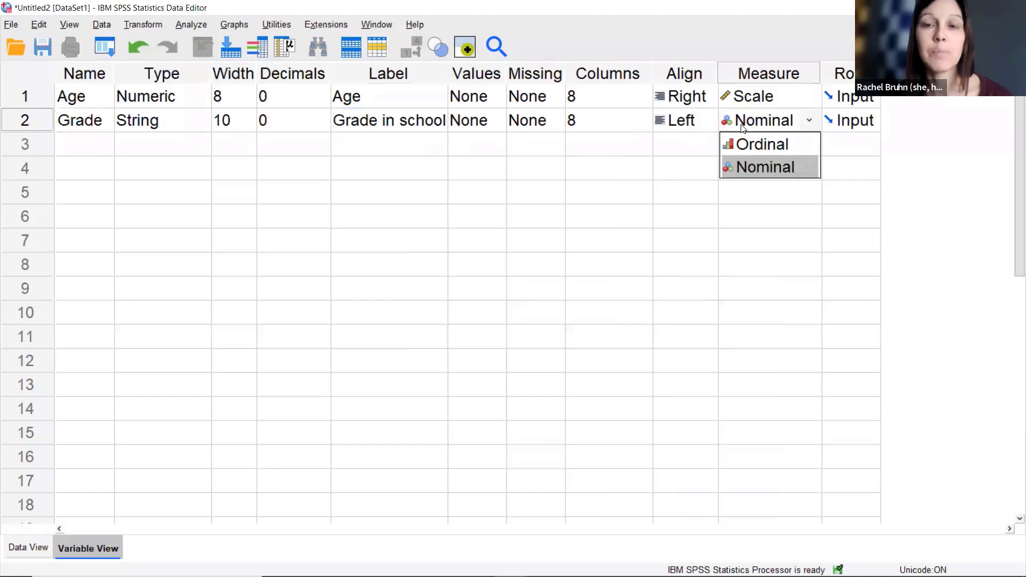
left_click(763, 143)
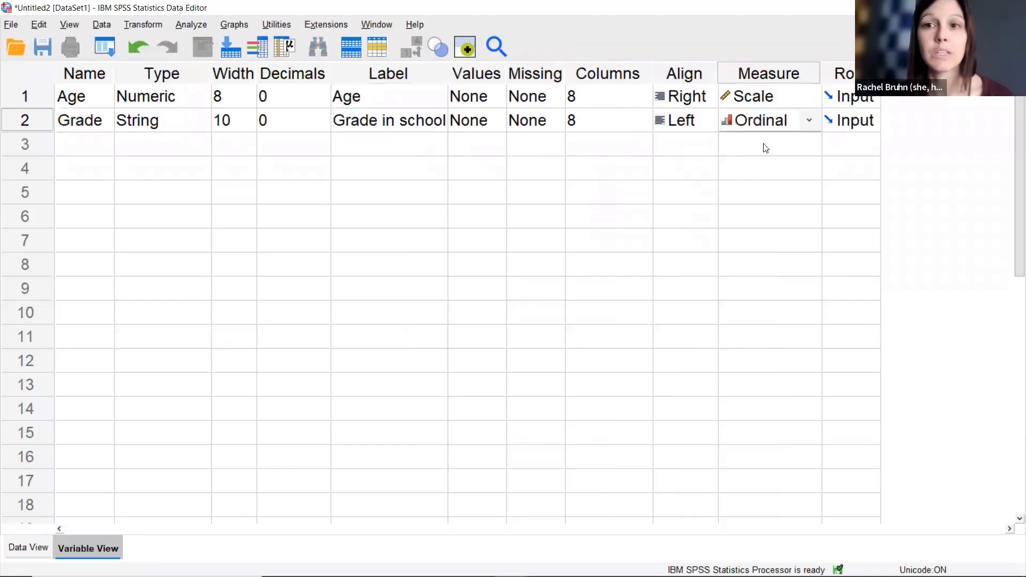
Add a third variable named Color, keeping it numeric, and set its decimals to 0
left_click(84, 145)
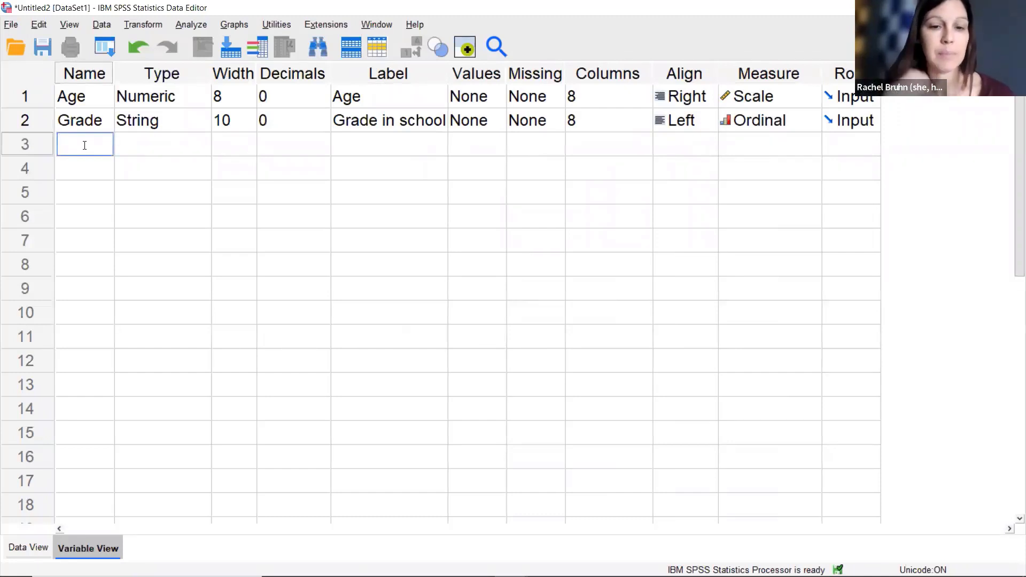
type("Color")
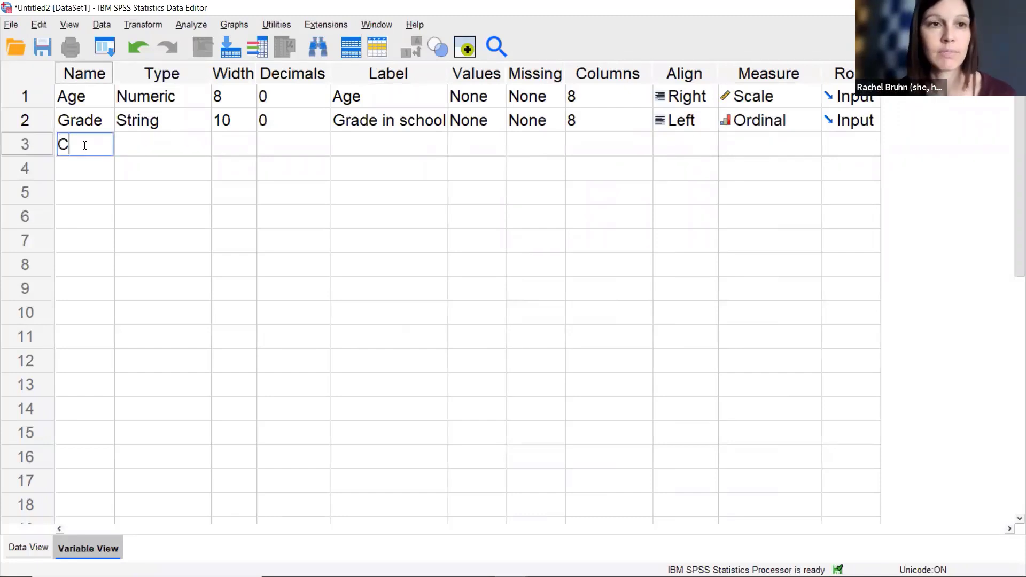
left_click(159, 142)
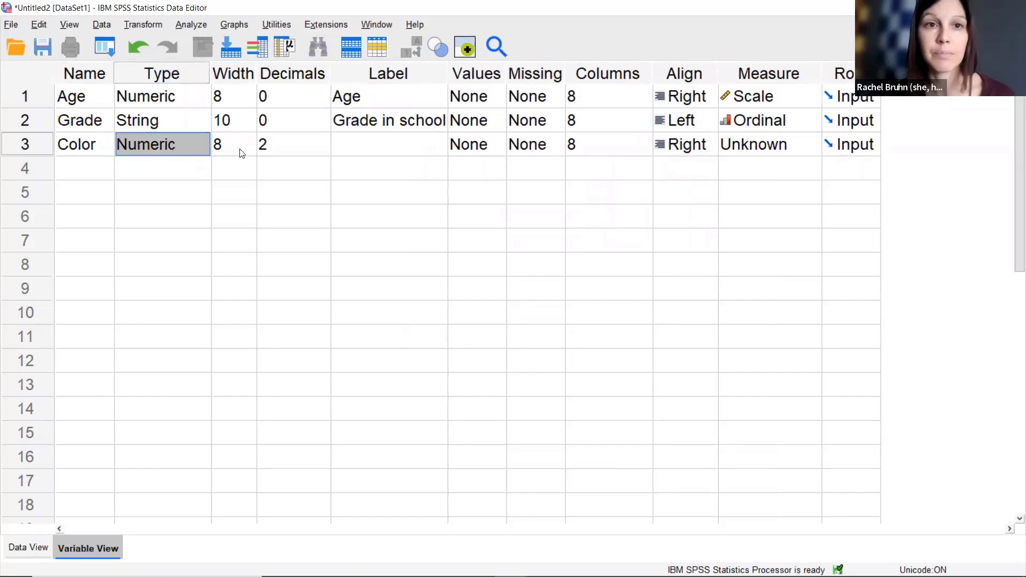
left_click(326, 153)
left_click(325, 151)
left_click(325, 151)
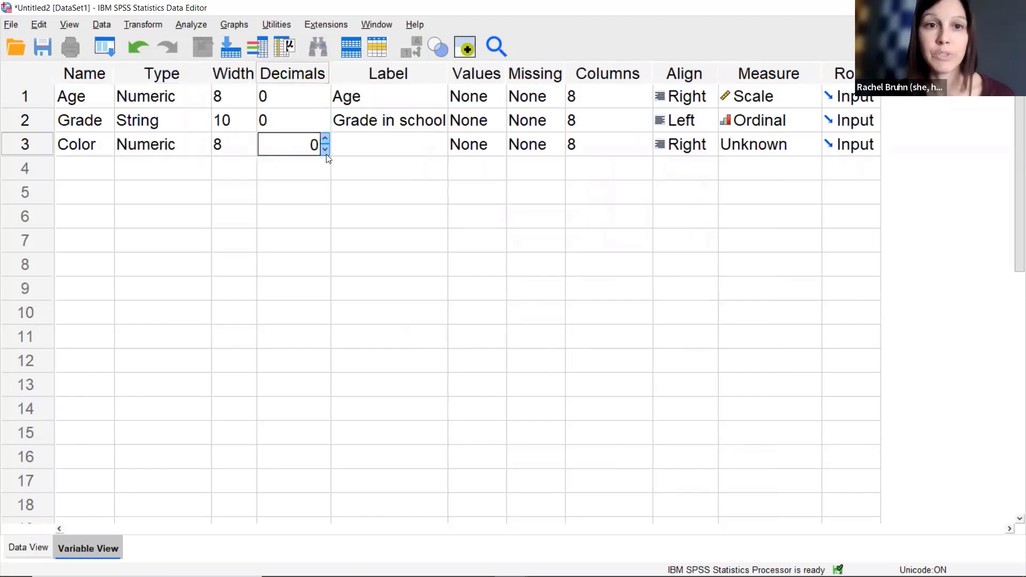
Give the Color variable the label "Favorite Color"
left_click(375, 148)
type("Favor")
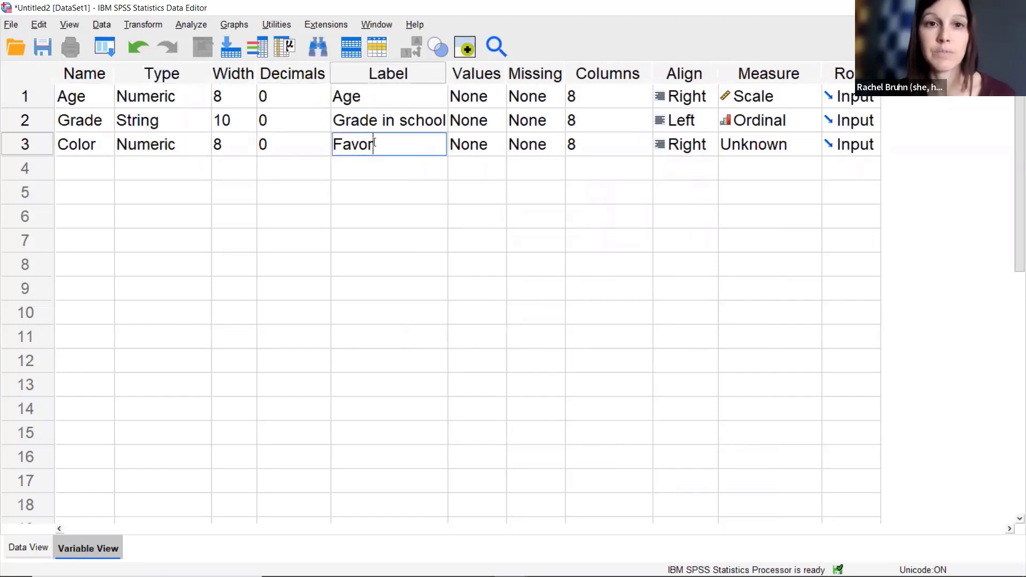
type("ite Color")
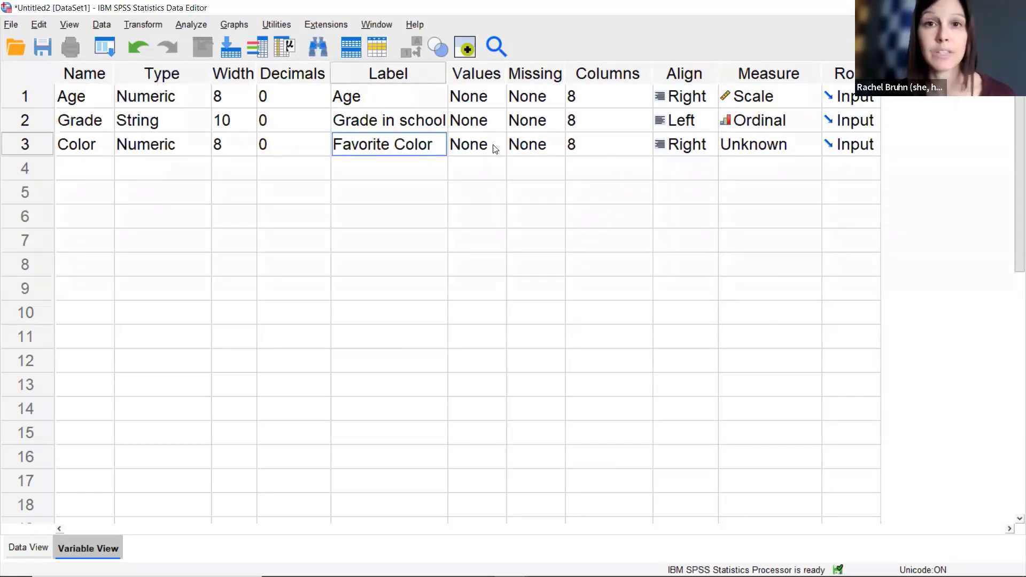
Open the value labels of the Color variable and add the label "Red" for value 1
double_click(493, 144)
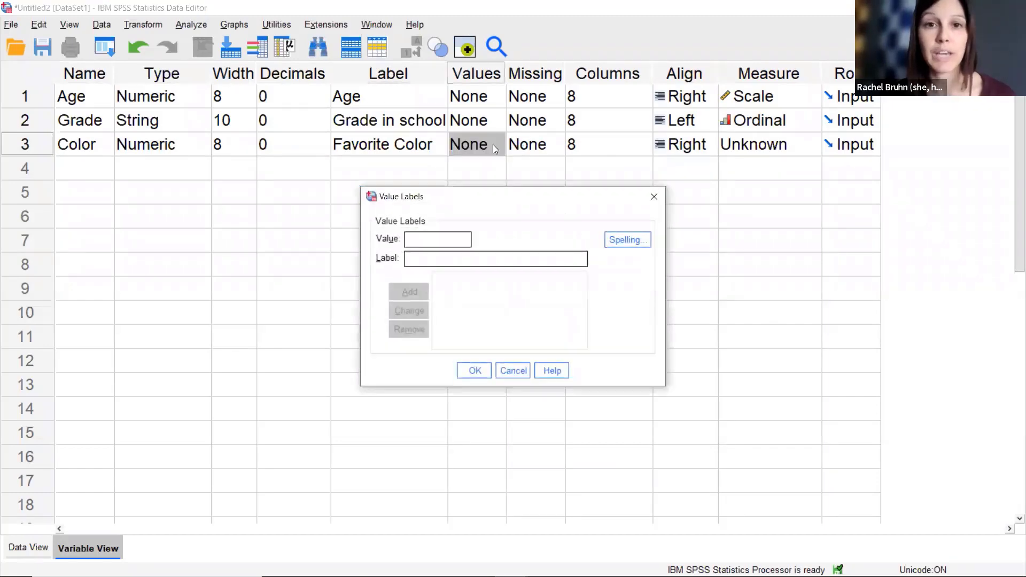
left_click(654, 196)
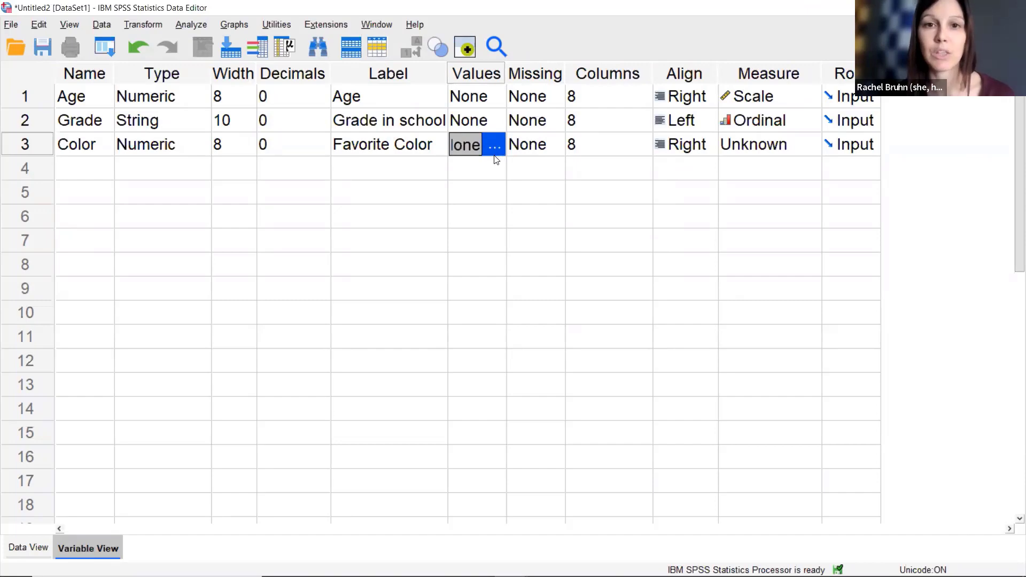
left_click(496, 145)
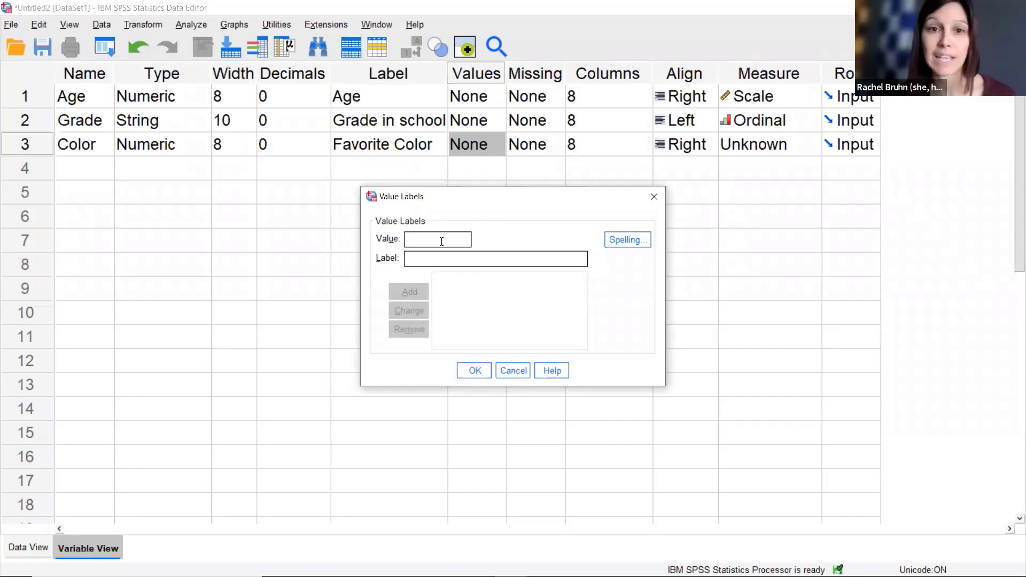
type("1")
left_click(429, 257)
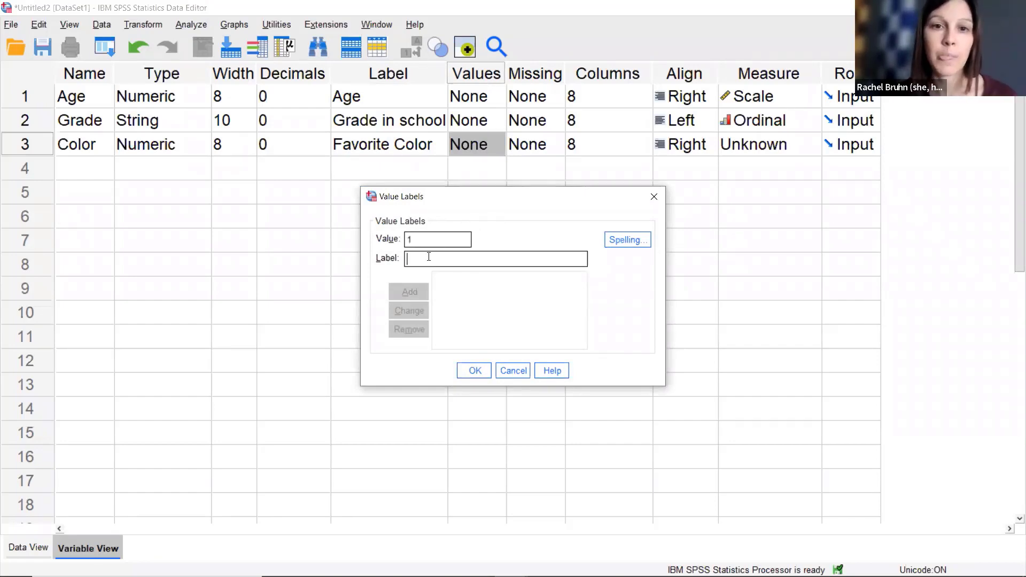
type("Red")
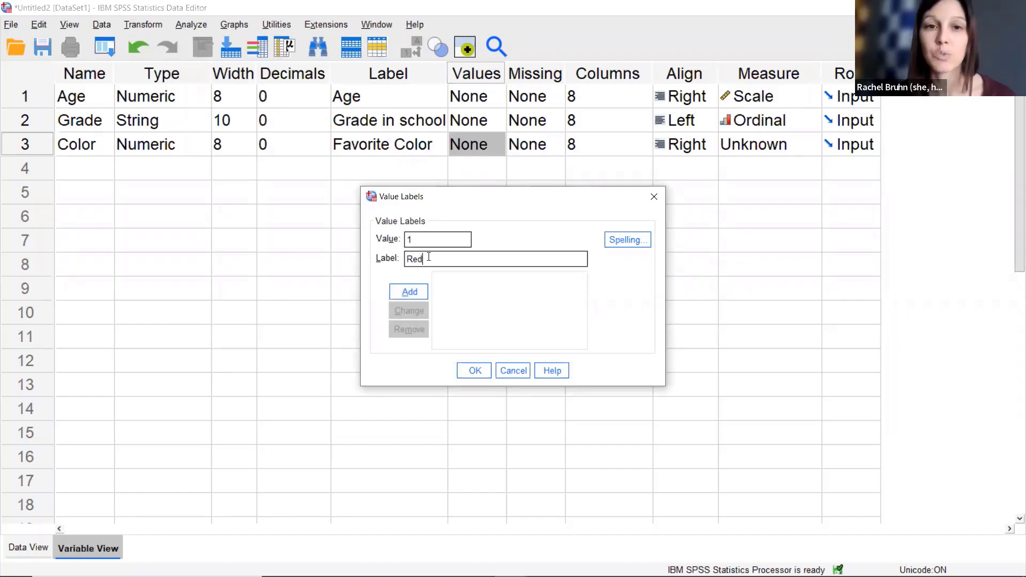
left_click(410, 293)
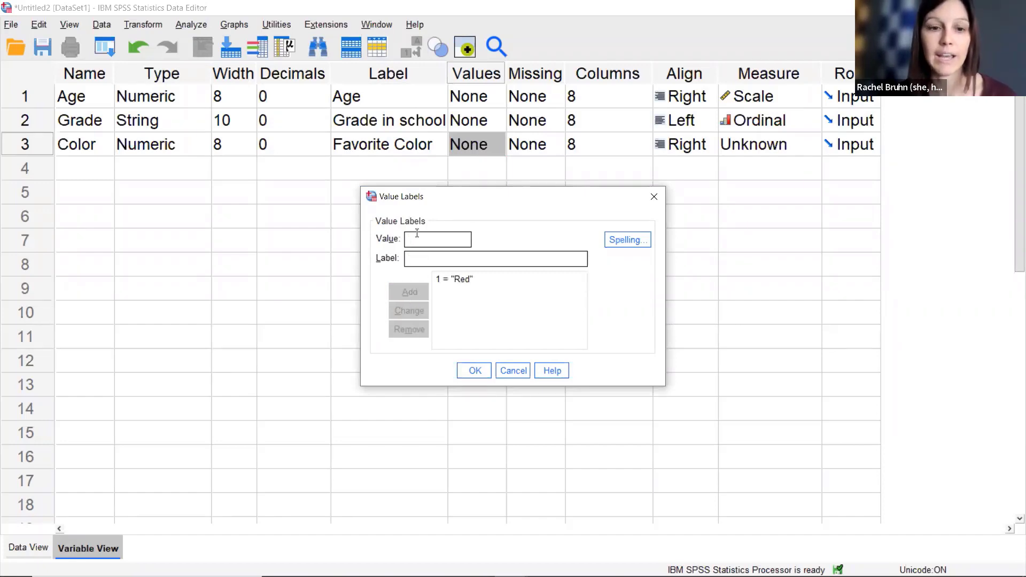
Add the Color value labels 2 = "Orange" and 3 = "Yellow"
type("2")
left_click(414, 260)
type("Ora")
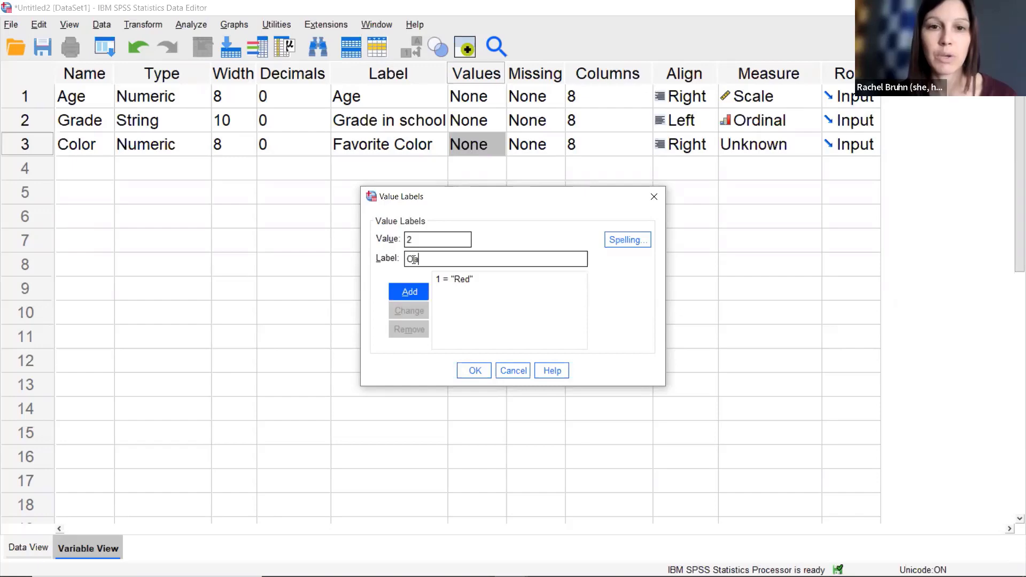
type("nge")
left_click(408, 290)
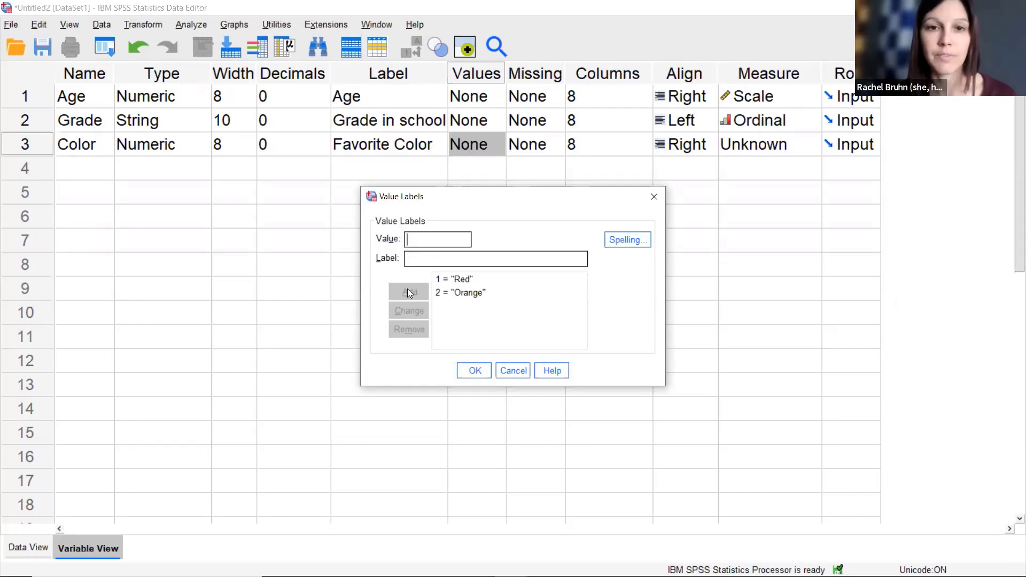
type("3")
left_click(429, 260)
type("Yellow")
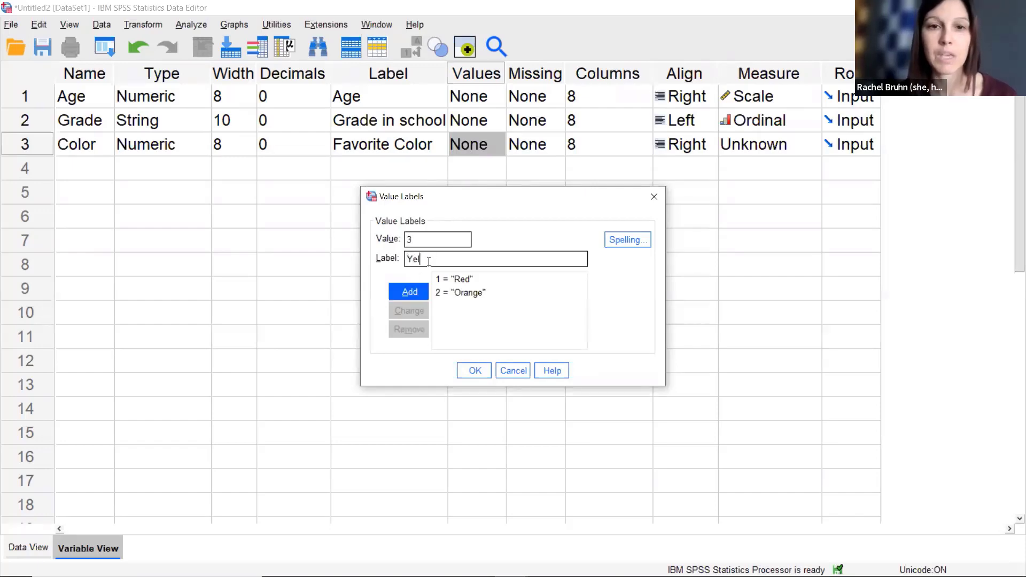
left_click(416, 284)
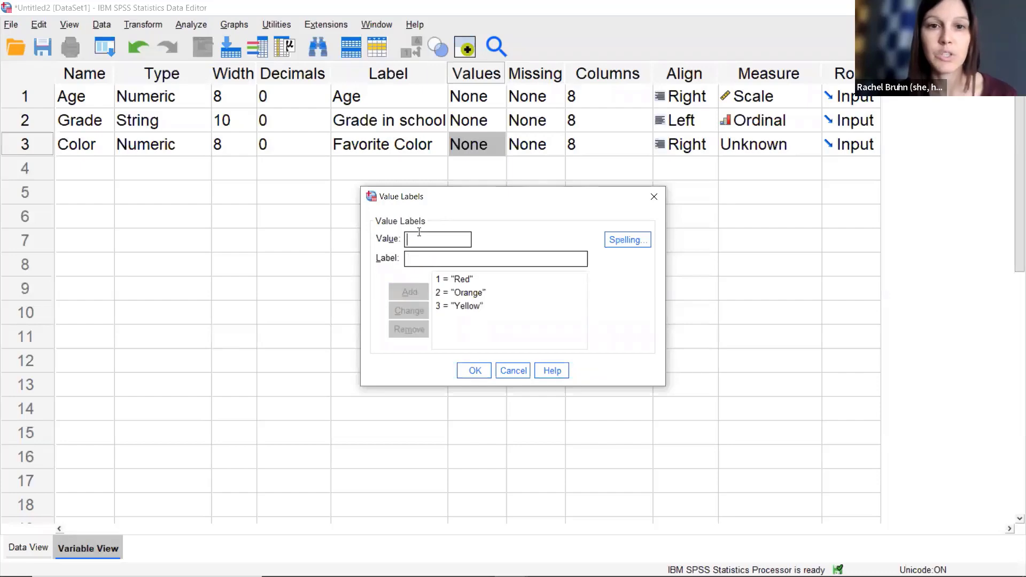
Add the Color value labels 4 = "Green" and 5 = "Blue"
type("4")
left_click(416, 261)
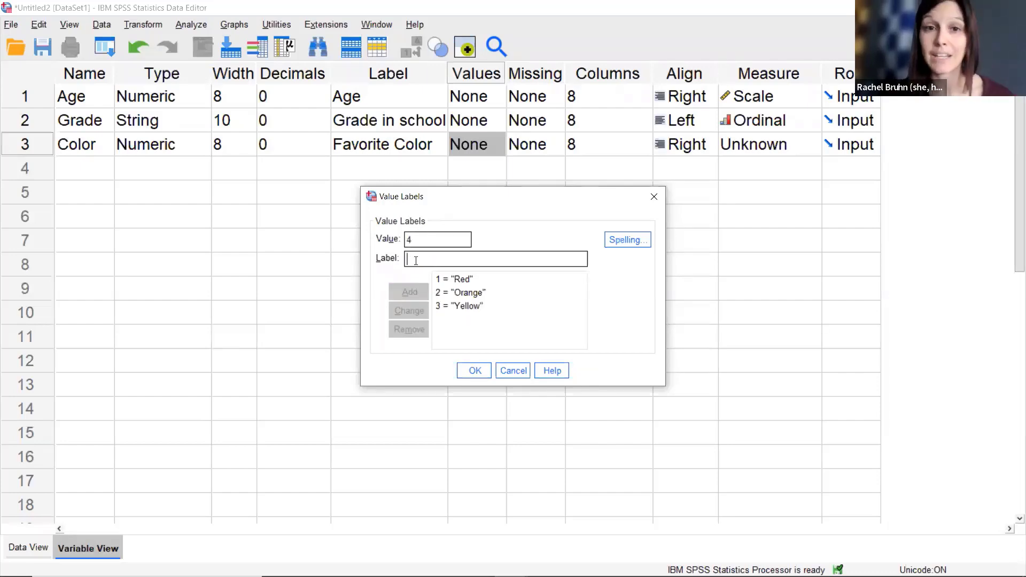
type("Green")
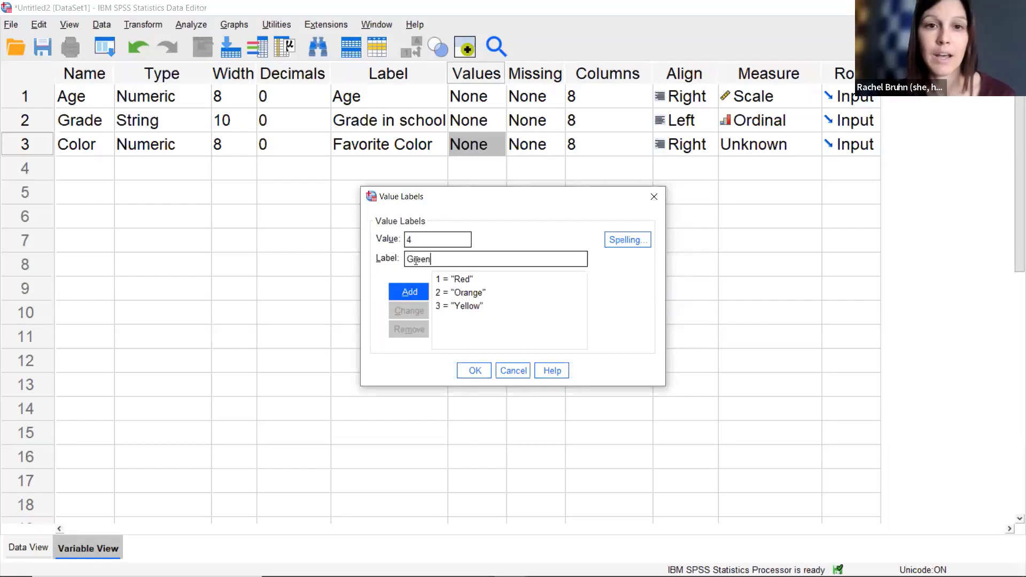
left_click(409, 290)
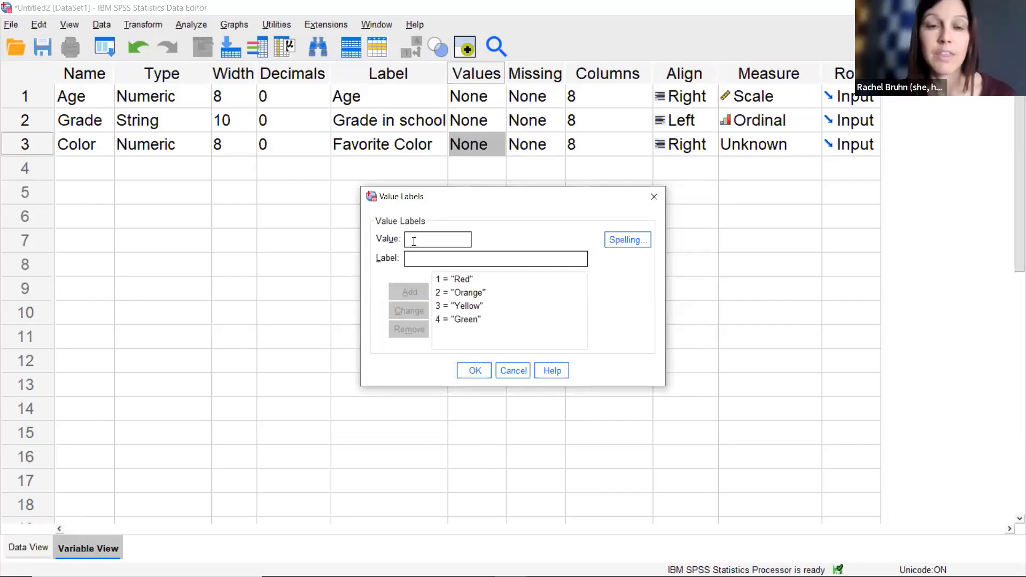
type("5")
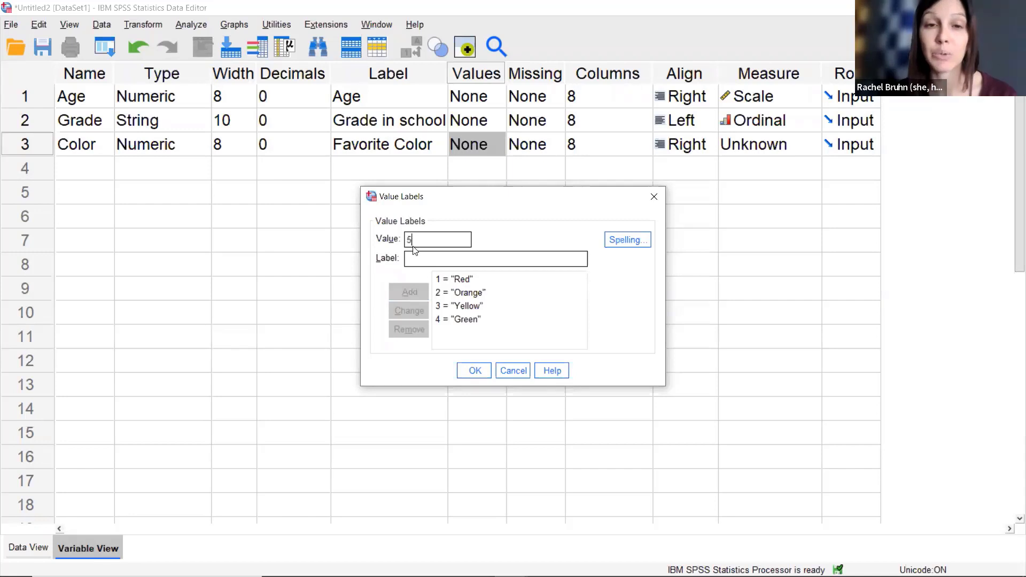
left_click(415, 256)
type("Blue")
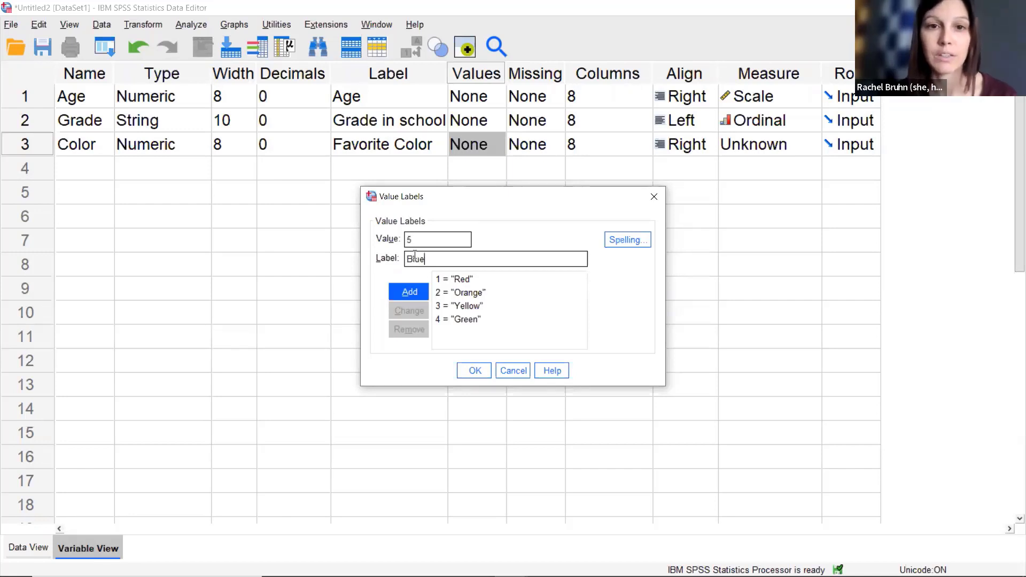
left_click(408, 293)
Complete Color's value labels with 6 = "Purple" and set the variable's measurement level to Nominal
type("6")
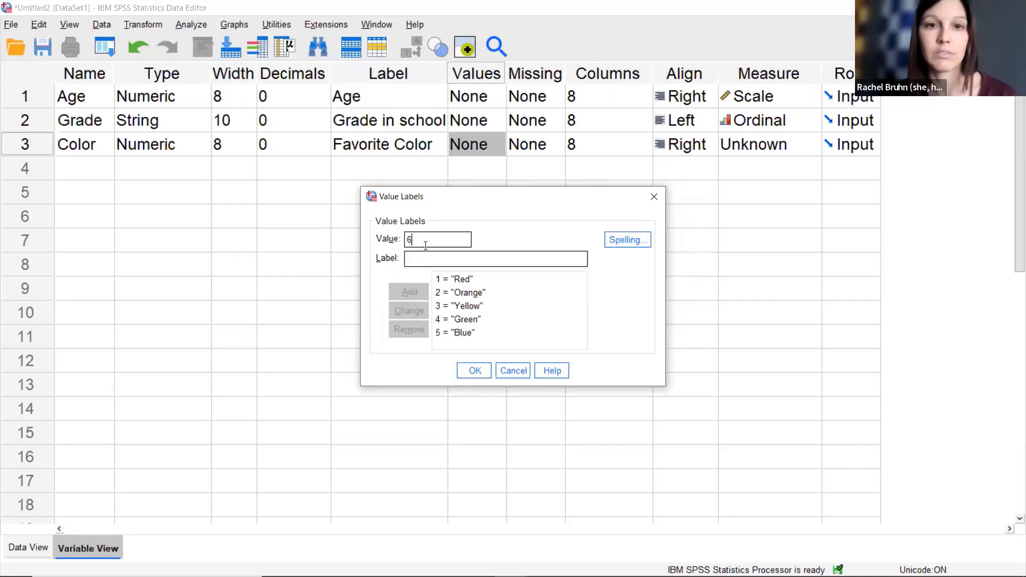
left_click(418, 258)
type("Purple")
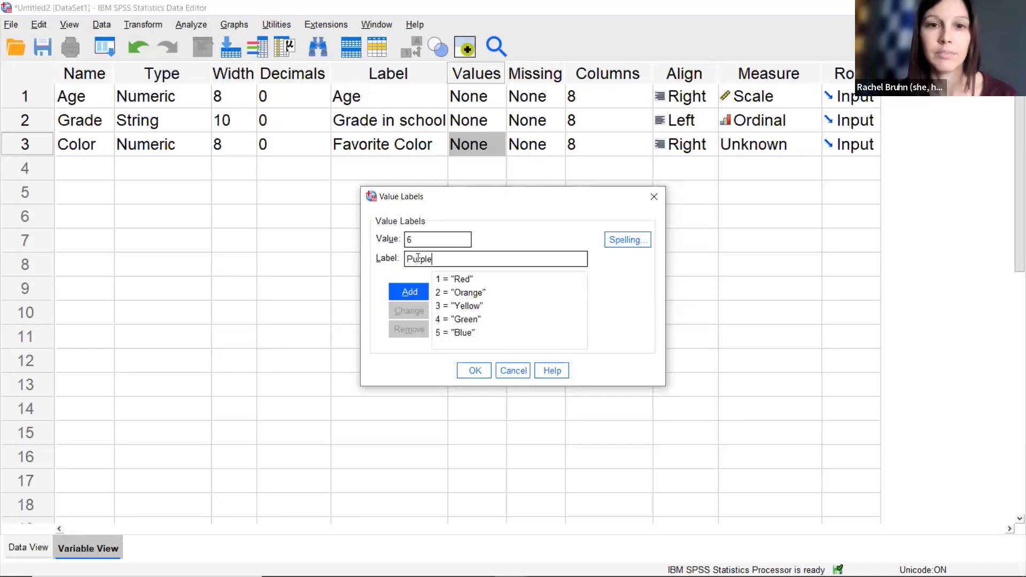
left_click(405, 292)
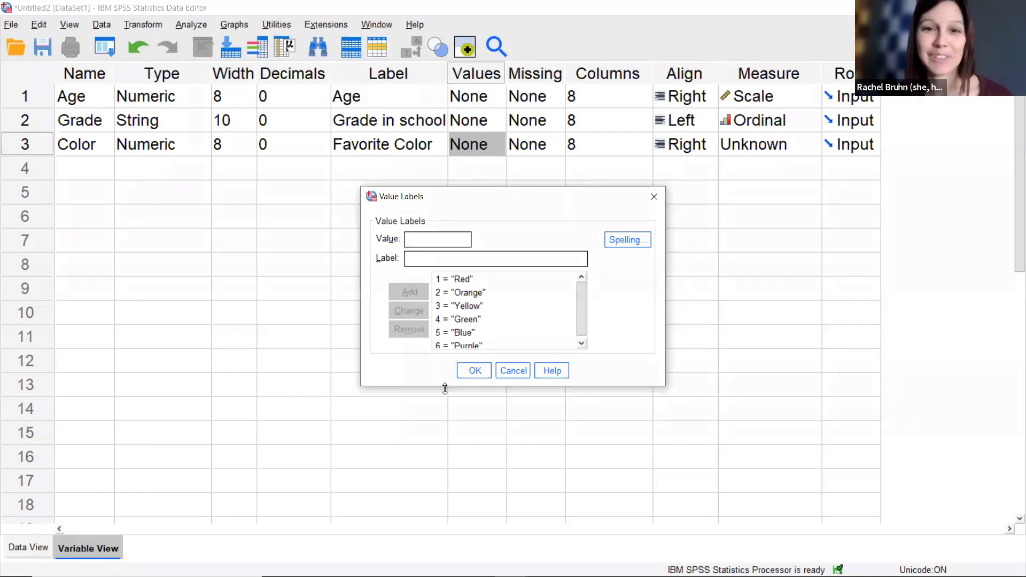
left_click(472, 380)
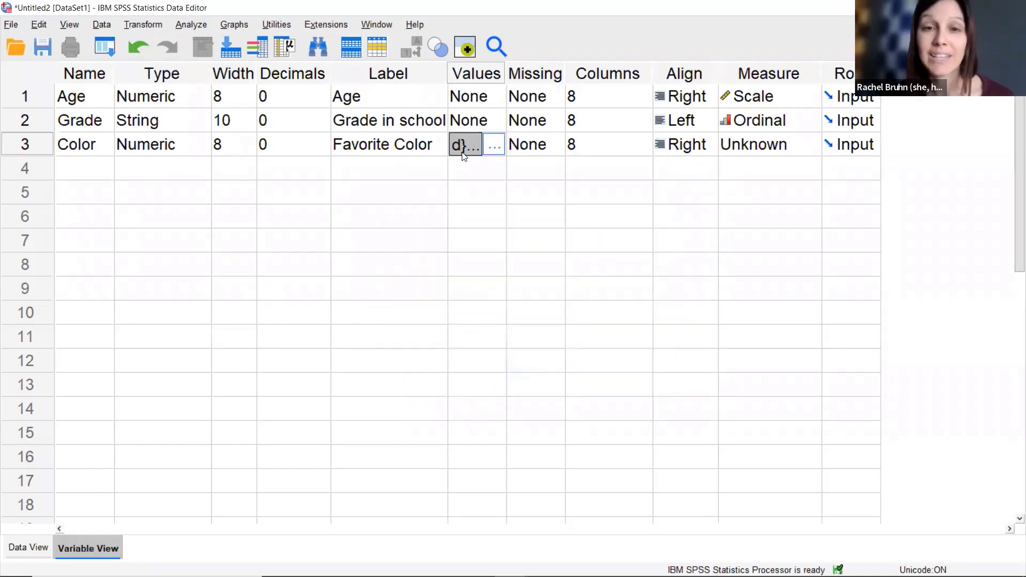
left_click(761, 150)
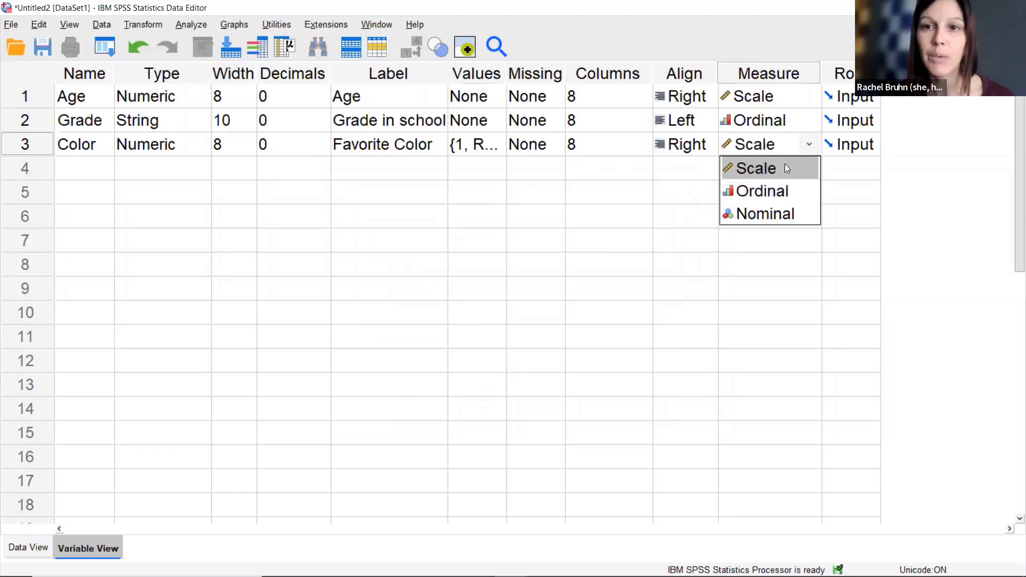
left_click(772, 212)
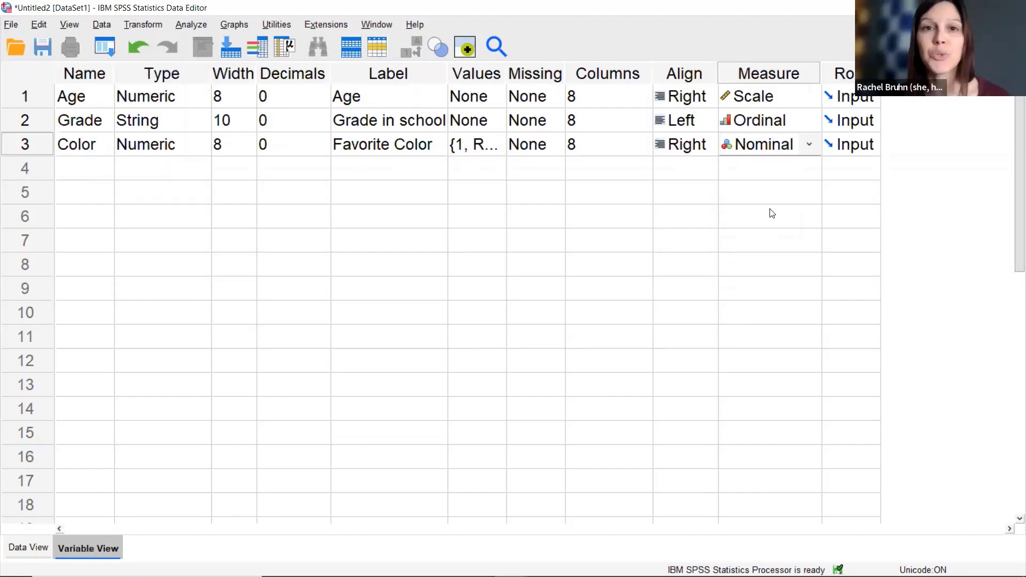
Reopen the value labels of the Color variable to review the number assigned to each color
left_click(493, 148)
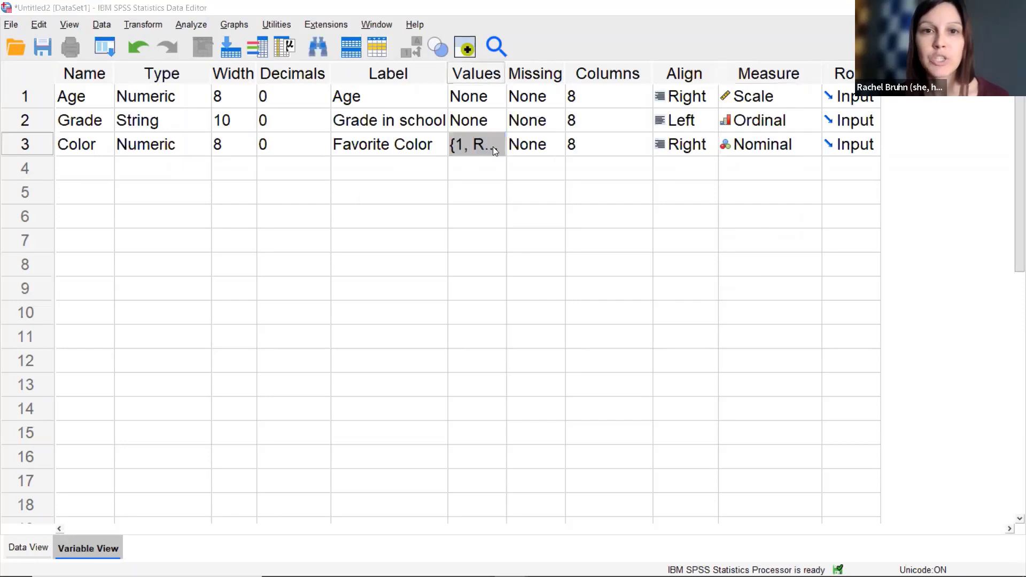
left_click(494, 147)
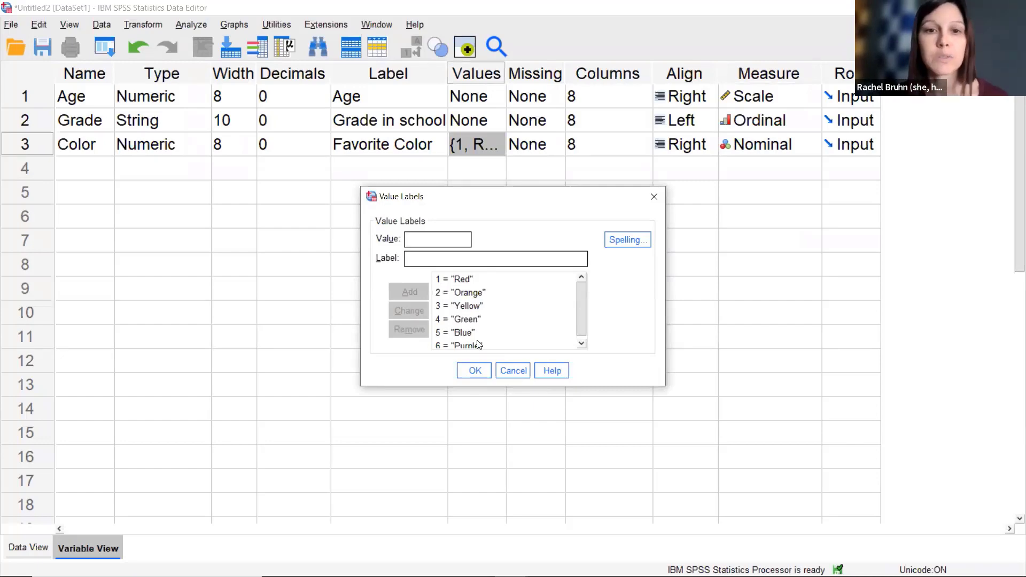
left_click(476, 371)
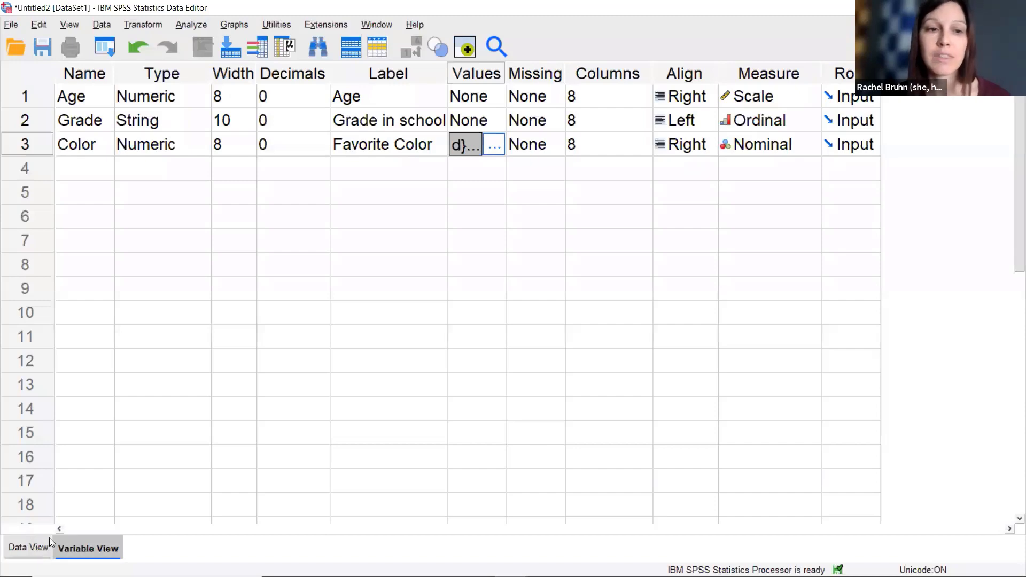
Switch to Data View to work with the Age, Grade and Color columns
left_click(20, 558)
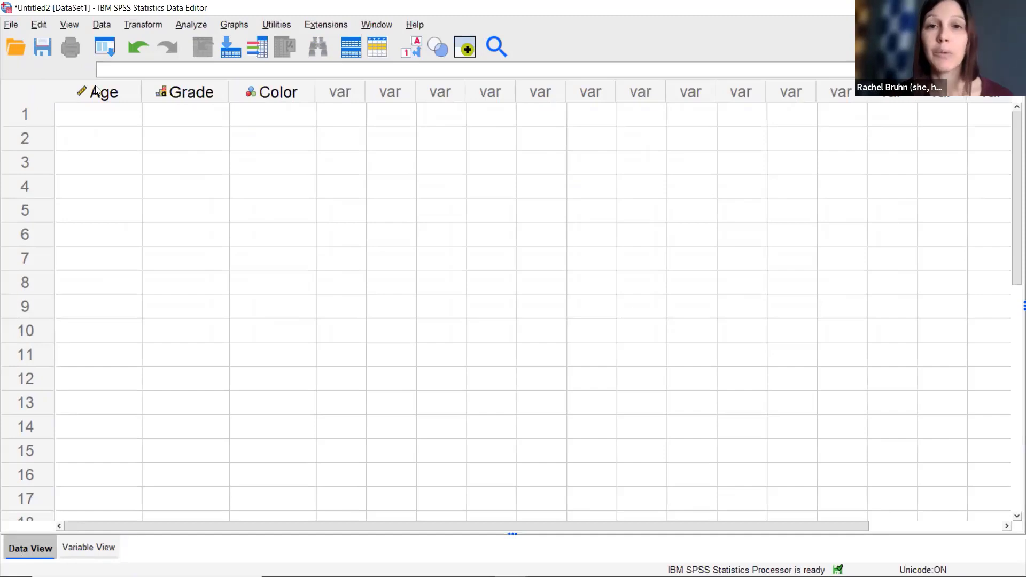
mouse_move(96, 91)
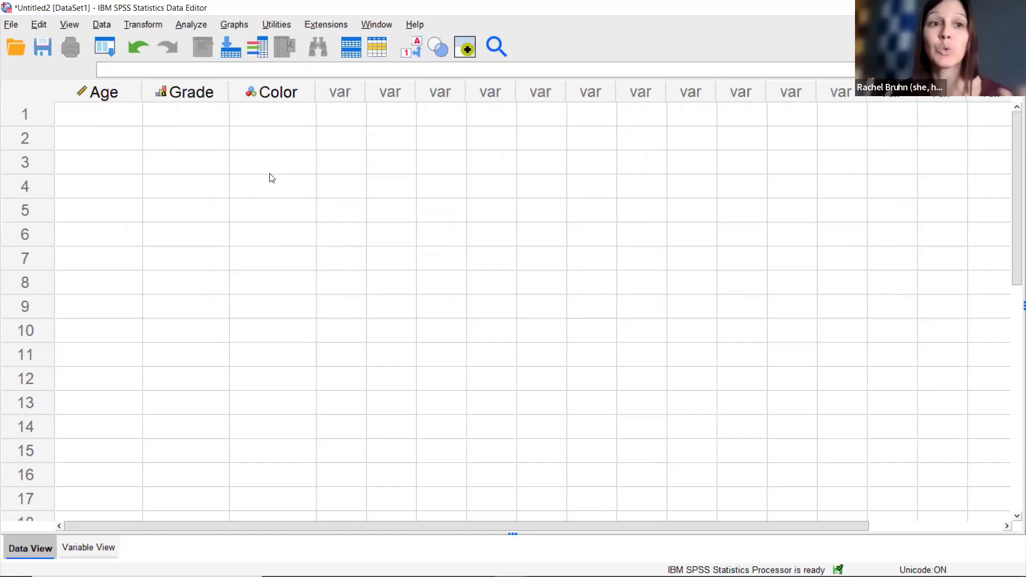
Enter 27 as the Age of the first case
left_click(84, 127)
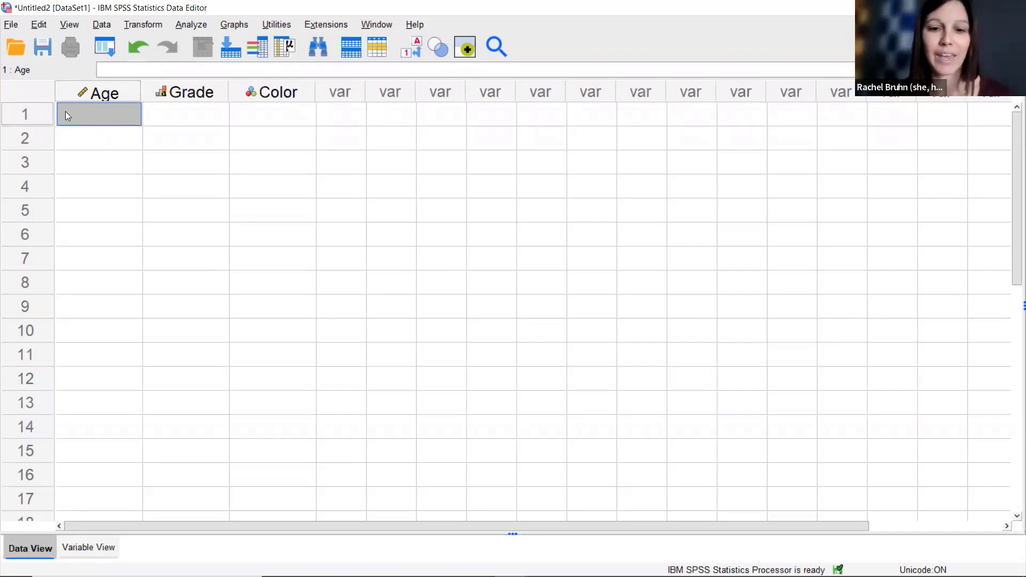
type("27")
left_click(170, 114)
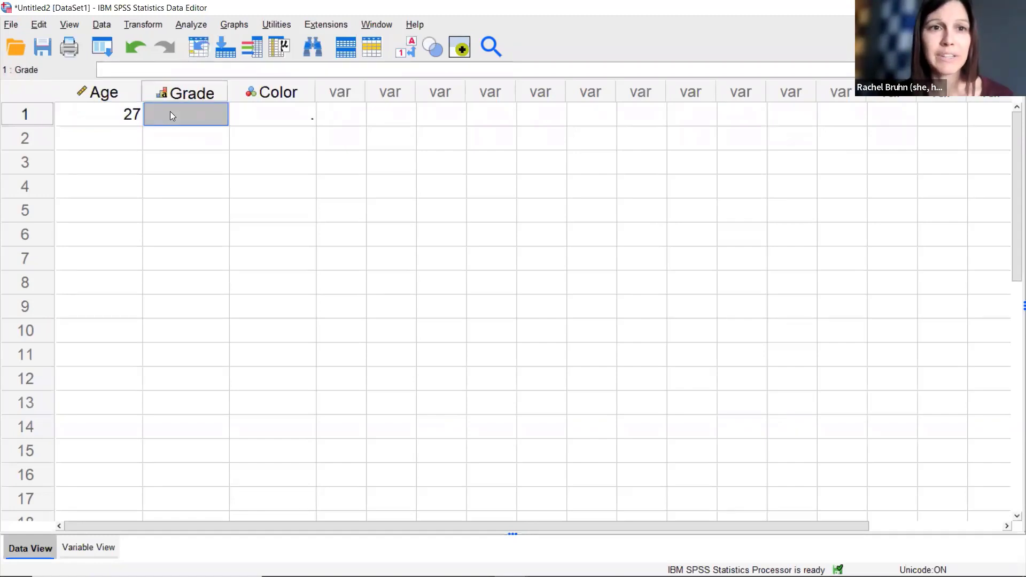
Fill in the first case with Age 16, Grade "Sophomore" and Color 5
left_click(131, 114)
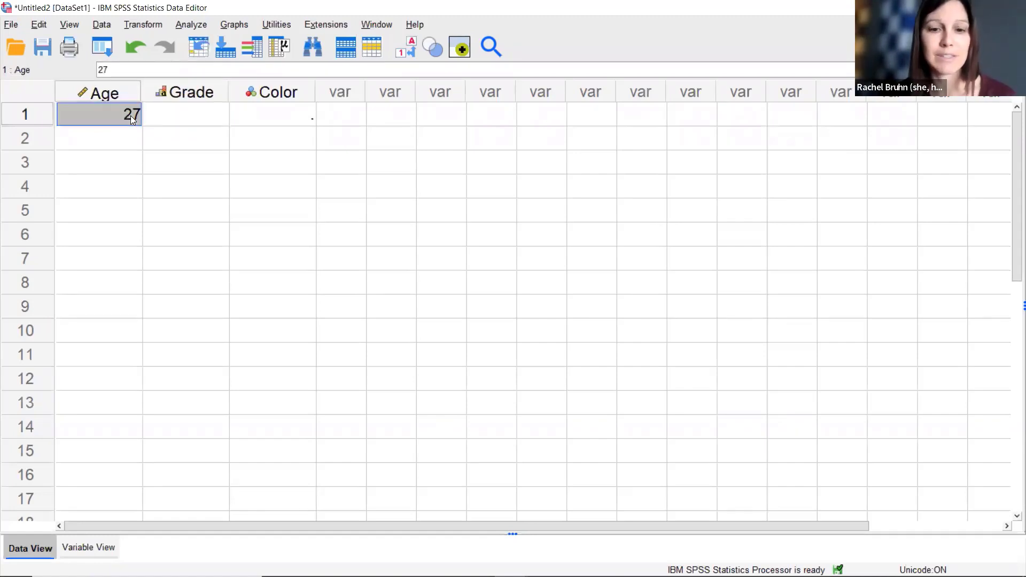
type("16")
left_click(177, 112)
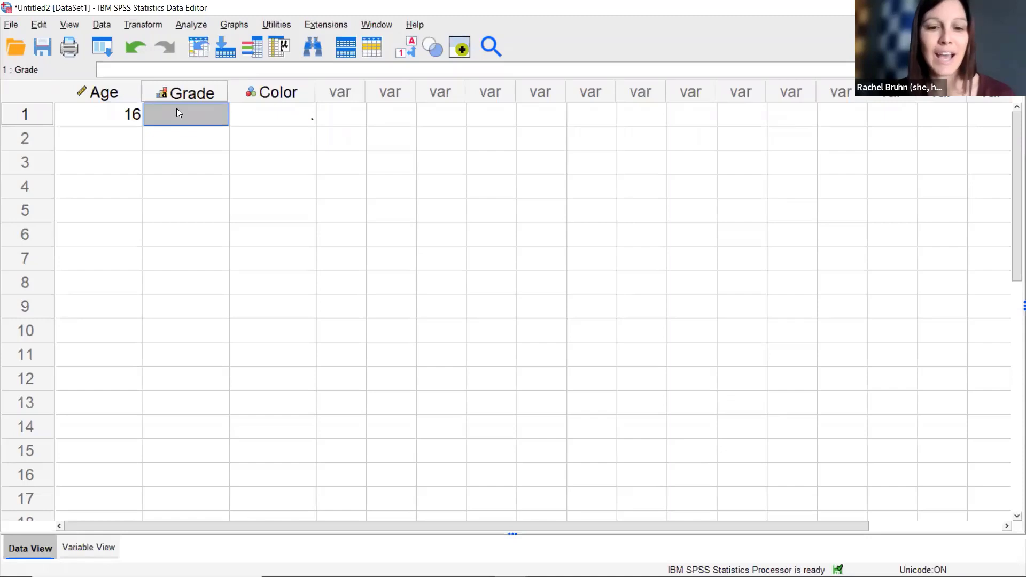
type("Sophomore")
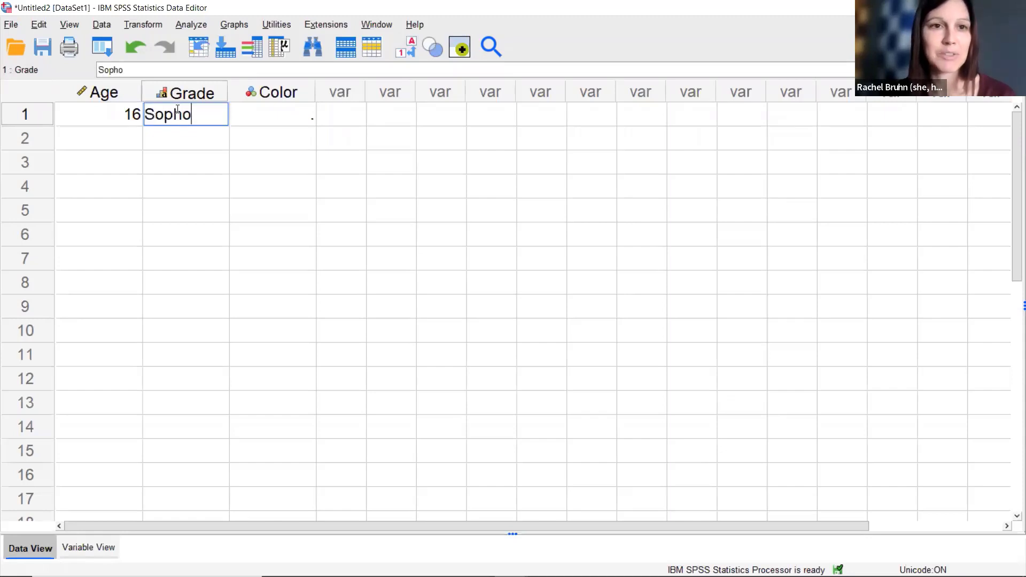
left_click(263, 117)
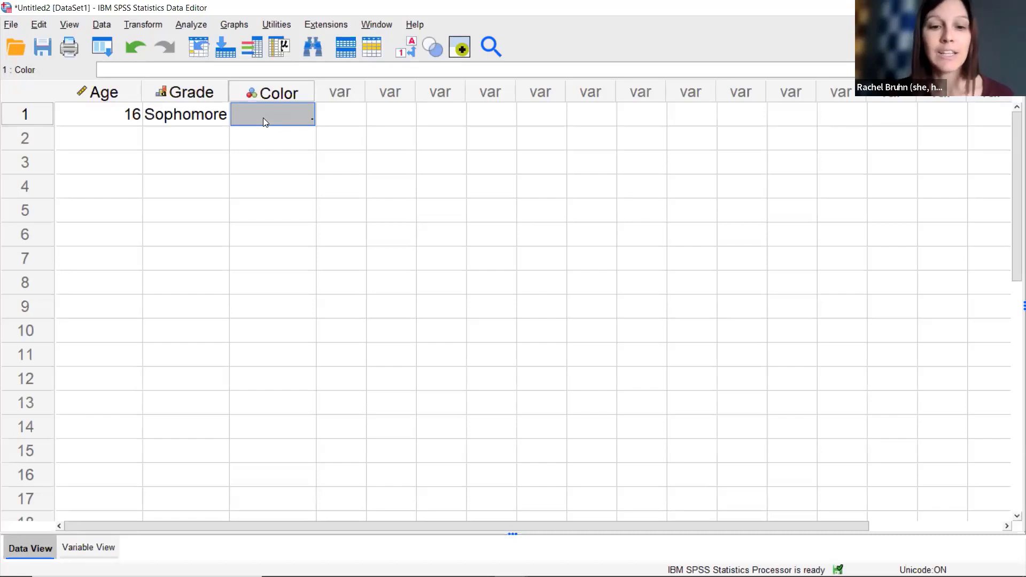
type("5")
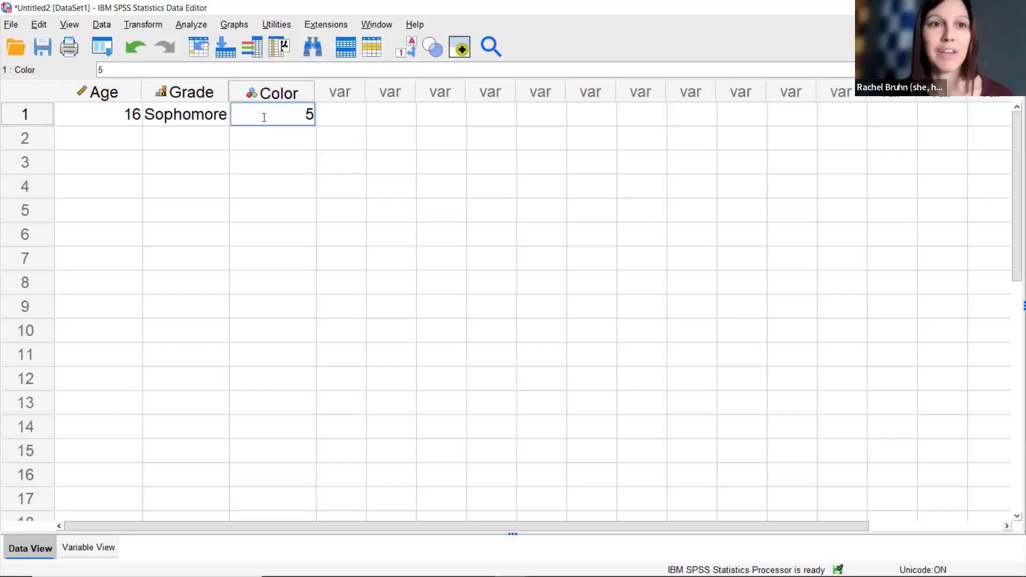
Enter the ages 15, 17, 18 and 16 for cases 2 through 5 in the Age column
left_click(117, 140)
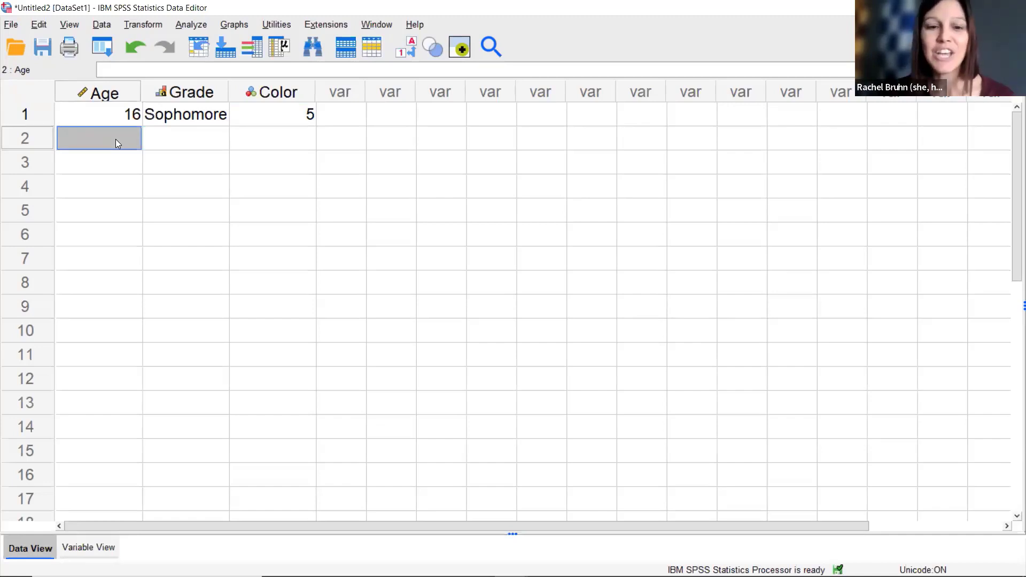
type("15")
key("Return")
type("1")
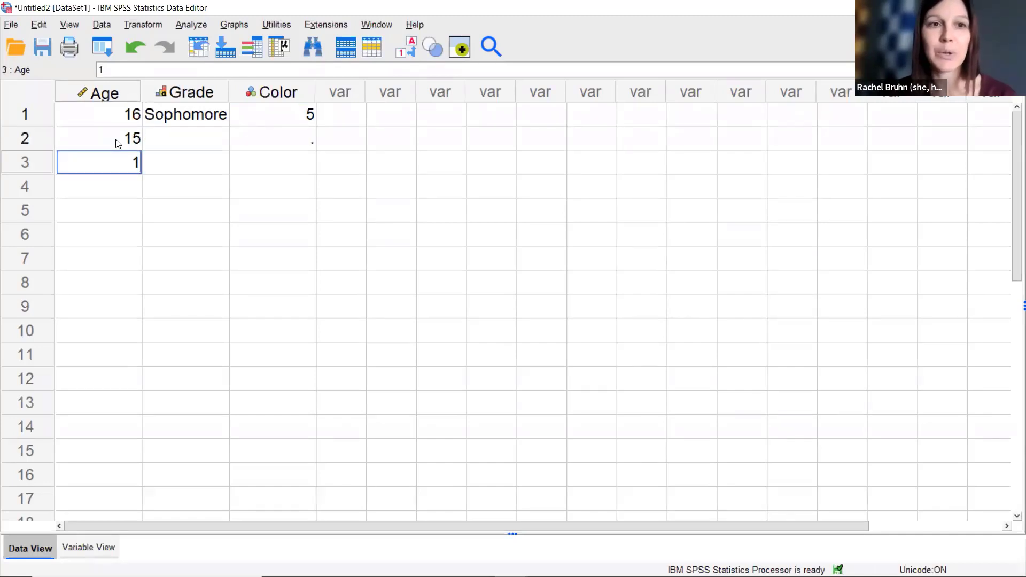
type("7")
key("Return")
type("18")
key("Return")
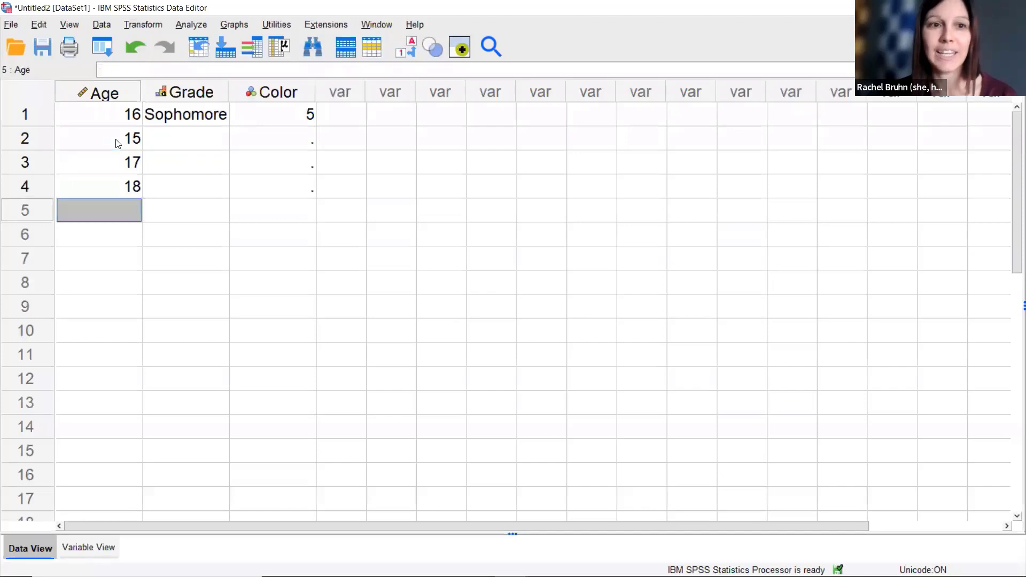
type("16")
key("Return")
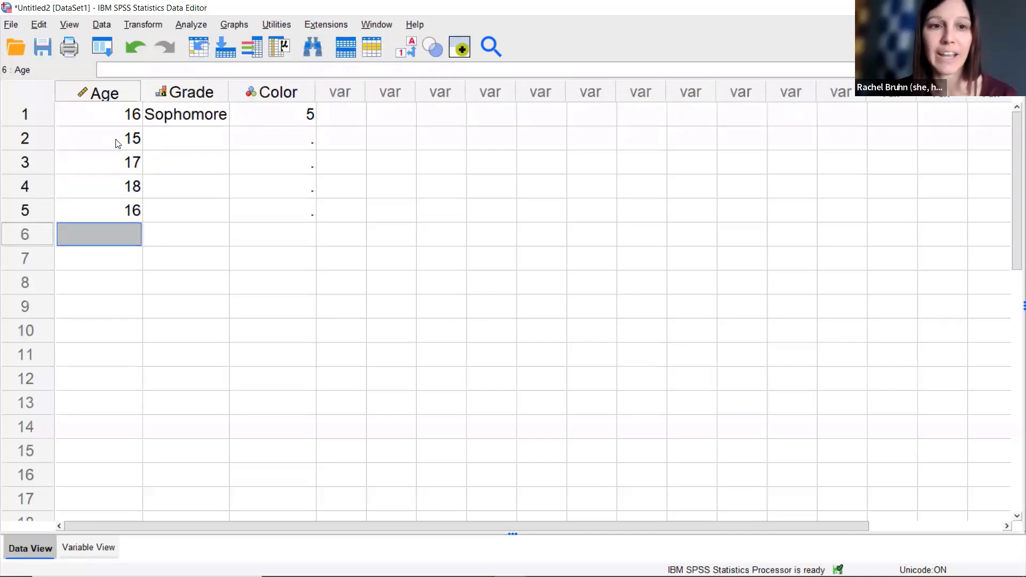
Continue the Age column with 15, 14, 15, 16 and 17 for cases 6 through 10
type("15")
key("Return")
type("14")
key("Return")
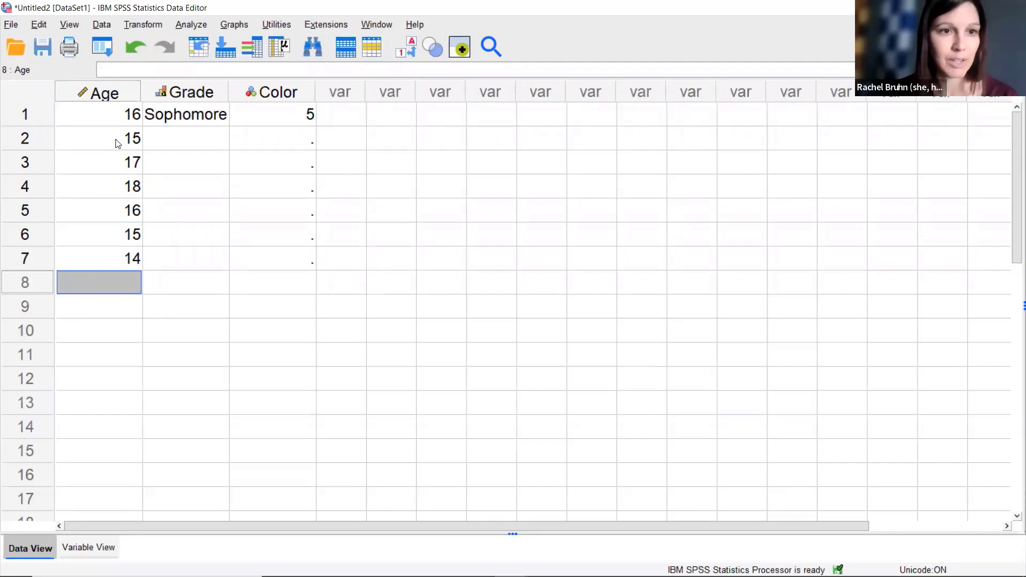
type("15")
key("Return")
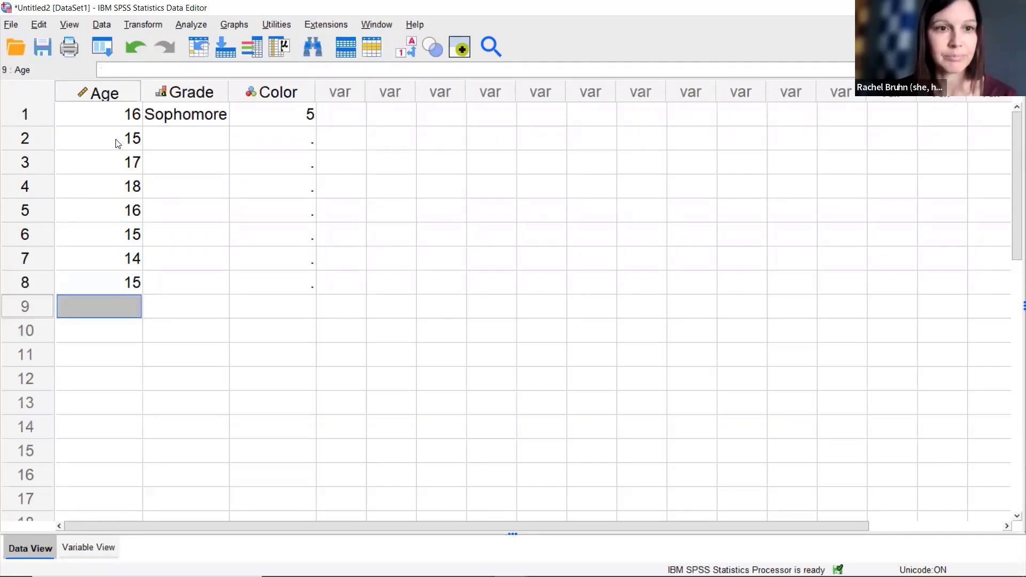
type("16")
key("Return")
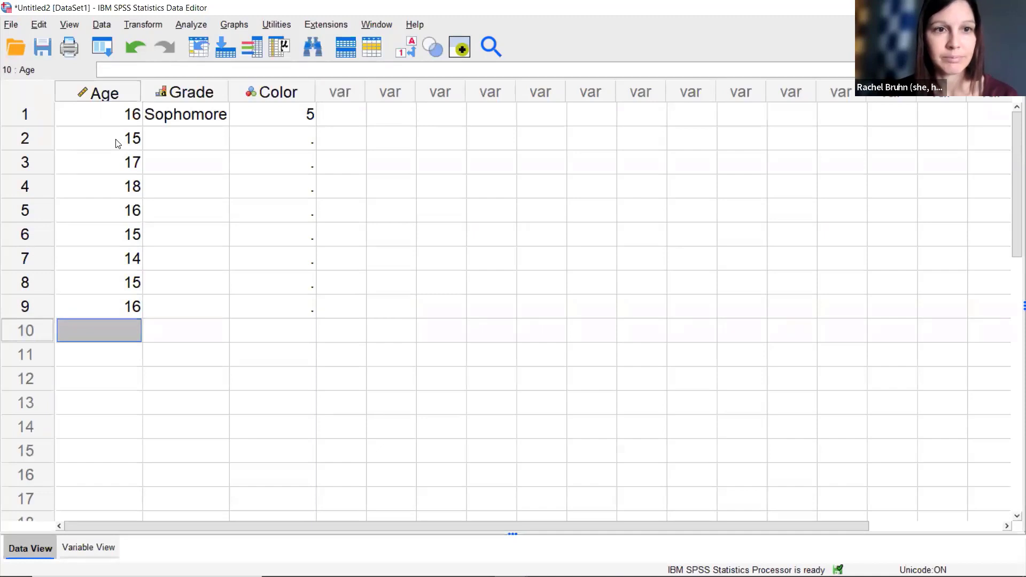
type("17")
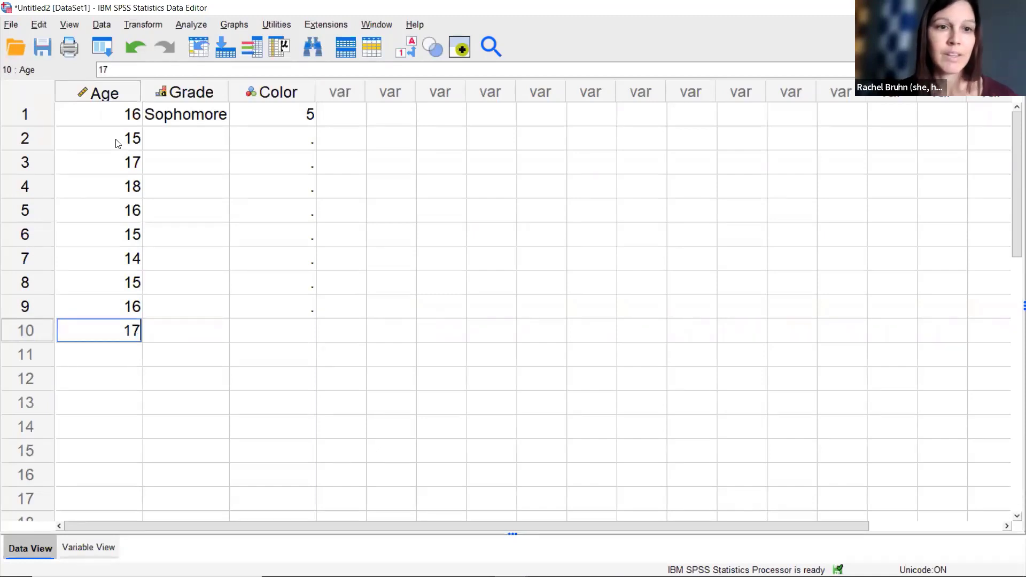
key("Return")
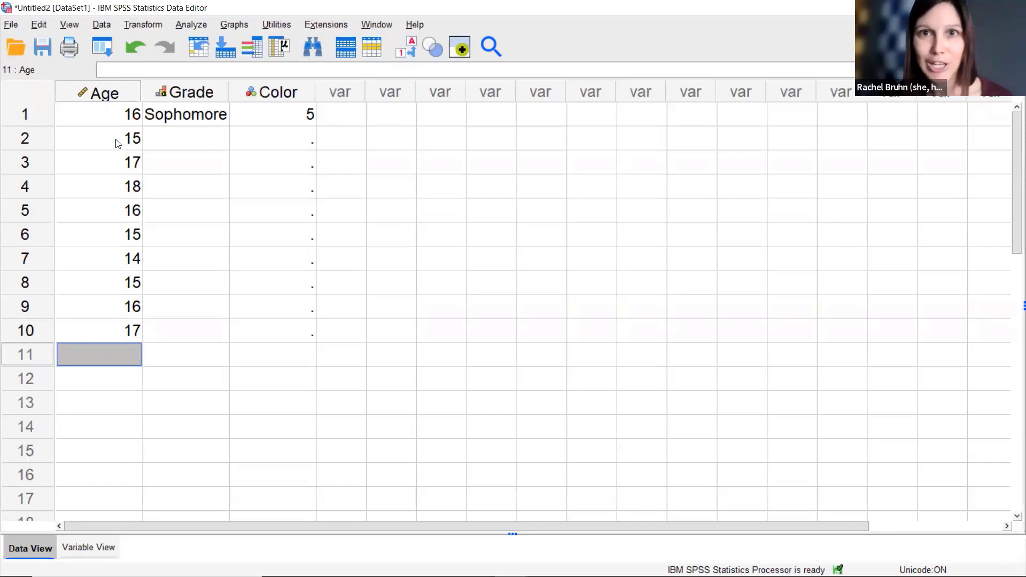
Enter "Freshman" as the Grade of the second case
left_click(196, 112)
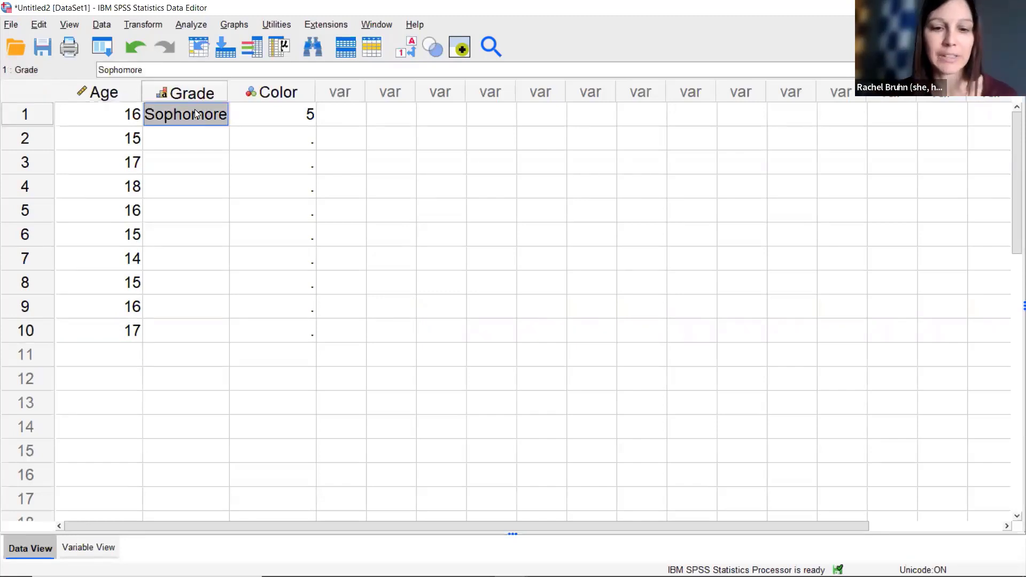
left_click(180, 142)
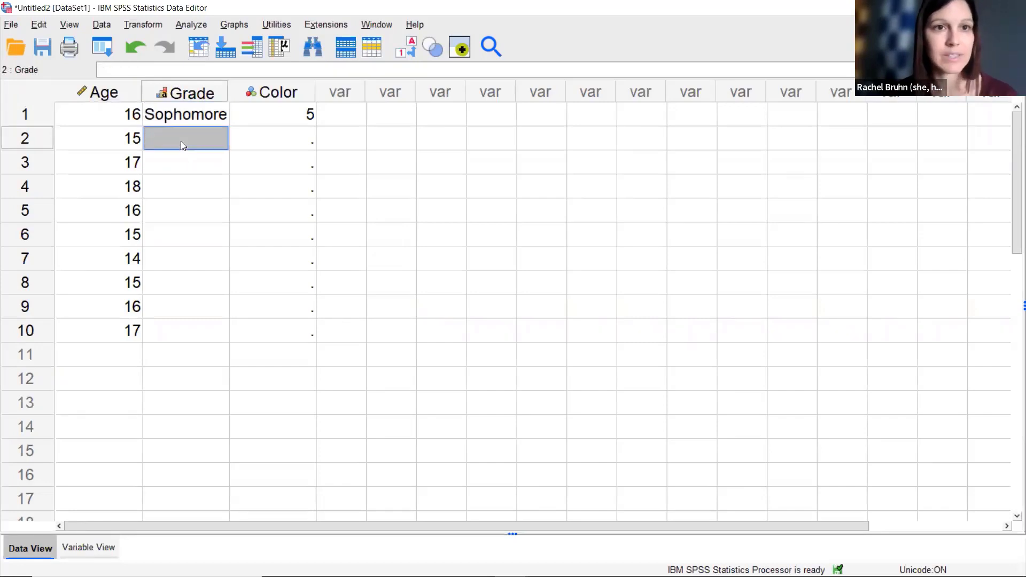
type("Freshm")
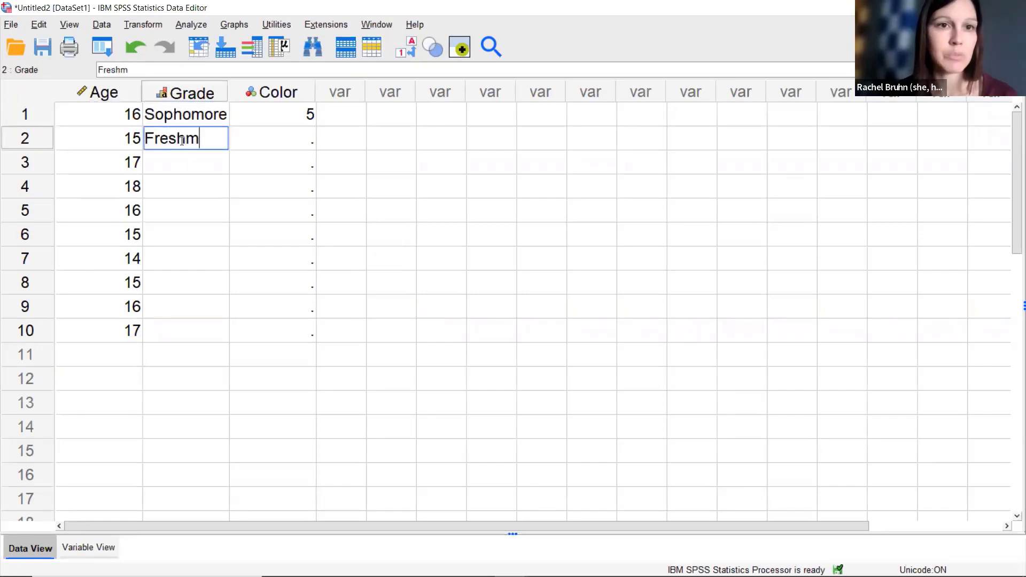
type("an")
key("Return")
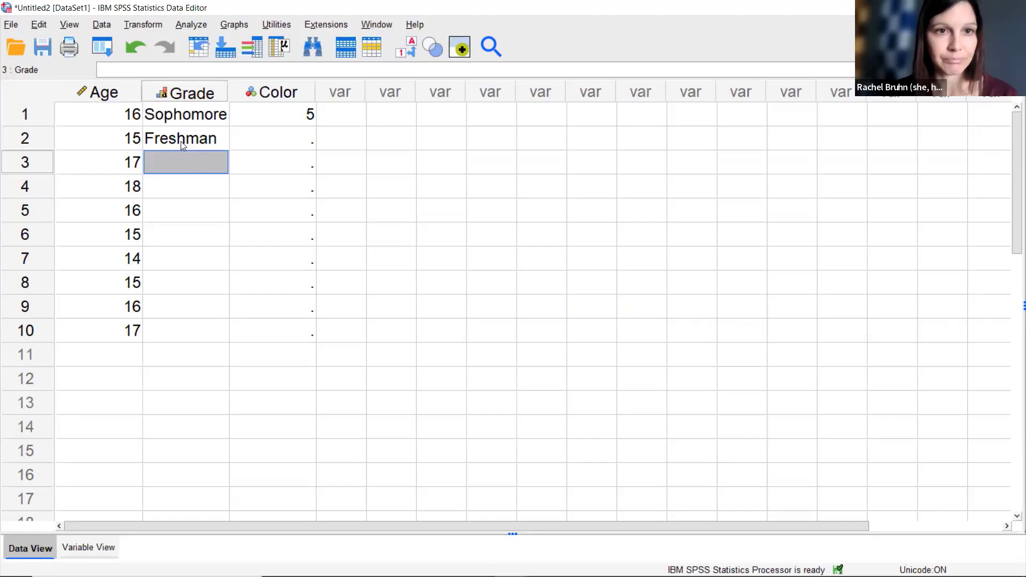
Fill in the same "Freshman" grade for cases 6, 8 and 7
left_click(180, 144)
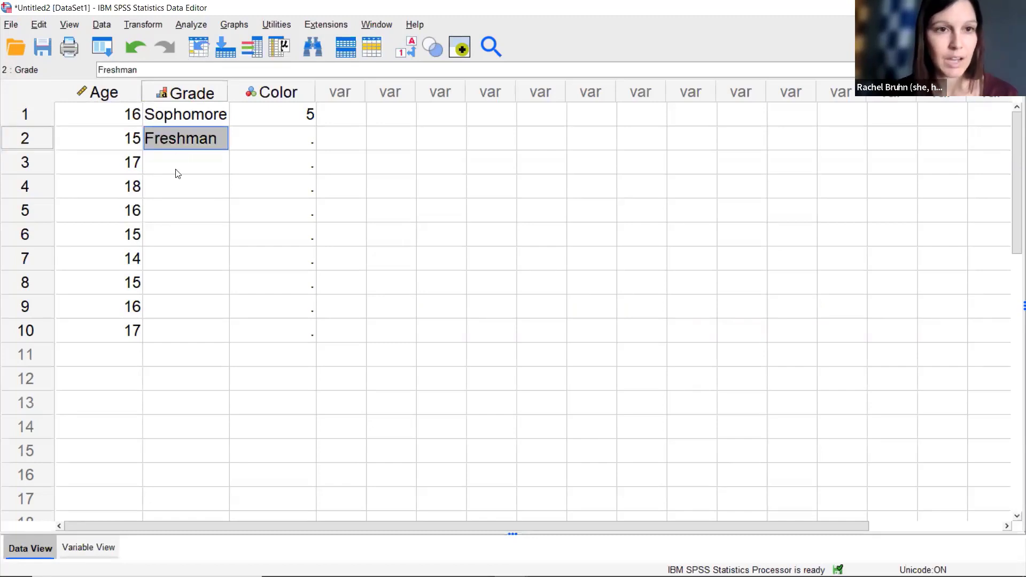
left_click(173, 244)
type("Freshman")
left_click(162, 287)
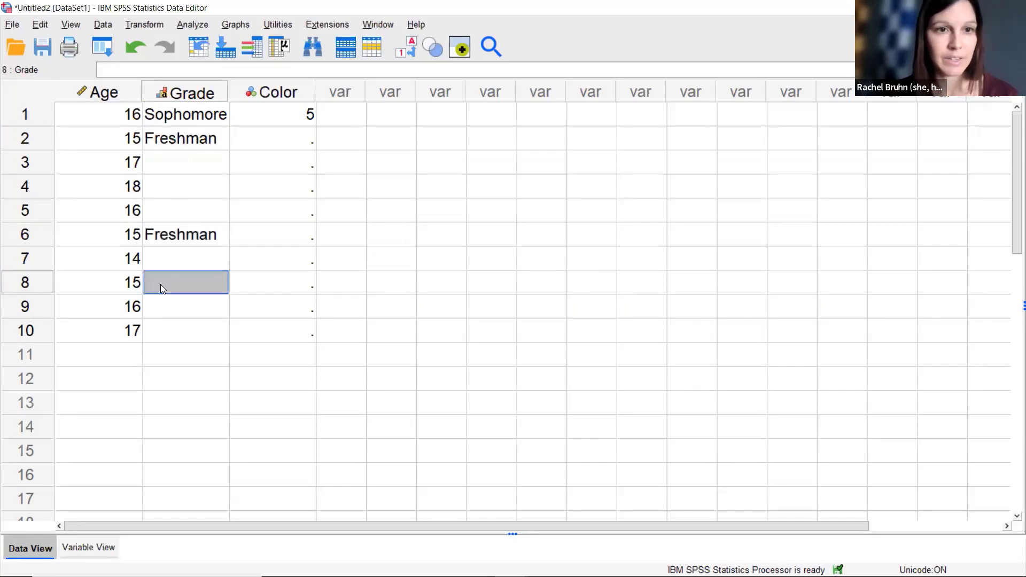
type("Freshman")
left_click(169, 255)
type("Freshman")
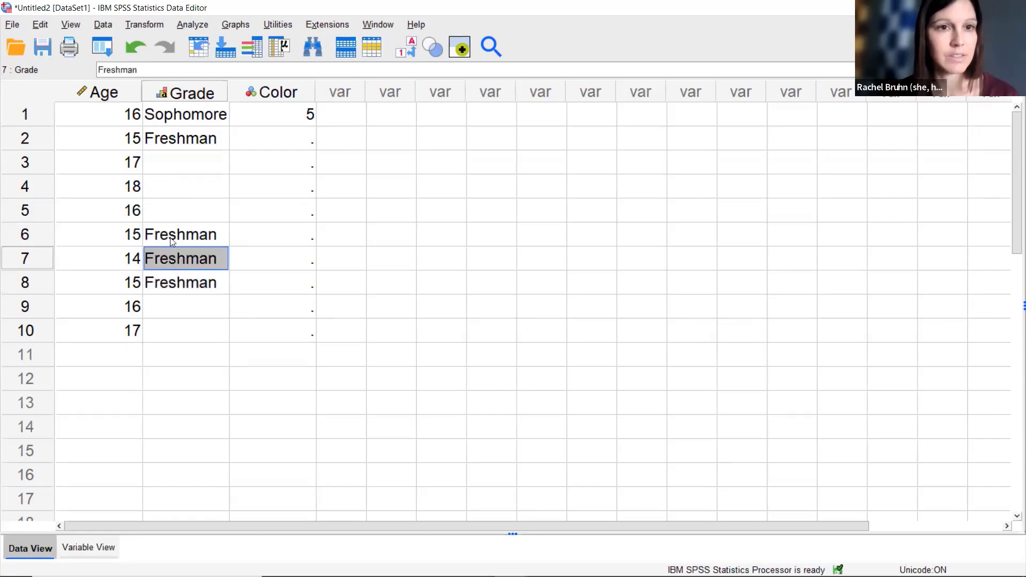
Repeat the first case's "Sophomore" grade for cases 5 and 9
left_click(184, 115)
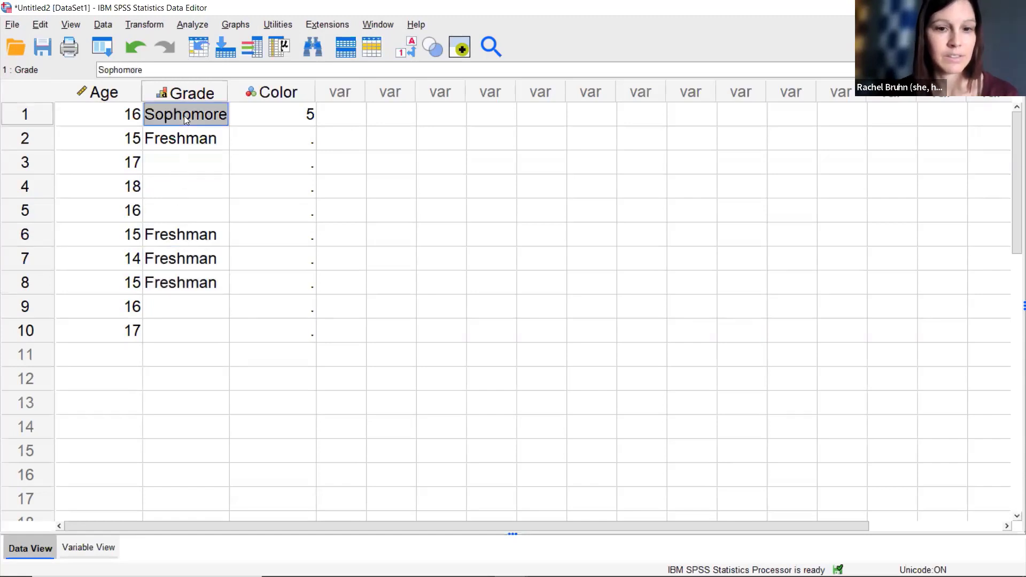
left_click(175, 210)
type("Sophomore")
left_click(172, 307)
type("Sophomore")
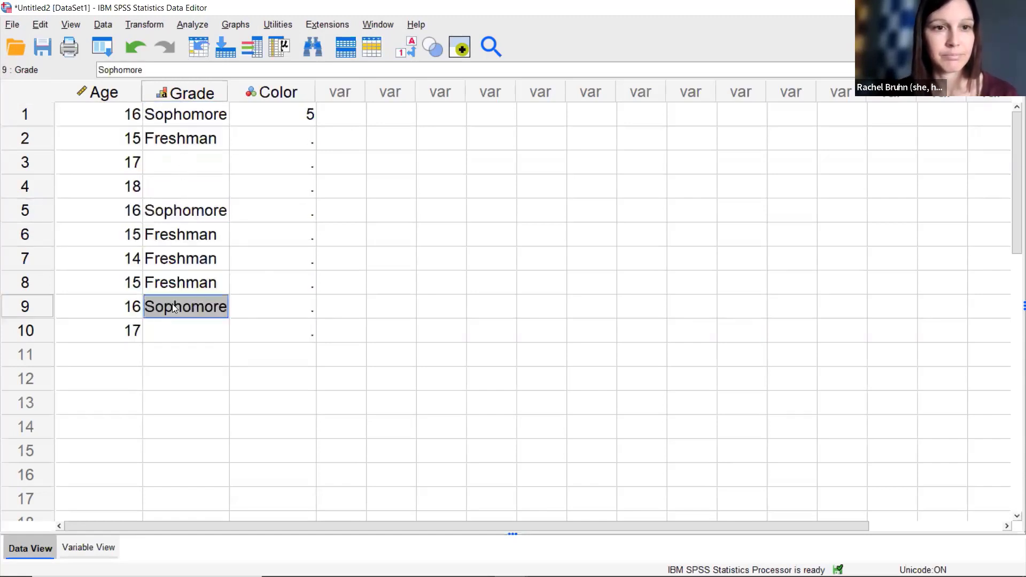
Complete the Grade column with "Junior" for case 3 and "Senior" for cases 4 and 10
left_click(183, 166)
type("Junior")
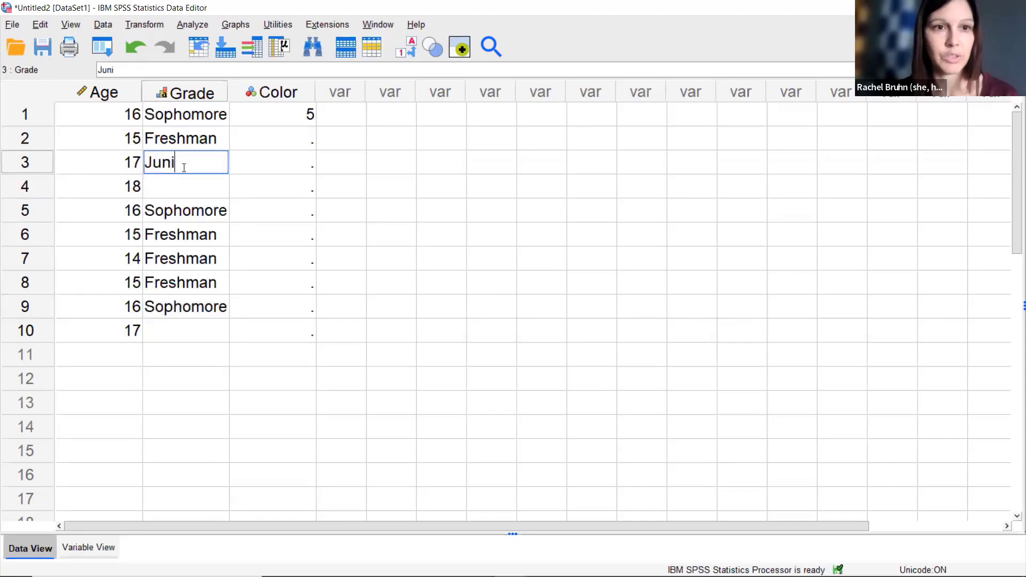
left_click(176, 187)
type("Senior")
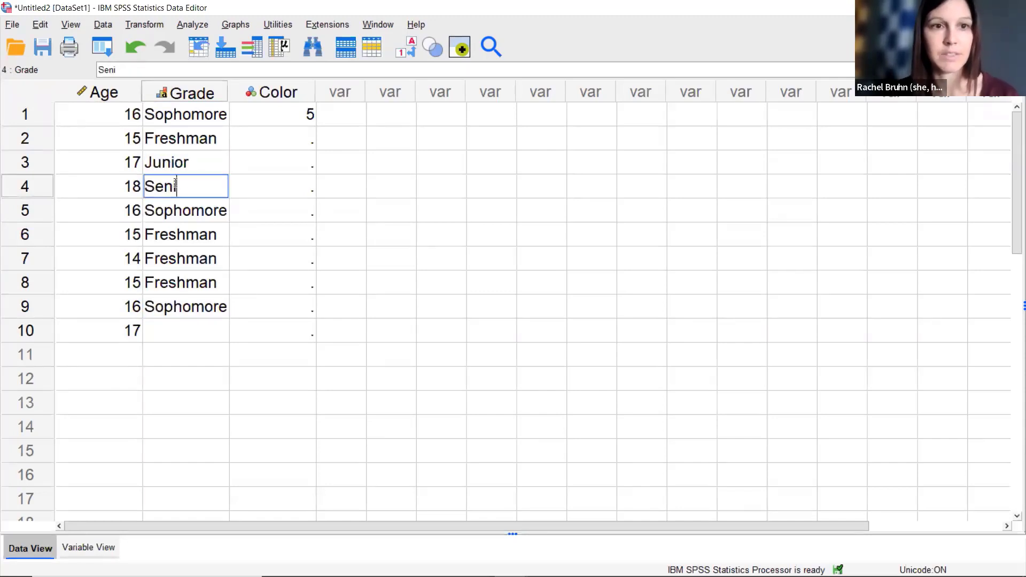
left_click(181, 329)
type("Senior")
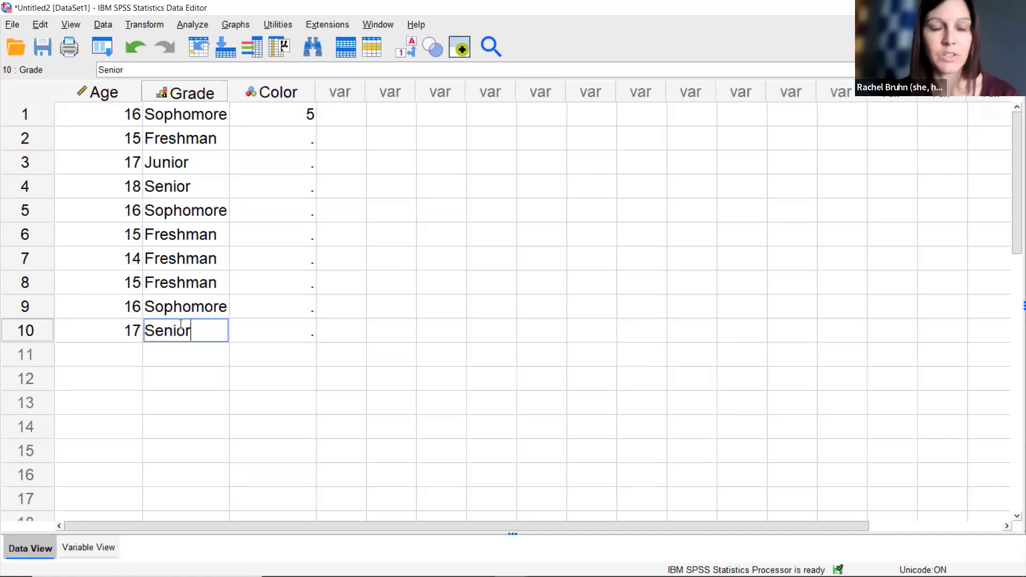
key("Return")
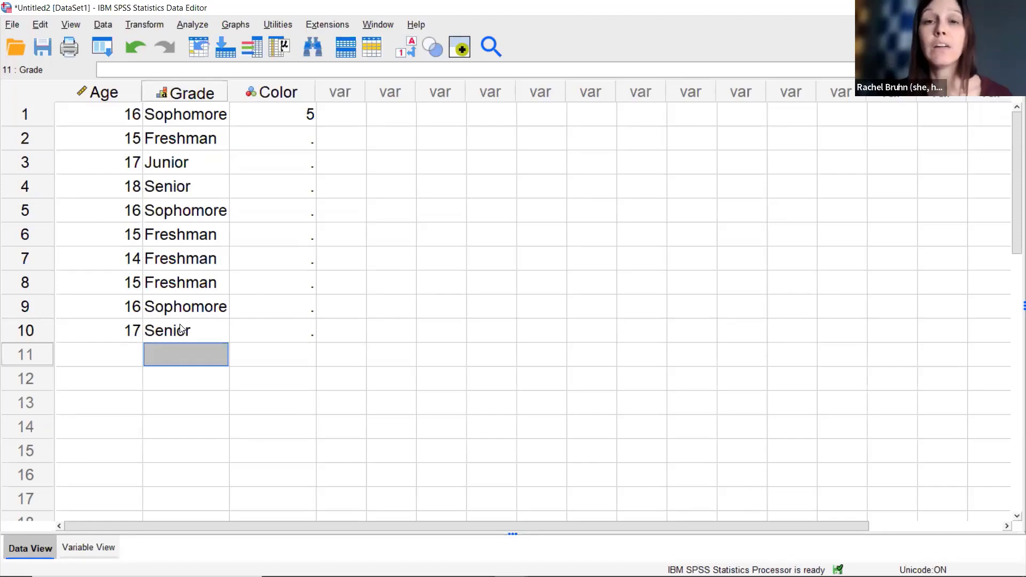
Enter the Color codes 1, 2, 3, 4 and 5 for cases 2 through 6
left_click(183, 122)
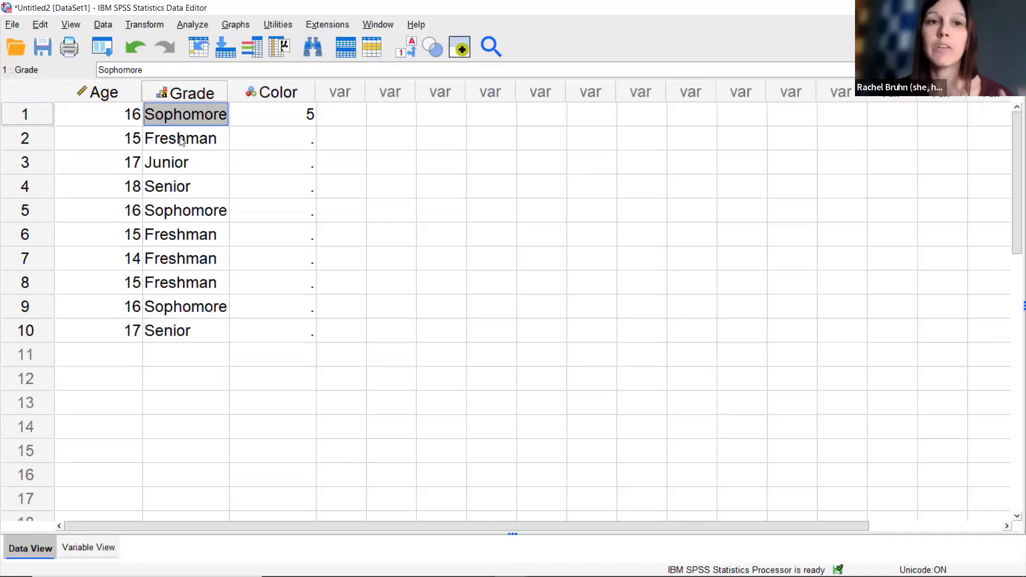
left_click(261, 144)
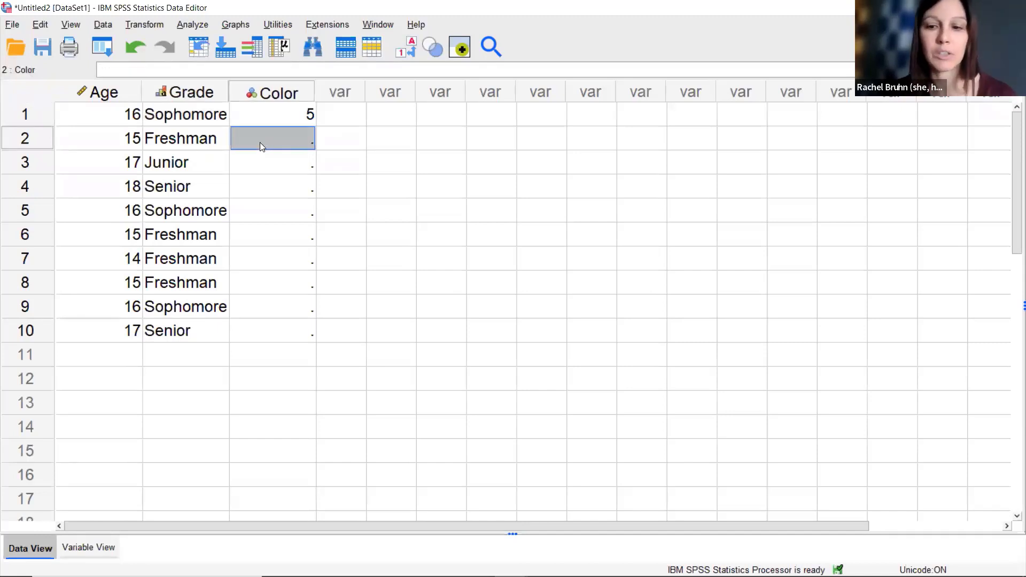
type("1")
key("Return")
type("2")
key("Return")
type("3")
key("Return")
type("4")
key("Return")
type("5")
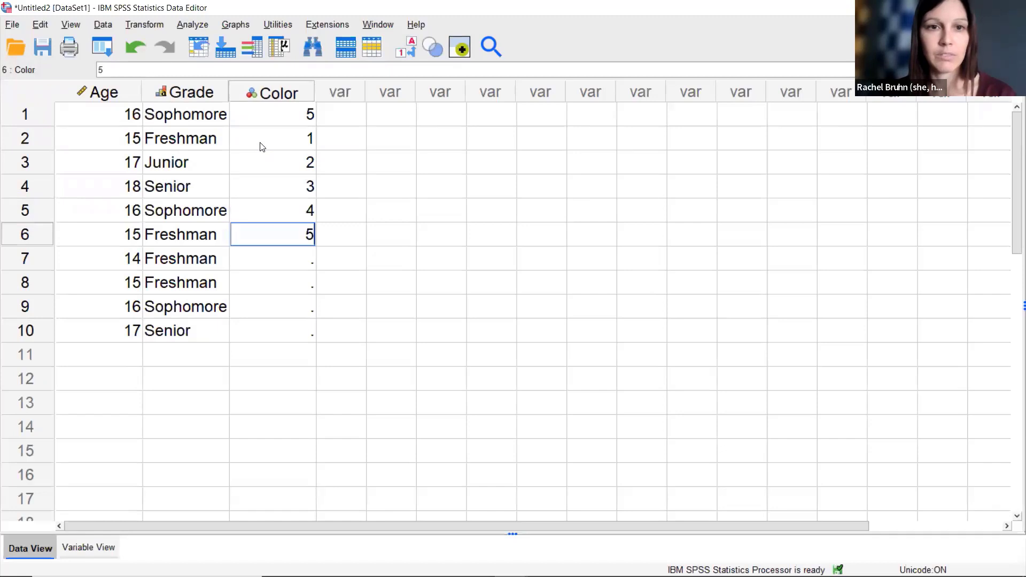
key("Return")
Finish the Color column with the codes 6, 2, 4 and 1 for cases 7 through 10
type("6")
key("Return")
type("2")
key("Return")
type("4")
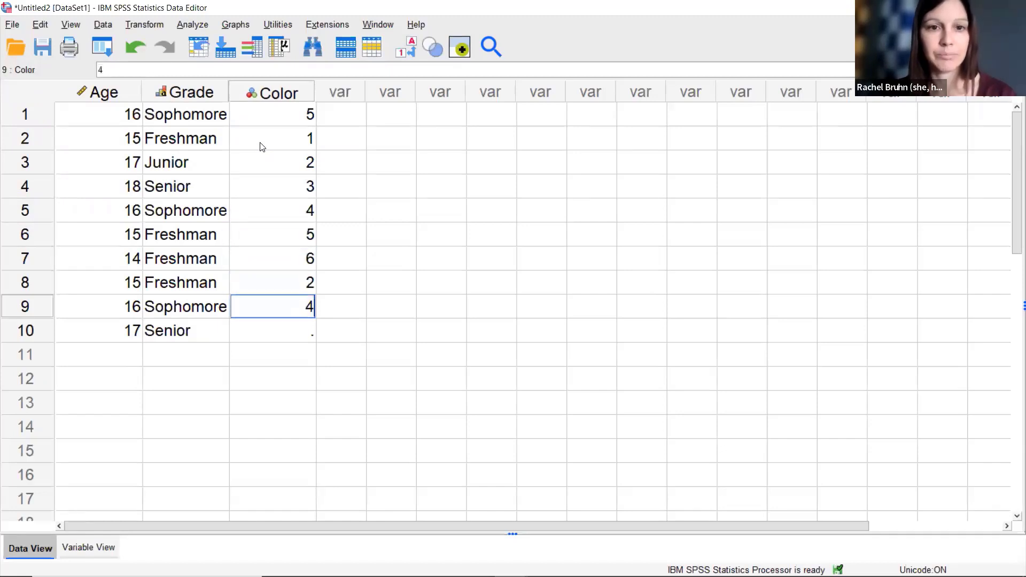
key("Return")
type("1")
left_click(396, 161)
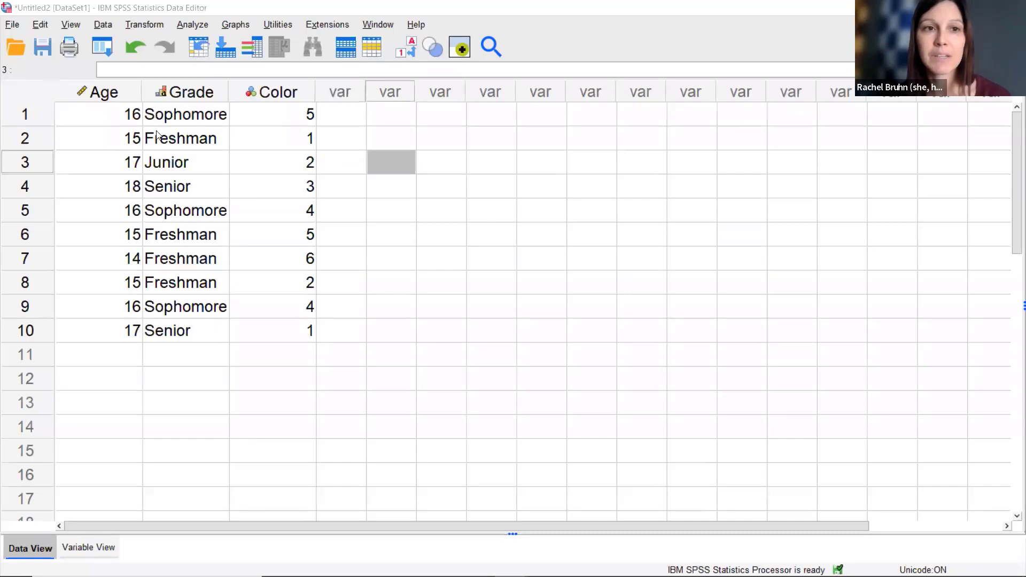
In Variable View, set the alignment of the Age, Grade and Color variables to Center
left_click(102, 549)
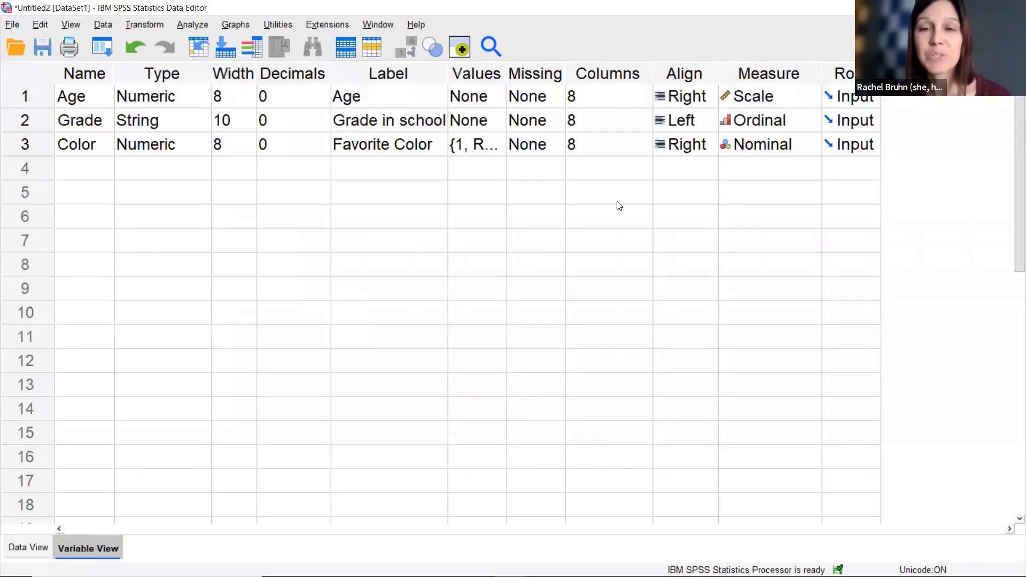
left_click(680, 100)
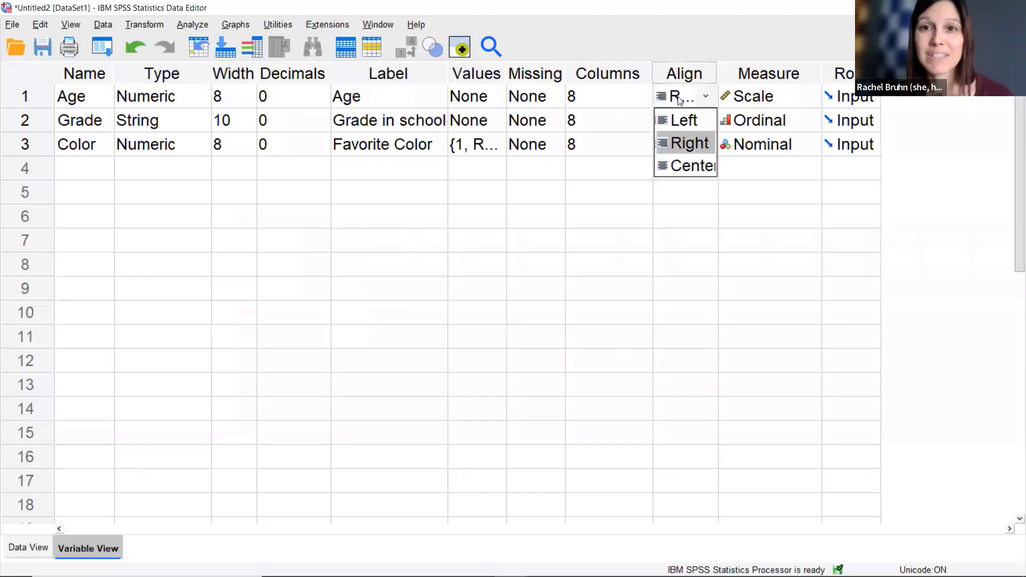
left_click(681, 163)
left_click(681, 126)
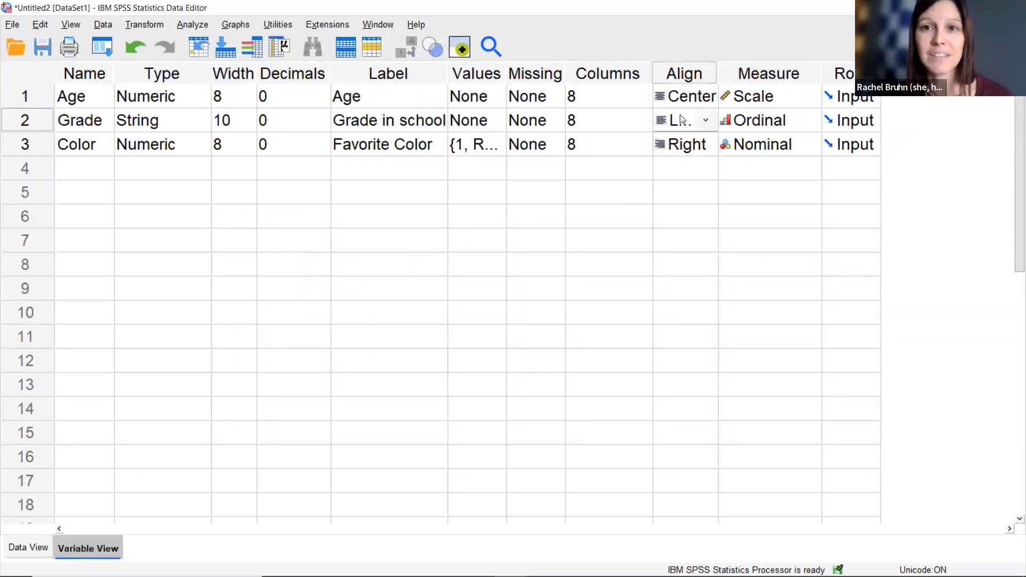
left_click(683, 120)
left_click(679, 188)
left_click(699, 147)
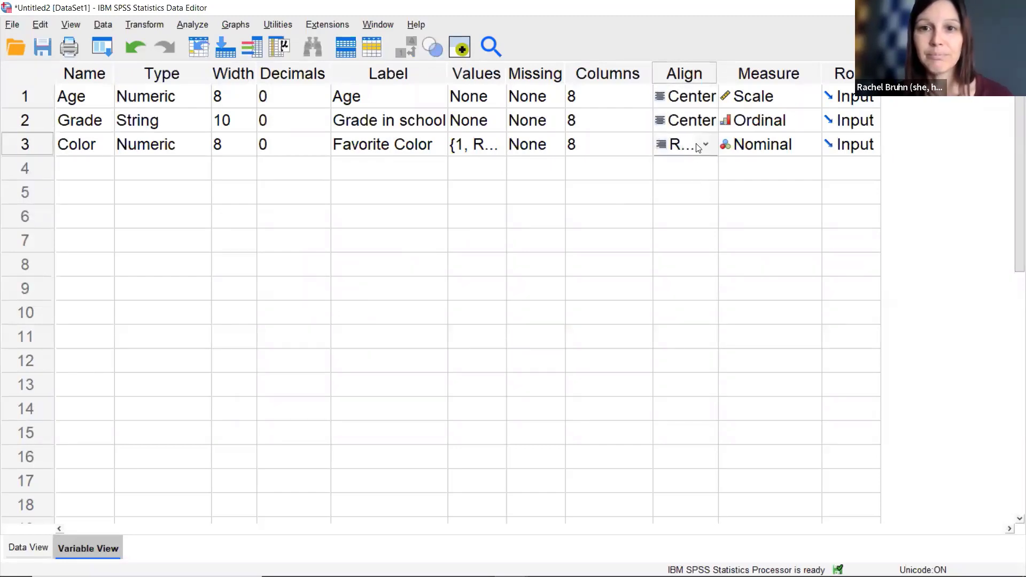
left_click(699, 145)
left_click(687, 211)
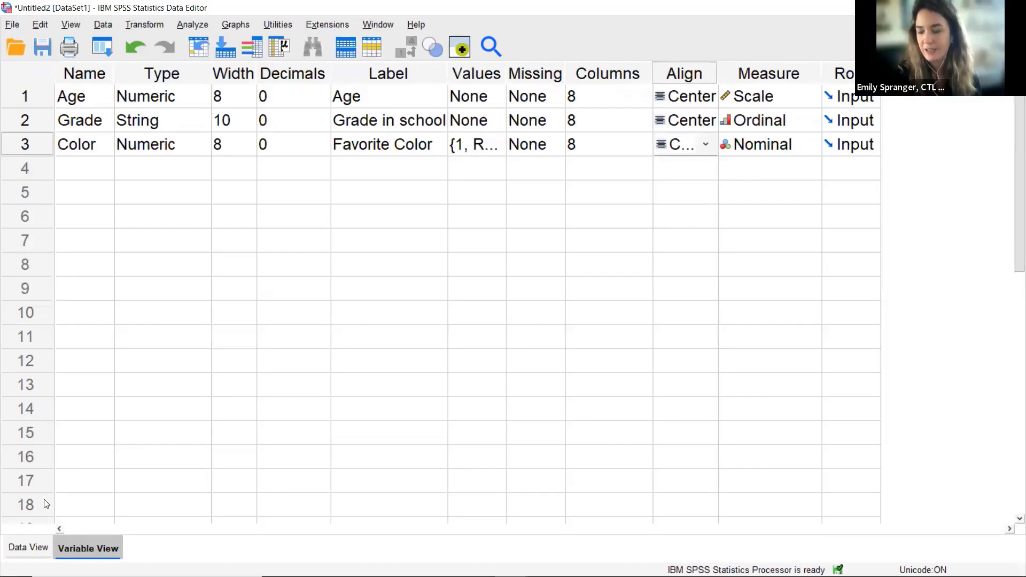
Return to Data View to check the column alignment, and select the first case's empty cell beside Color
left_click(31, 543)
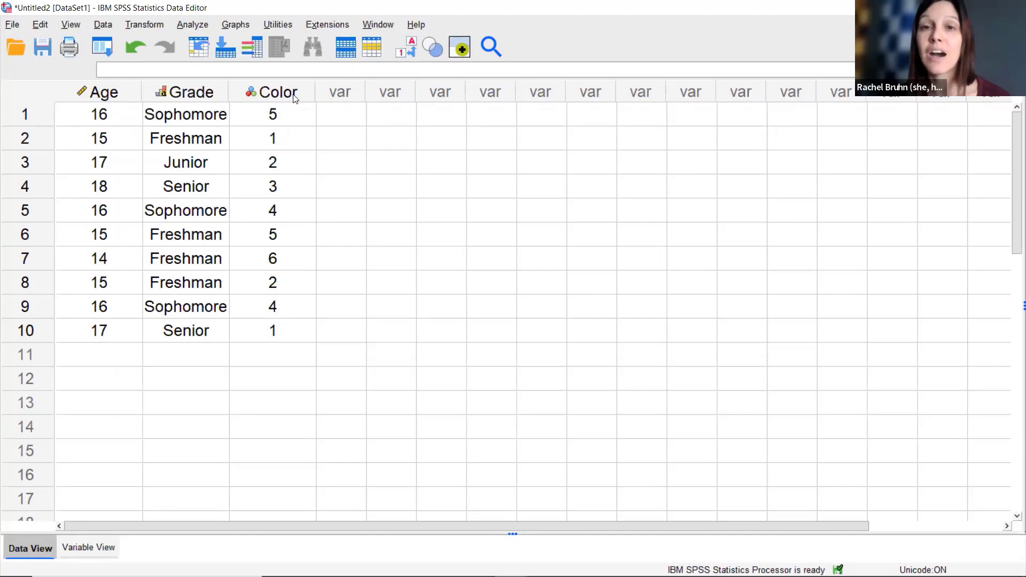
mouse_move(294, 98)
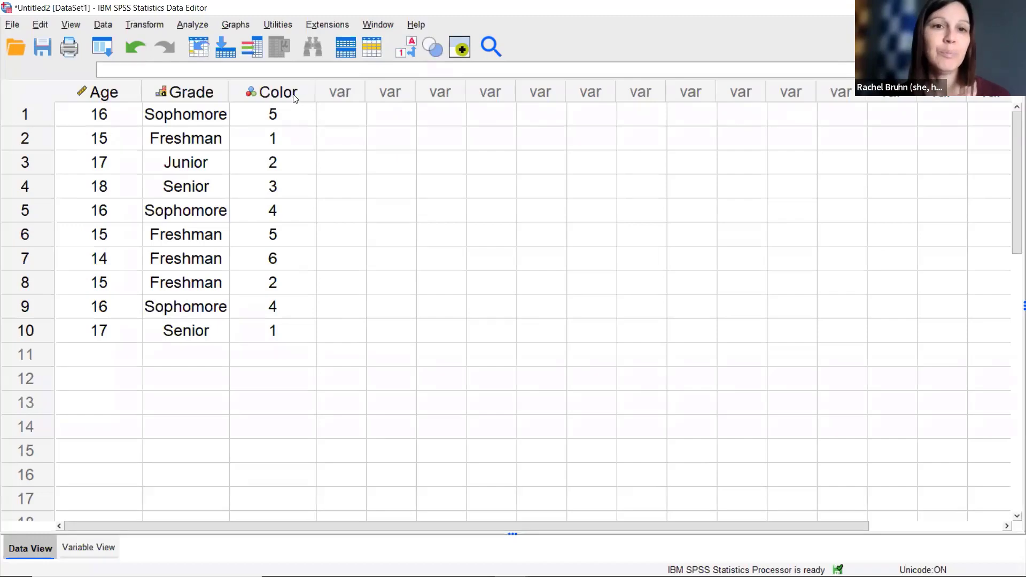
left_click(356, 117)
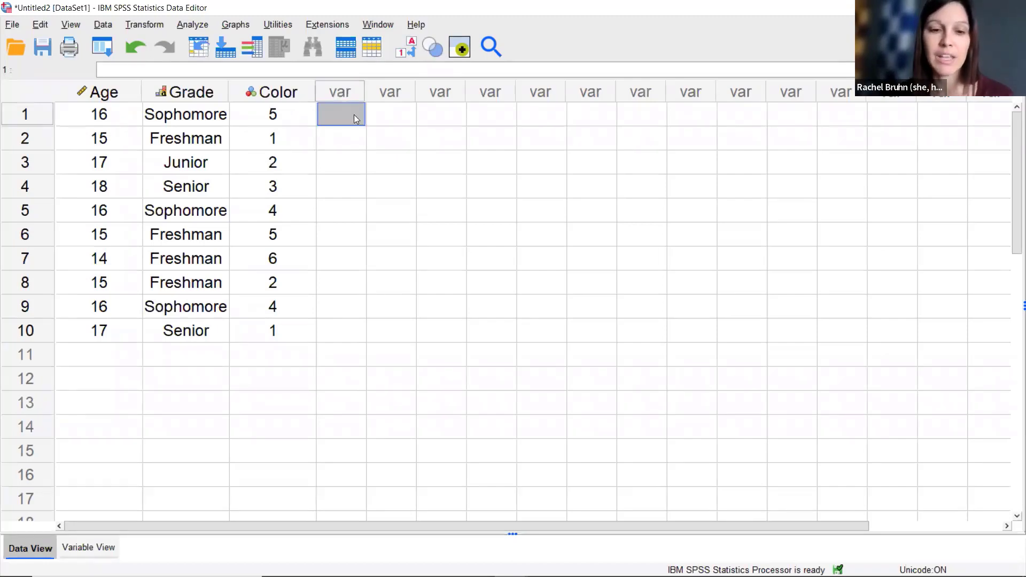
Enter the value 1 for the first case in the empty column beside Color
type("1")
key("Return")
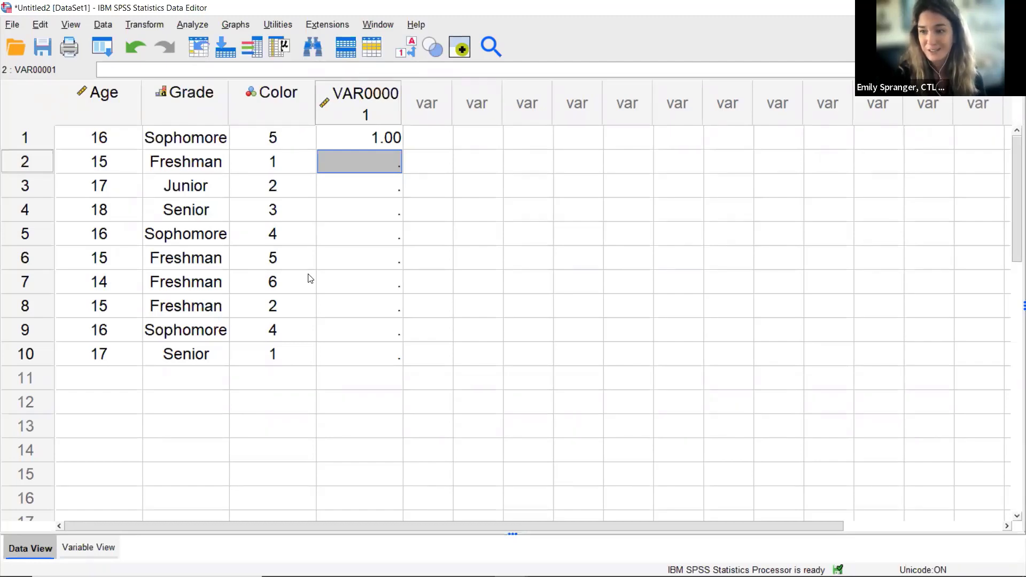
Open the file selection for importing Excel data, and close it without choosing a file
mouse_move(445, 564)
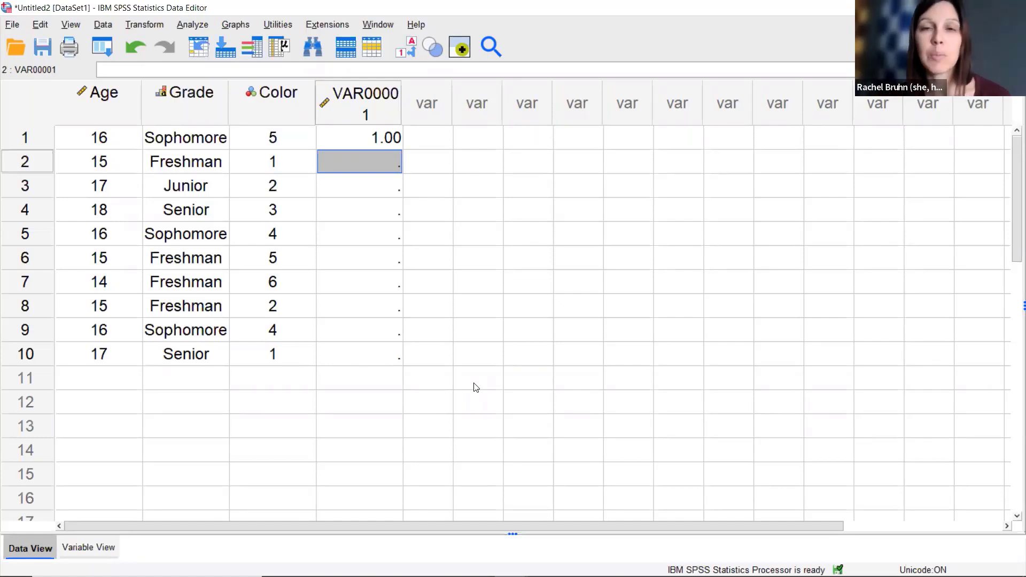
mouse_move(311, 565)
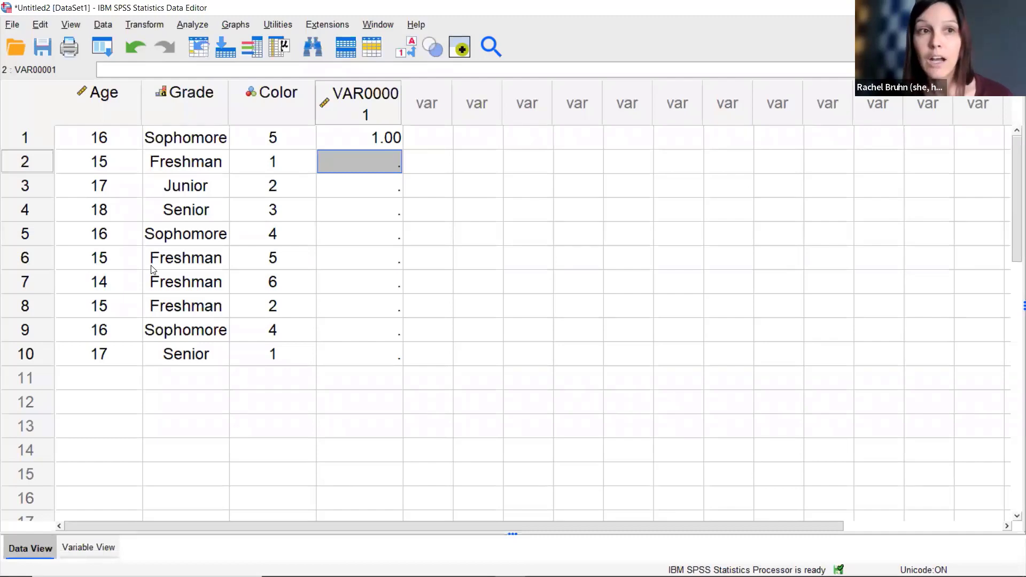
left_click(24, 25)
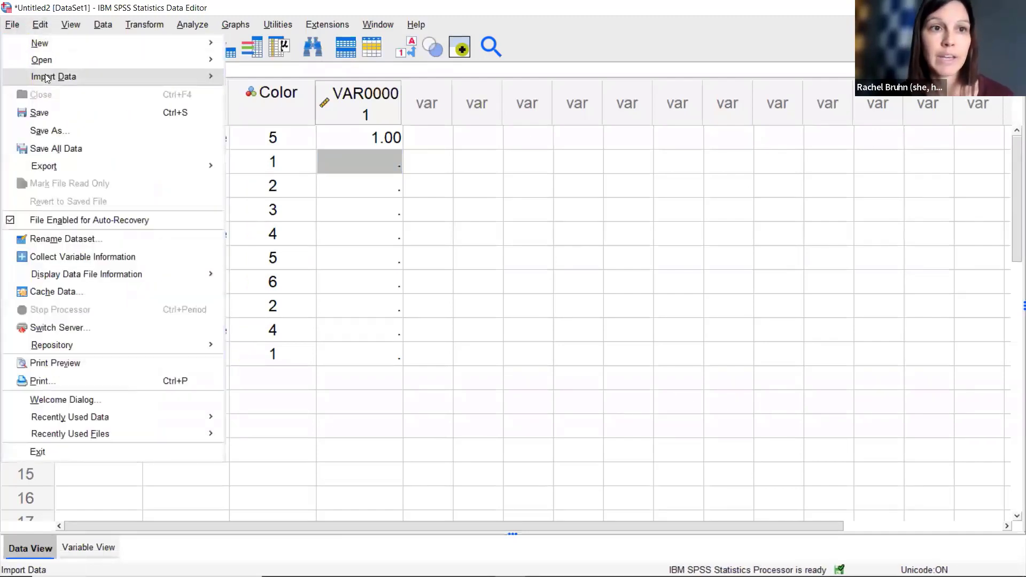
mouse_move(46, 76)
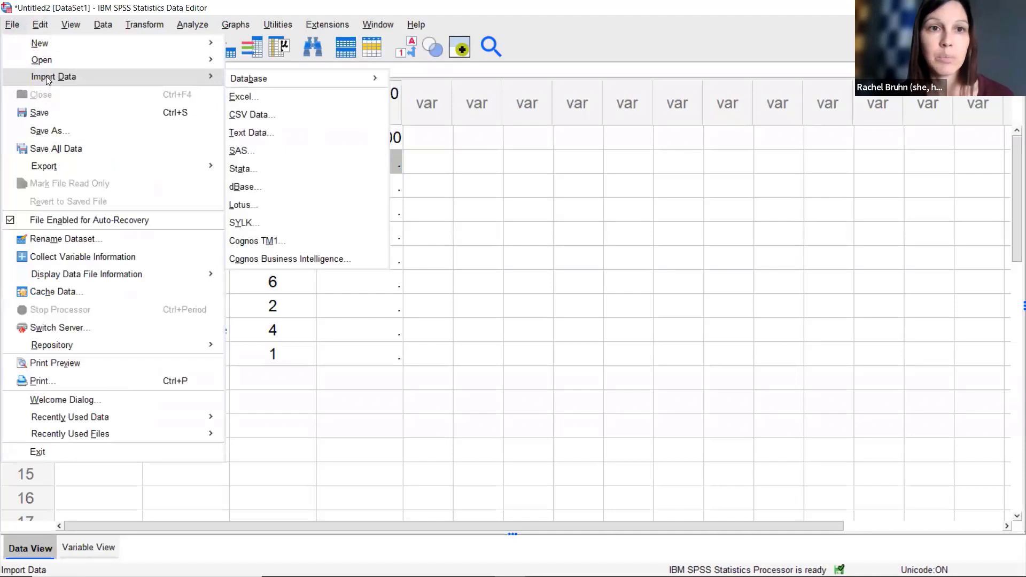
left_click(246, 99)
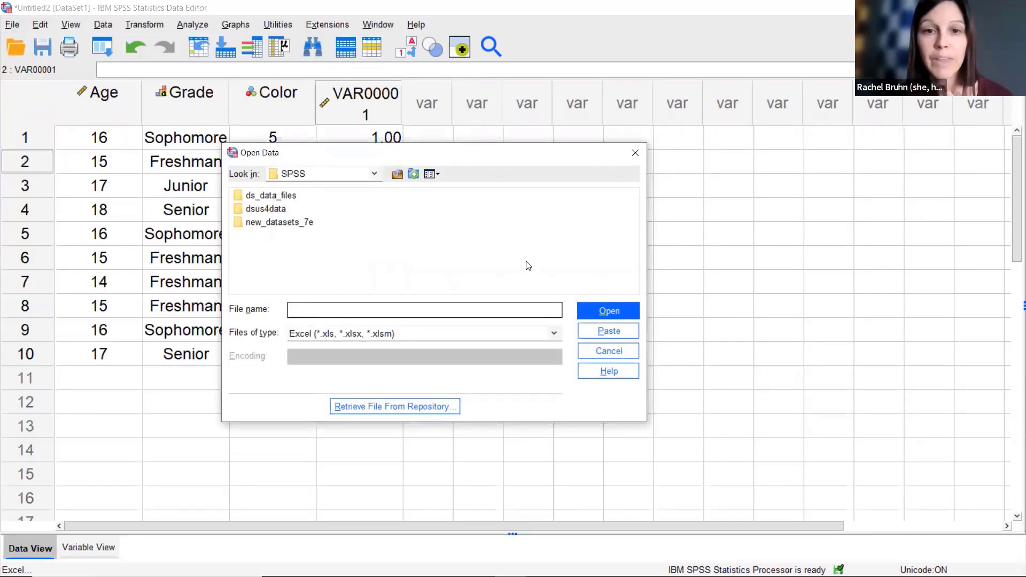
left_click(636, 154)
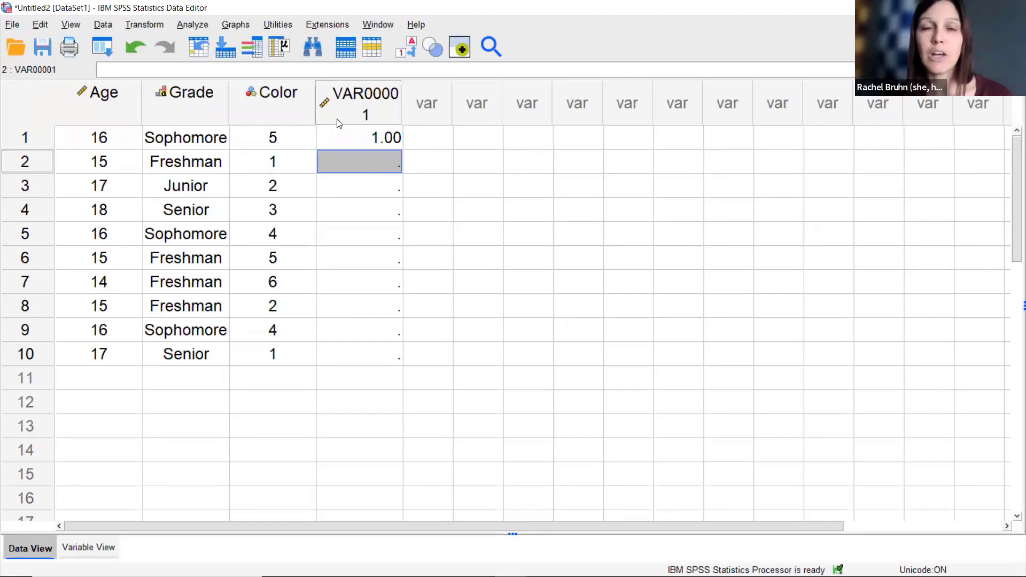
Launch Excel and create a blank workbook
mouse_move(513, 576)
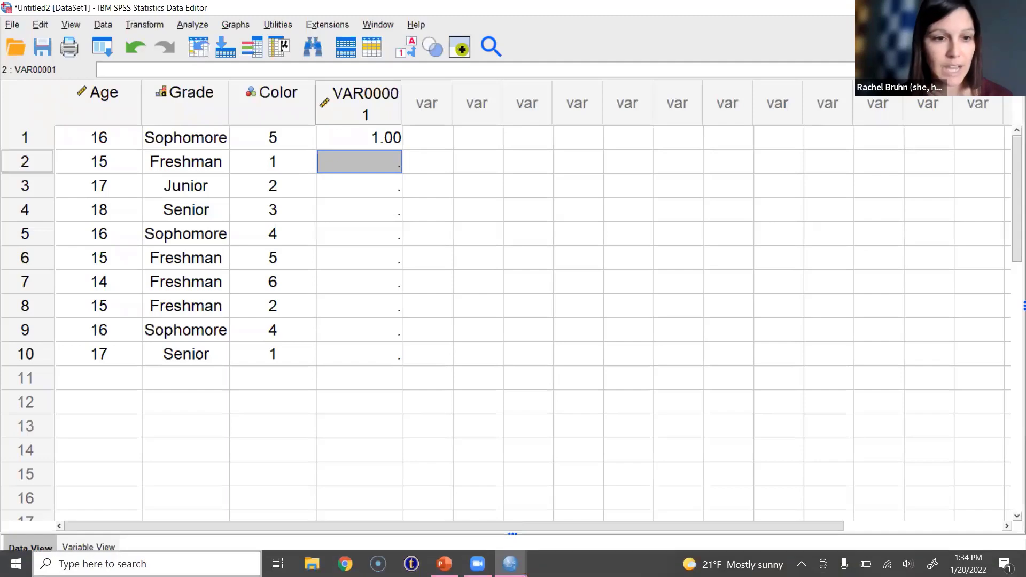
left_click(16, 564)
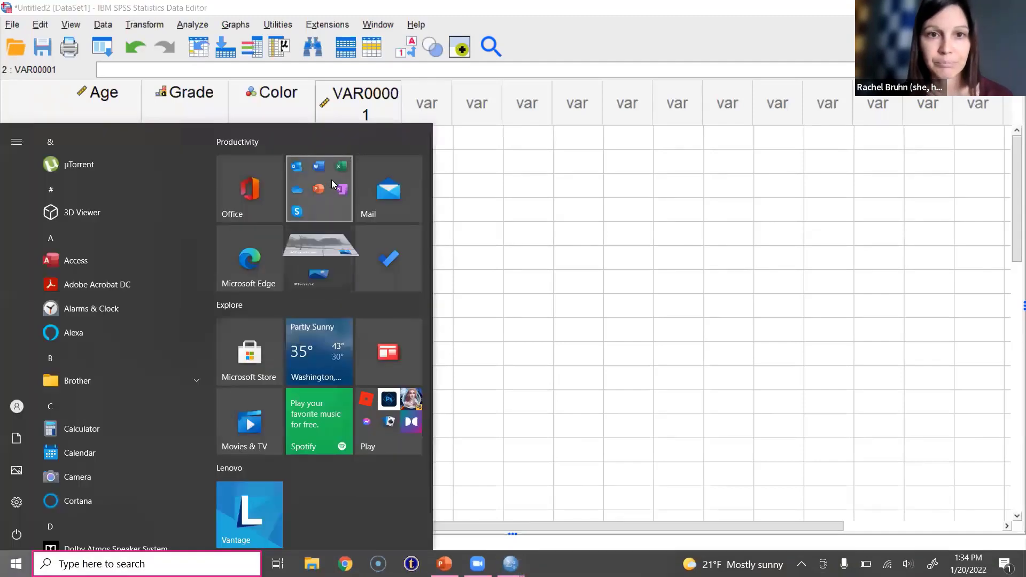
left_click(331, 179)
left_click(412, 303)
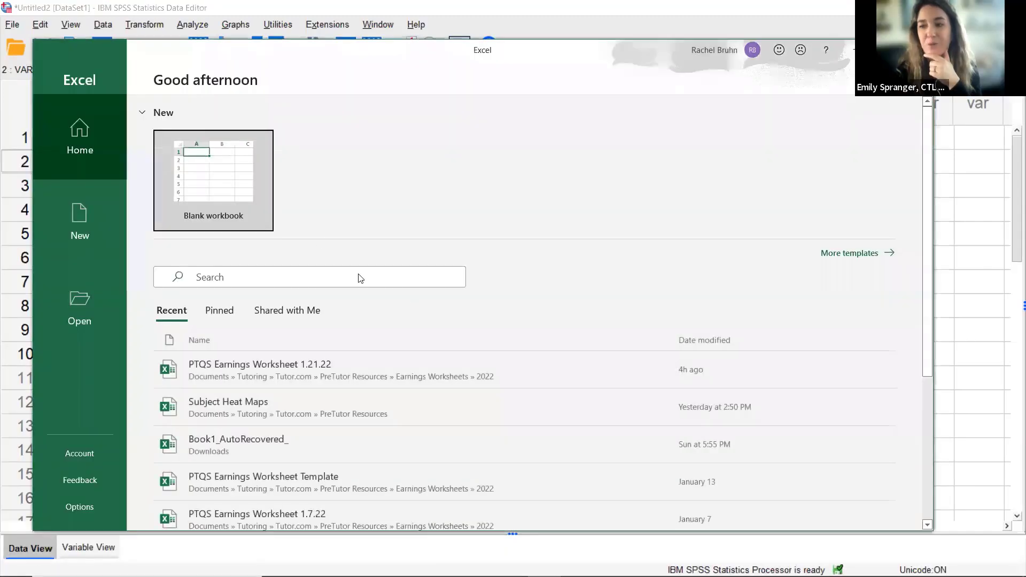
left_click(160, 211)
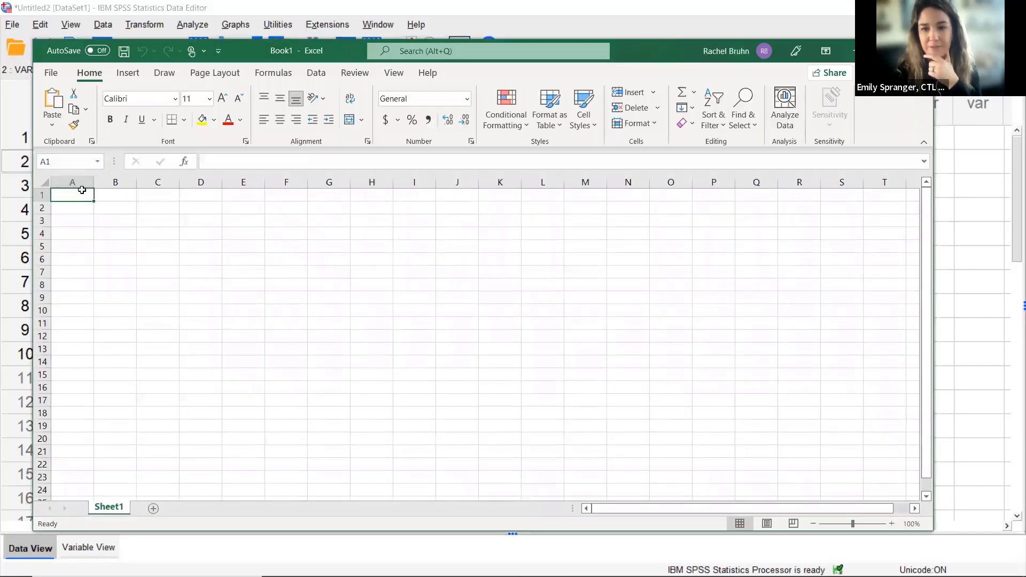
Enter the headers Color in A1 and Age in B1, and select cells A2 through A13
type("Color")
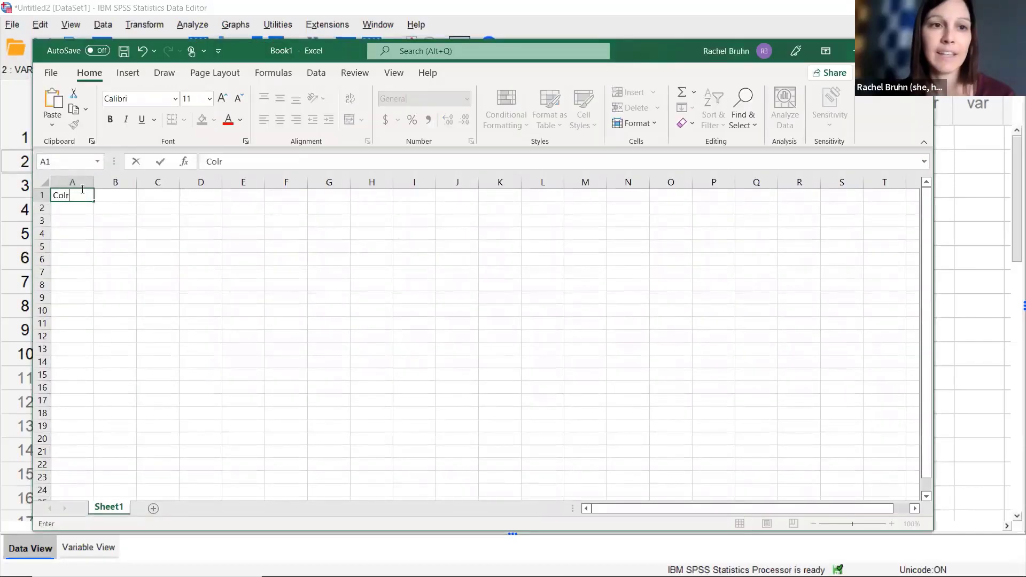
left_click(112, 195)
type("Age")
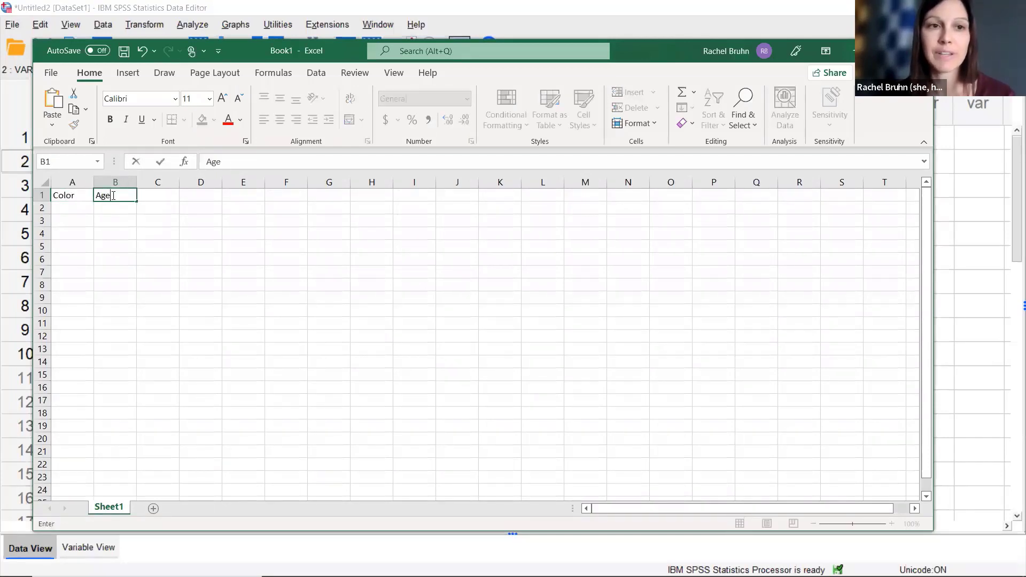
left_click(146, 195)
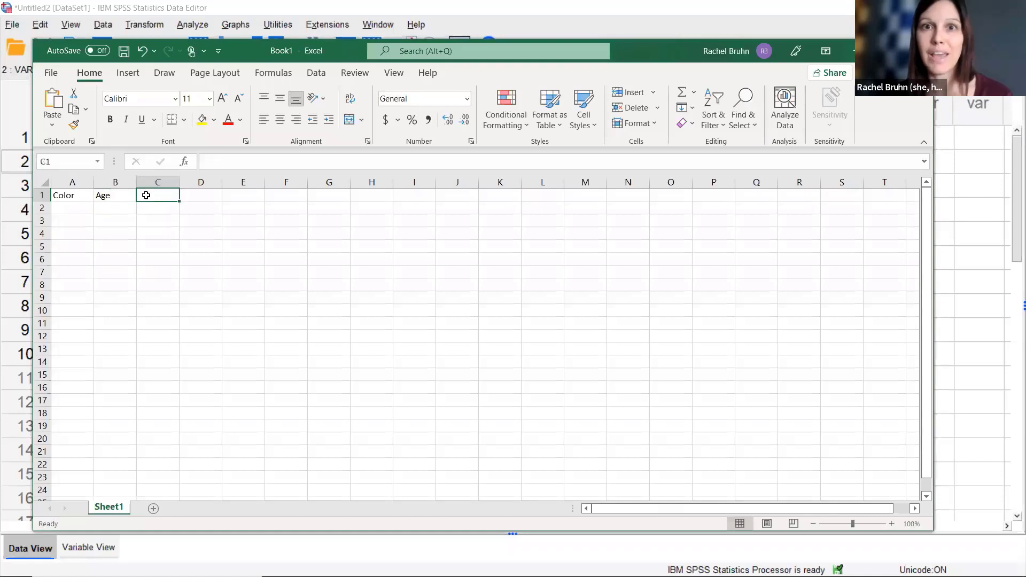
left_click(76, 196)
left_click_drag(75, 209, 69, 345)
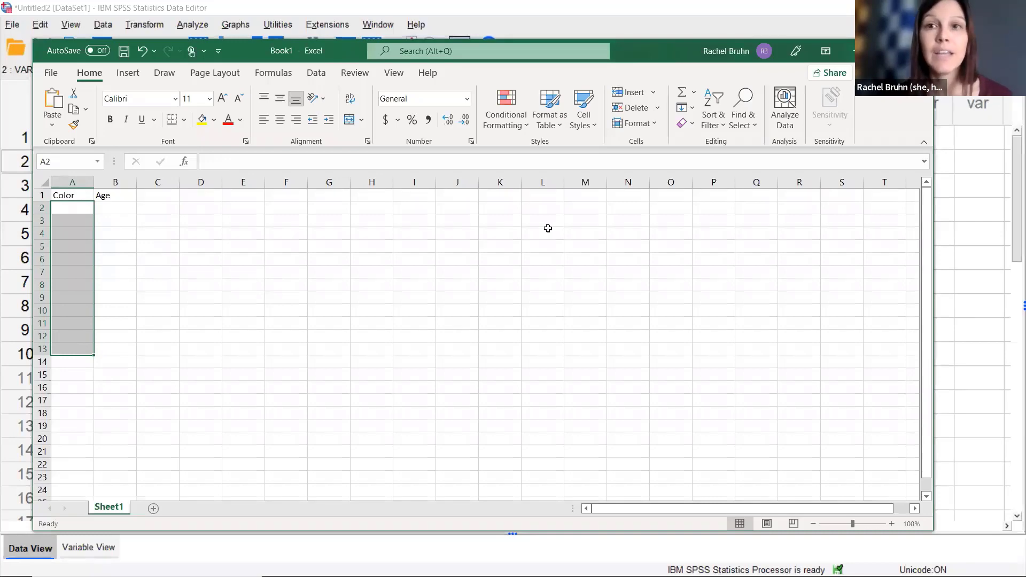
Switch to the Data Editor and back to the Excel workbook, and replace the header in A1 with Animal
left_click(850, 54)
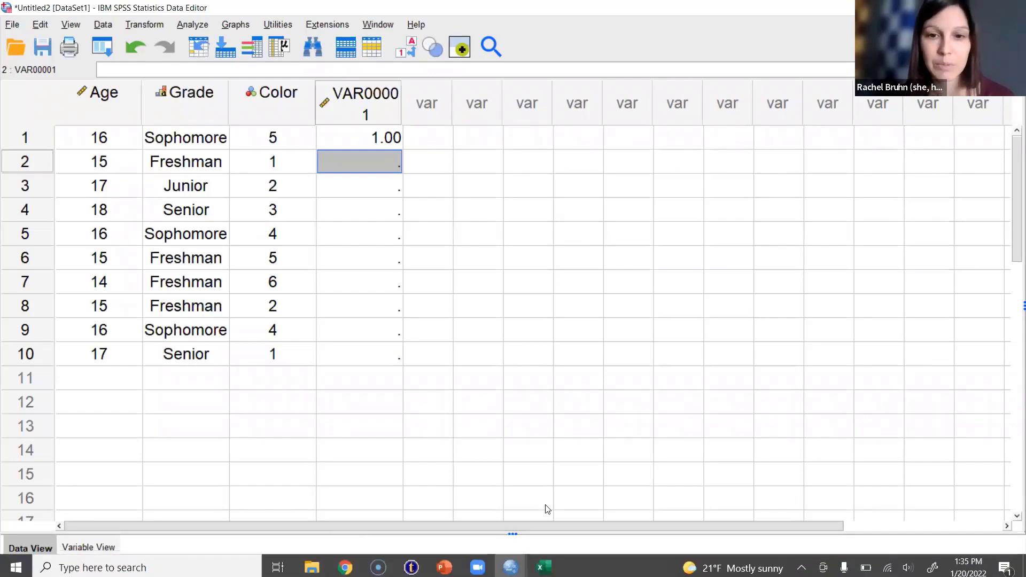
left_click(543, 573)
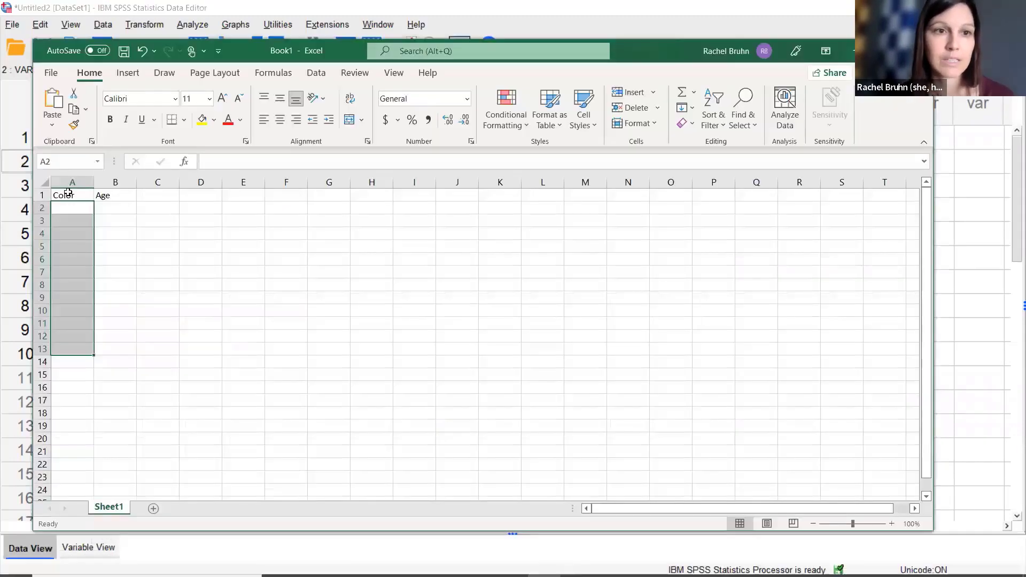
left_click(70, 196)
type("Animal")
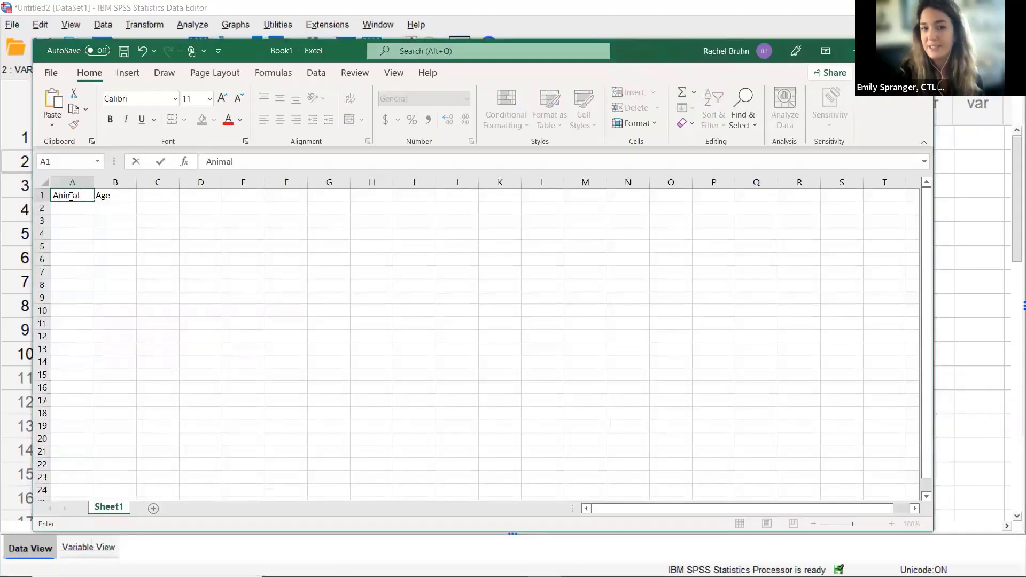
key("Return")
List Cat, Dog, Hamster, Horse and Rabbit in cells A2 through A6
type("Cat")
key("Return")
type("Dog")
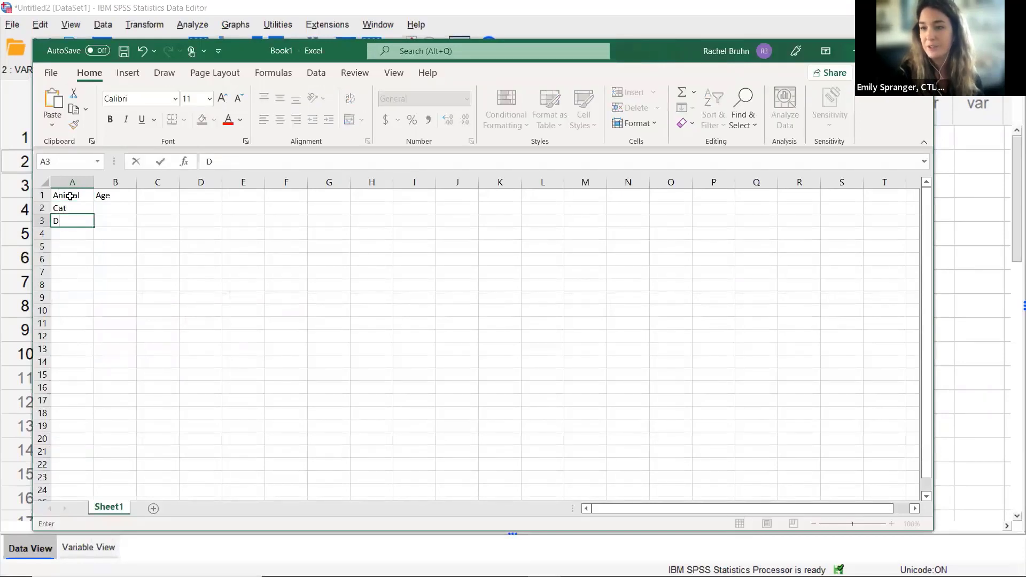
key("Return")
type("Hamster")
key("Return")
type("Horse")
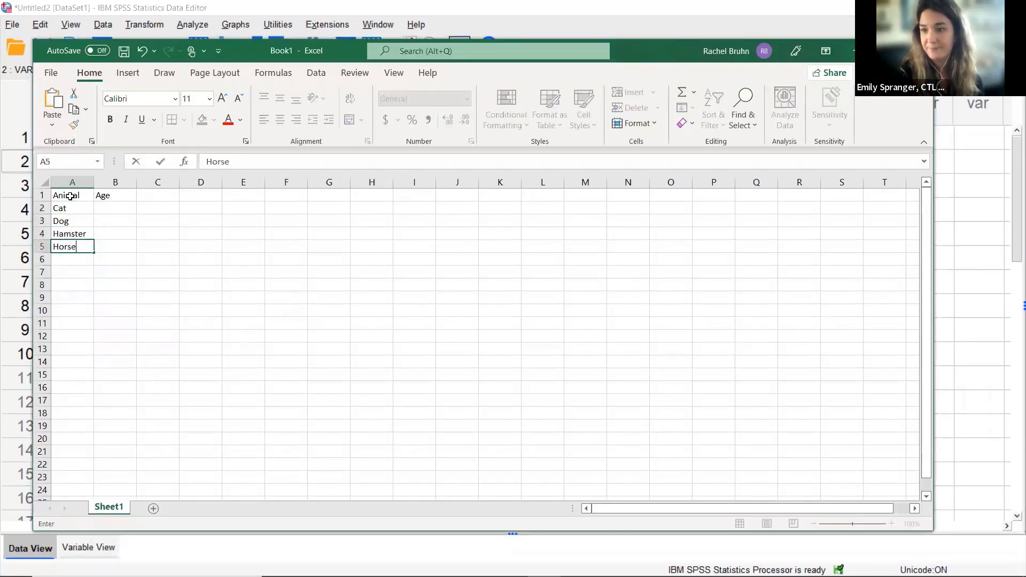
key("Return")
type("Rabbit")
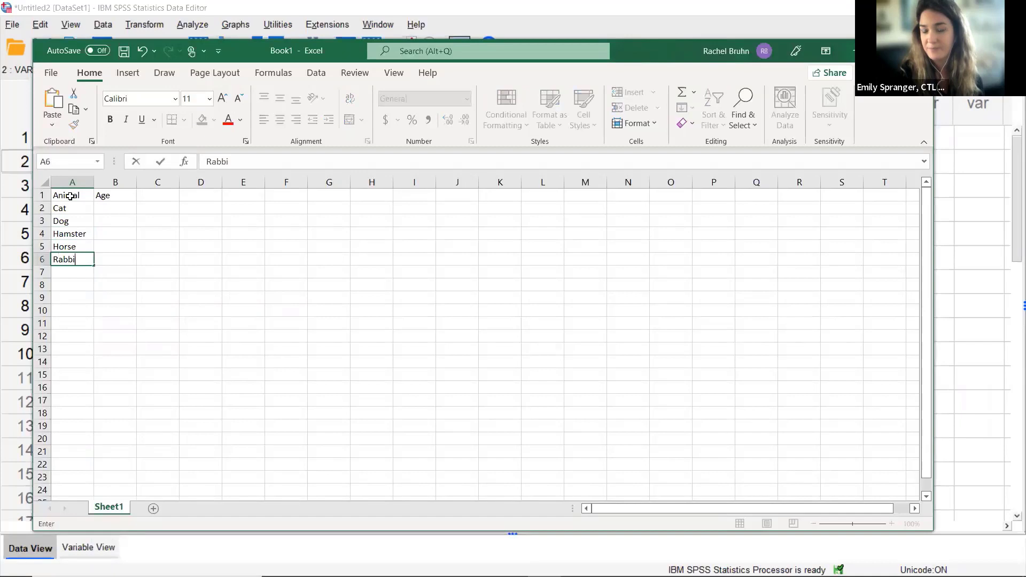
key("Return")
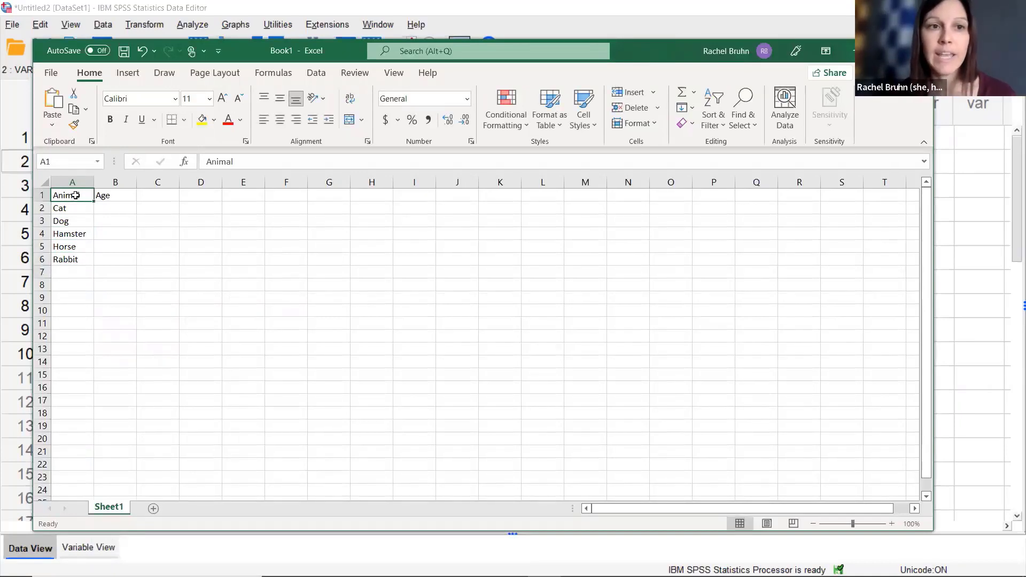
Make the Animal header bold and copy the five animal names in A2 through A6
left_click(76, 196)
key("ctrl+b")
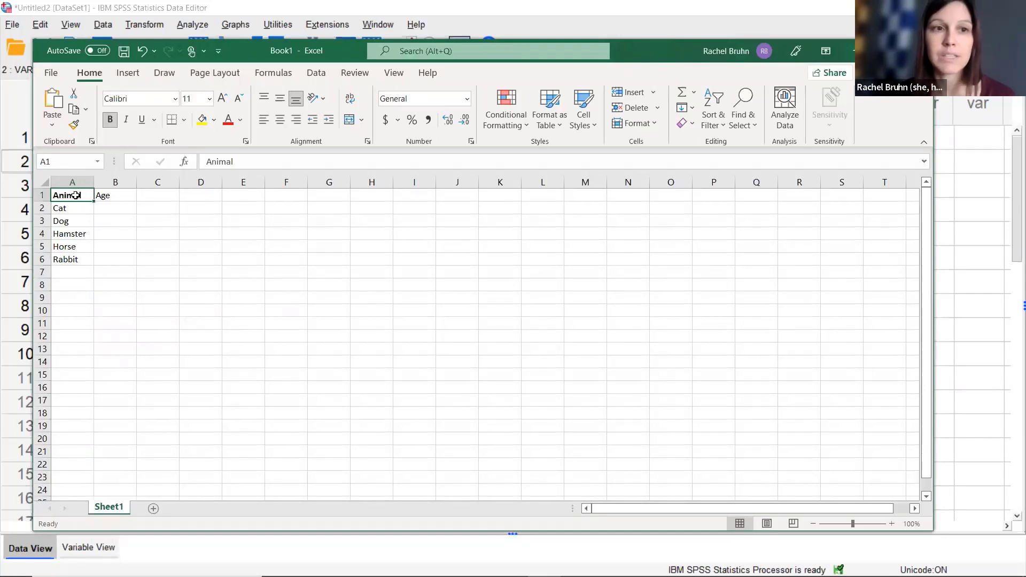
left_click(90, 231)
left_click_drag(80, 209, 74, 257)
key("ctrl+c")
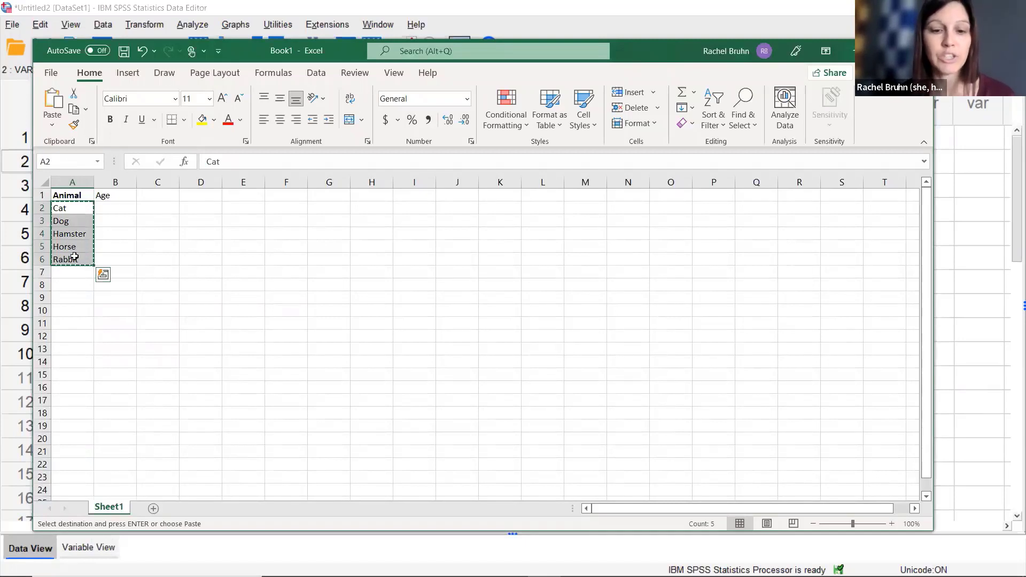
right_click(76, 260)
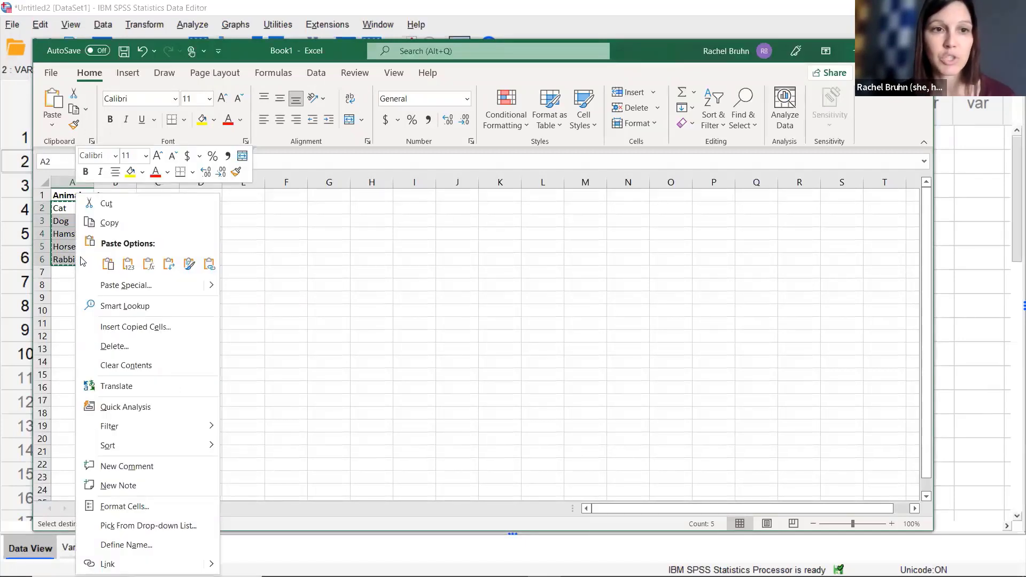
left_click(110, 222)
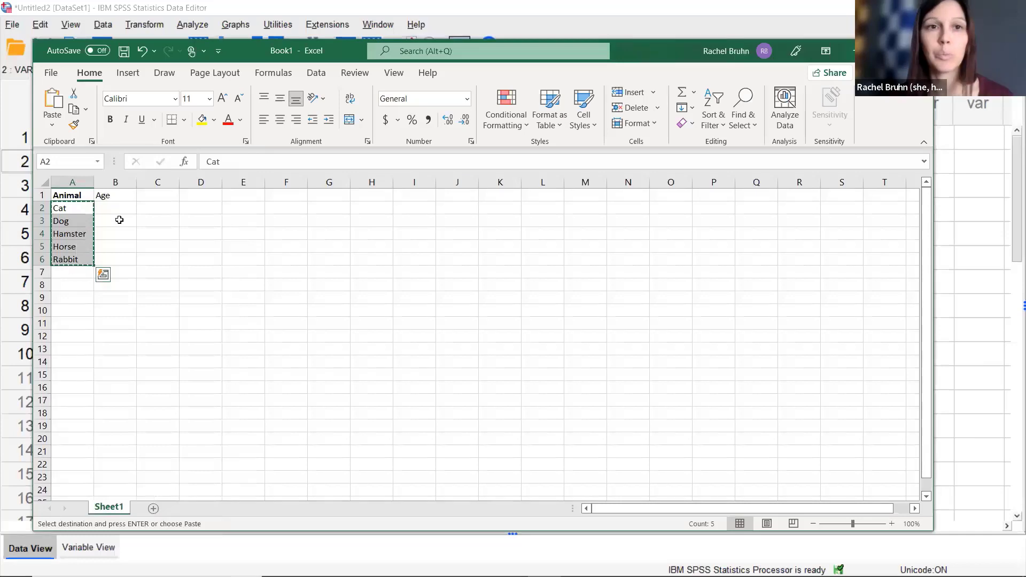
Switch to the SPSS Data Editor and paste the animal names into the next empty column, starting at case 1
key("alt+Tab")
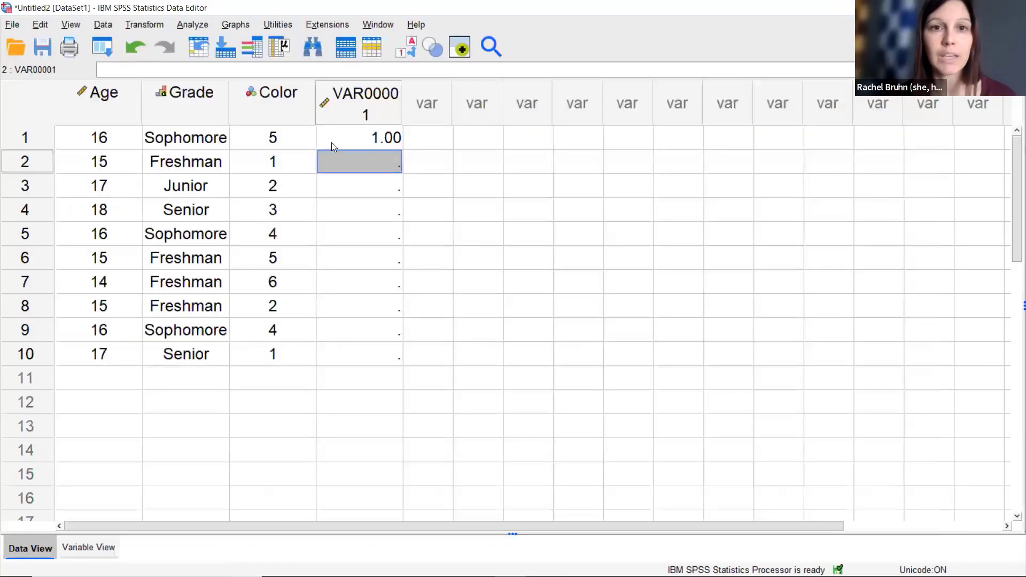
left_click(416, 135)
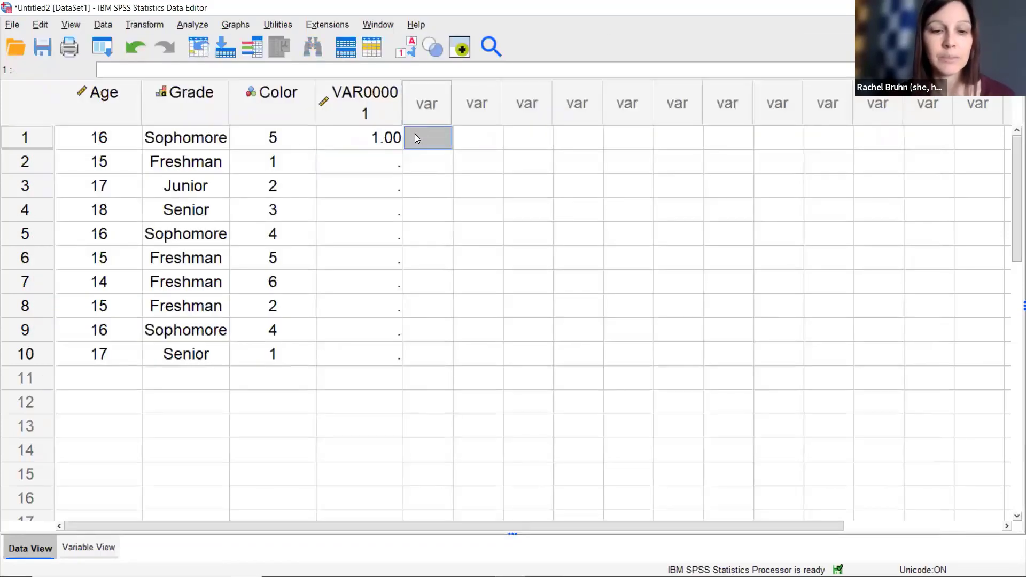
key("ctrl+v")
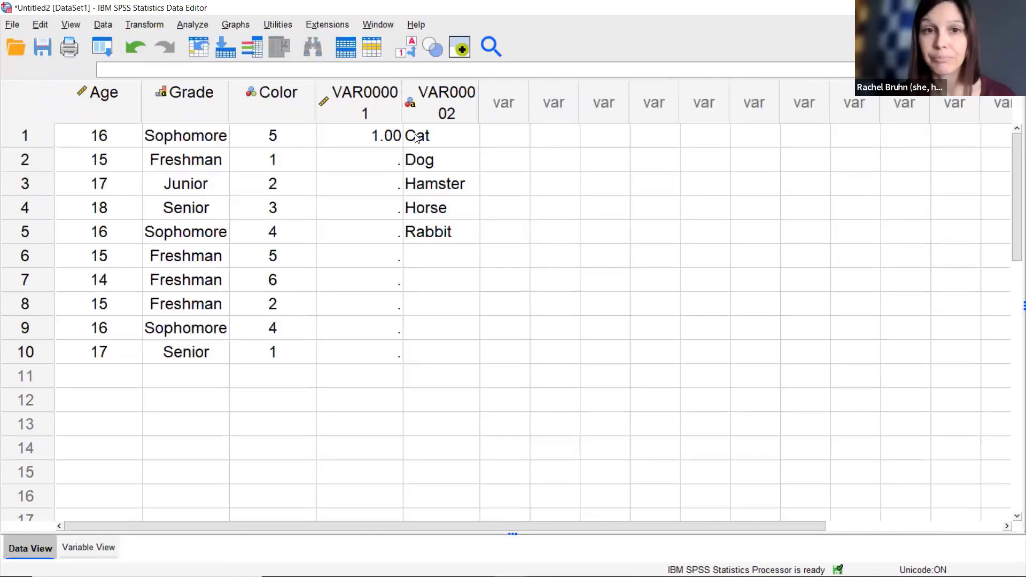
right_click(443, 141)
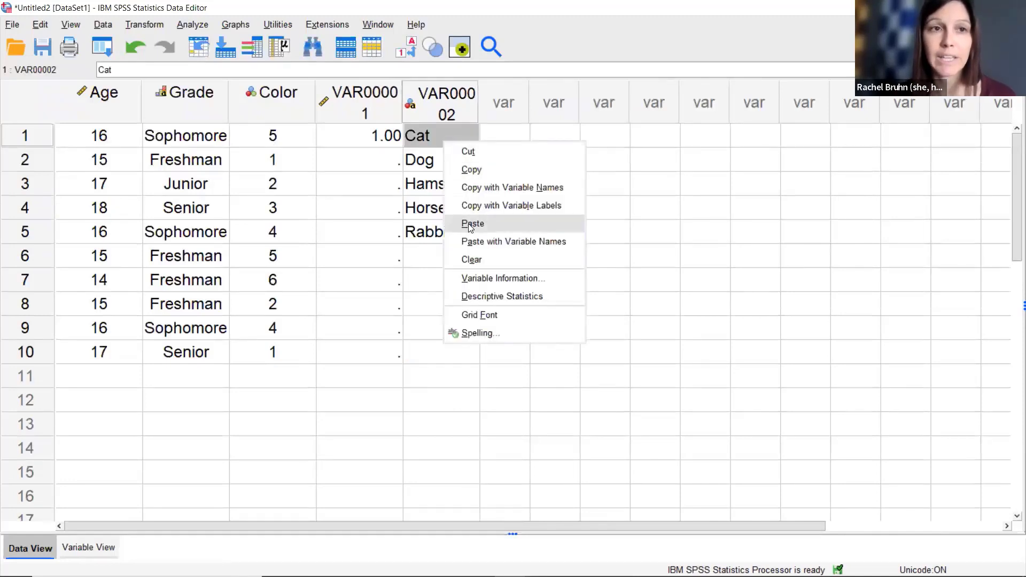
left_click(36, 25)
left_click(463, 136)
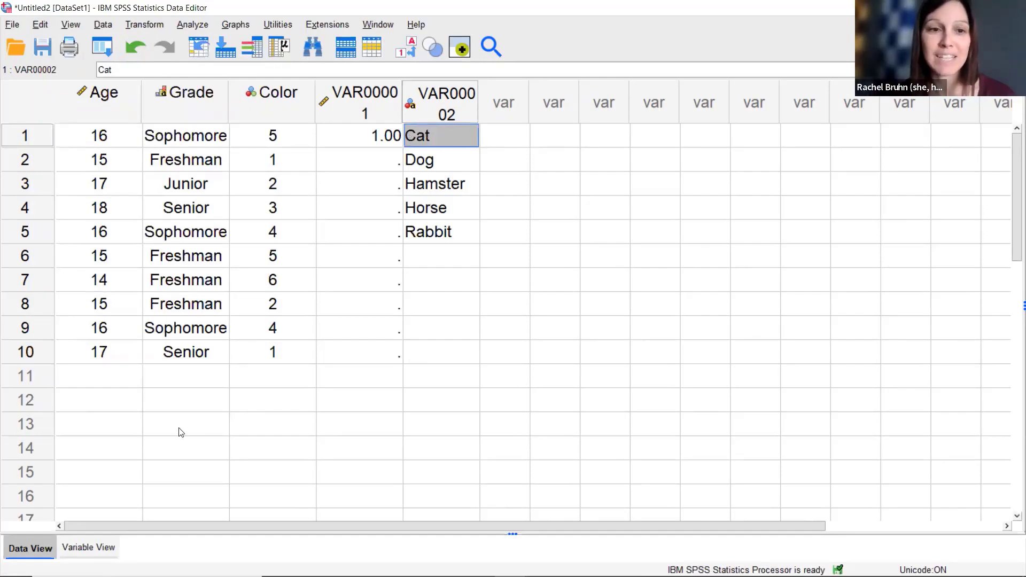
In Variable View, rename the fifth variable, which holds the pasted names, as Animal
left_click(88, 548)
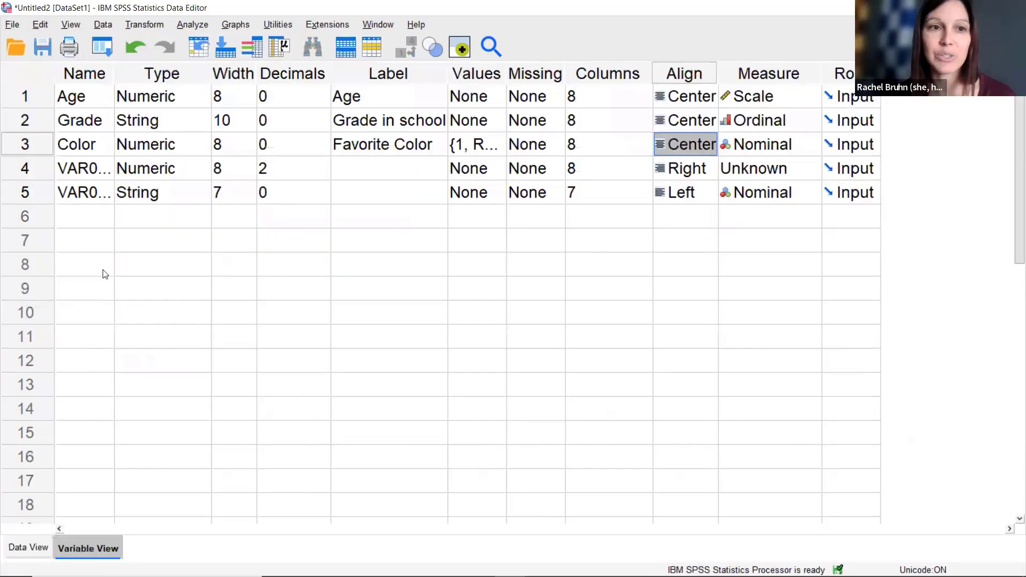
left_click(82, 196)
left_click(82, 196)
double_click(82, 196)
type("S")
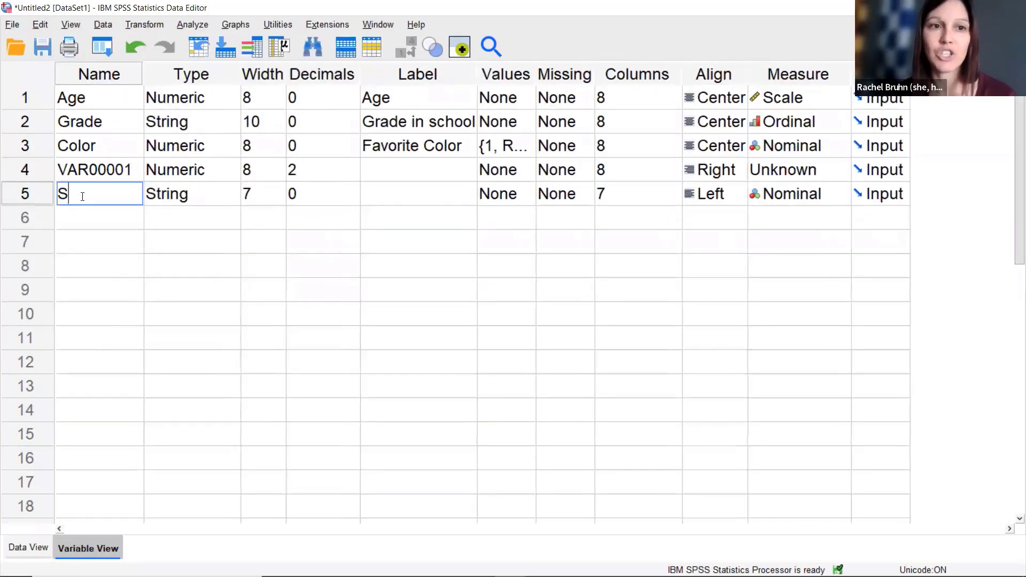
key("BackSpace")
type("Animal")
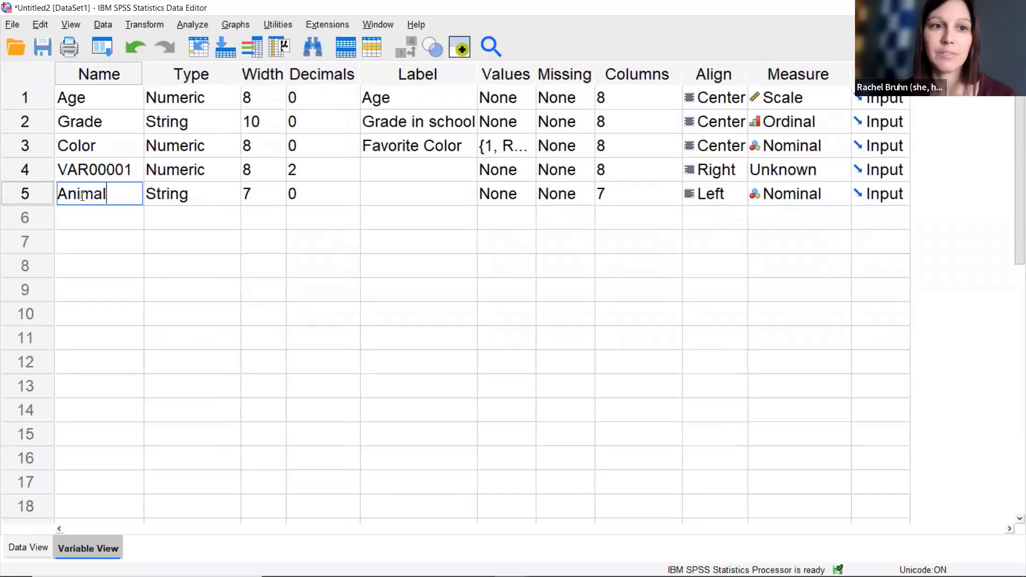
Label the Animal variable Favorite Animal, and return to Data View
left_click(407, 194)
type("F")
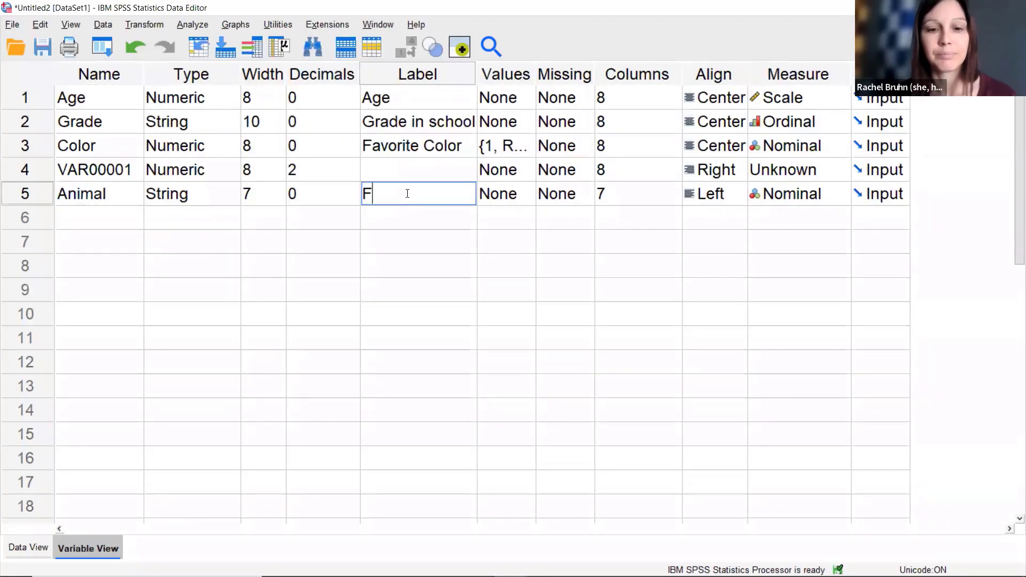
type("avorite Anim")
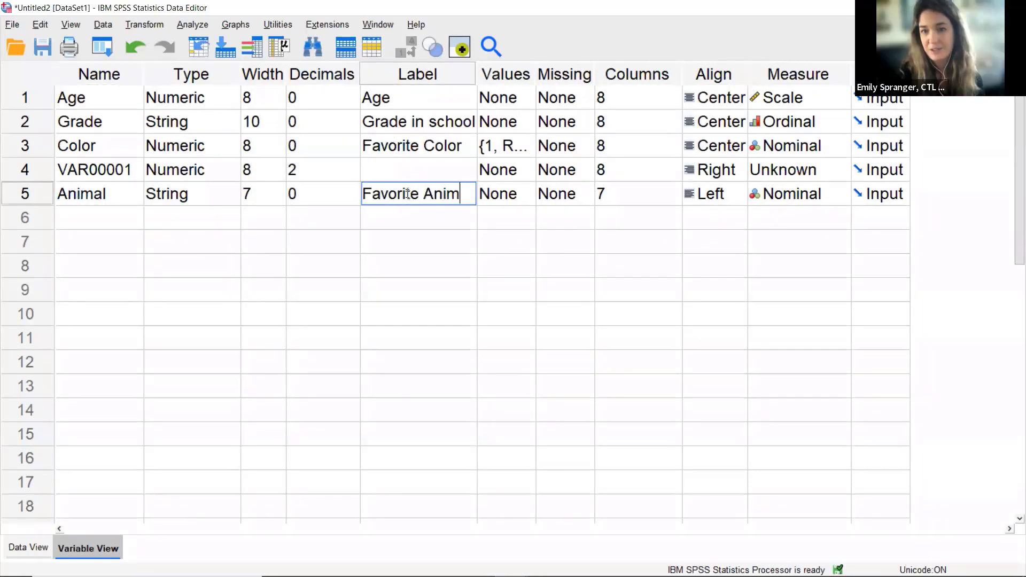
type("al")
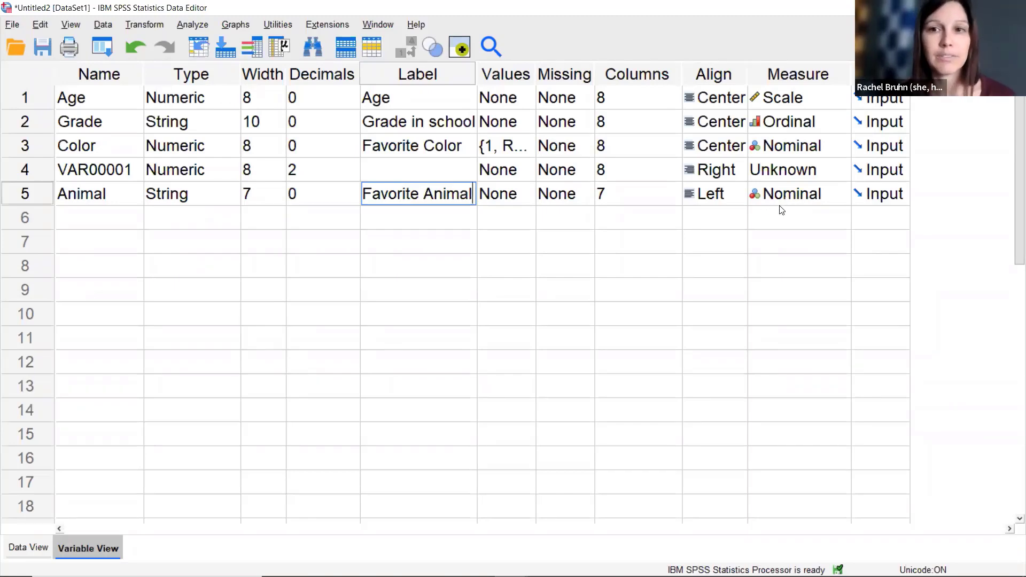
left_click(33, 545)
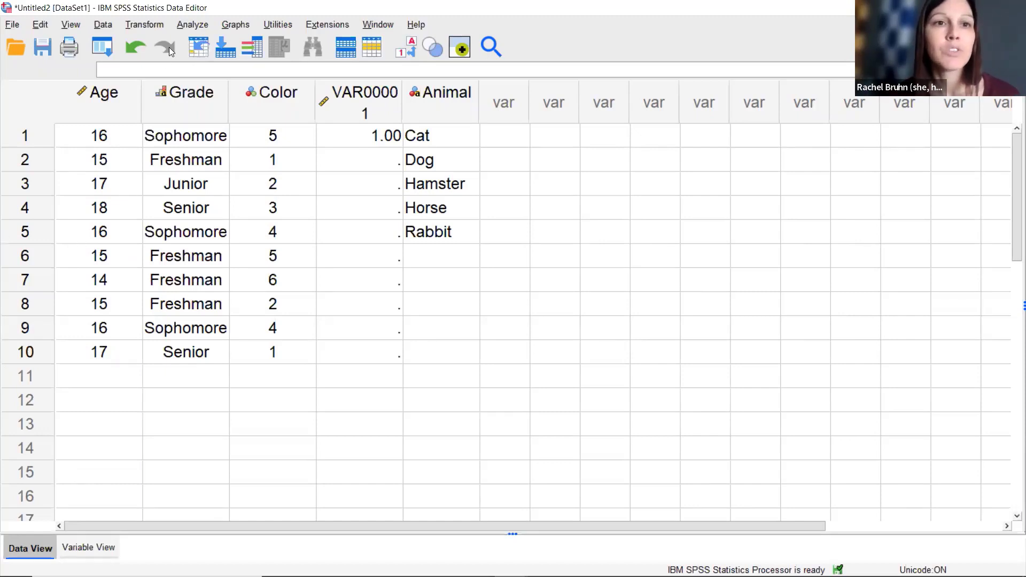
Start a Frequencies analysis from Descriptive Statistics, widen its dialog so the variable names fit, and add Age as the variable to analyze
left_click(193, 25)
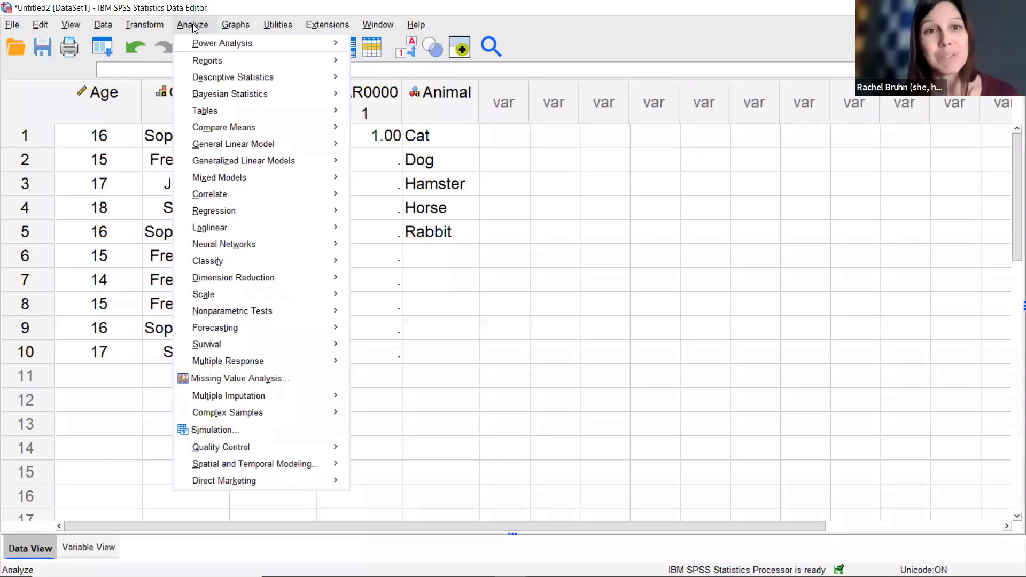
mouse_move(208, 77)
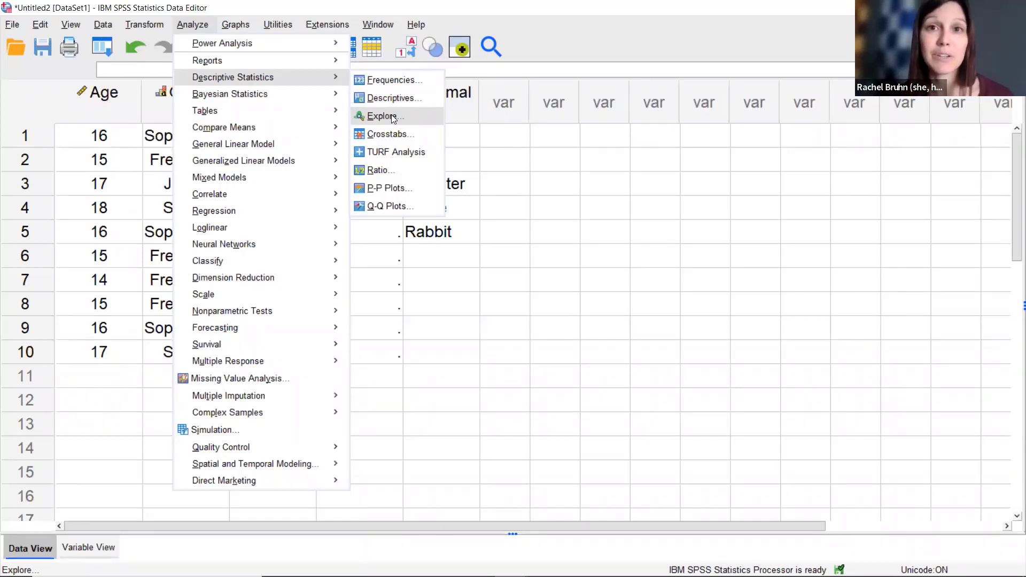
left_click(385, 86)
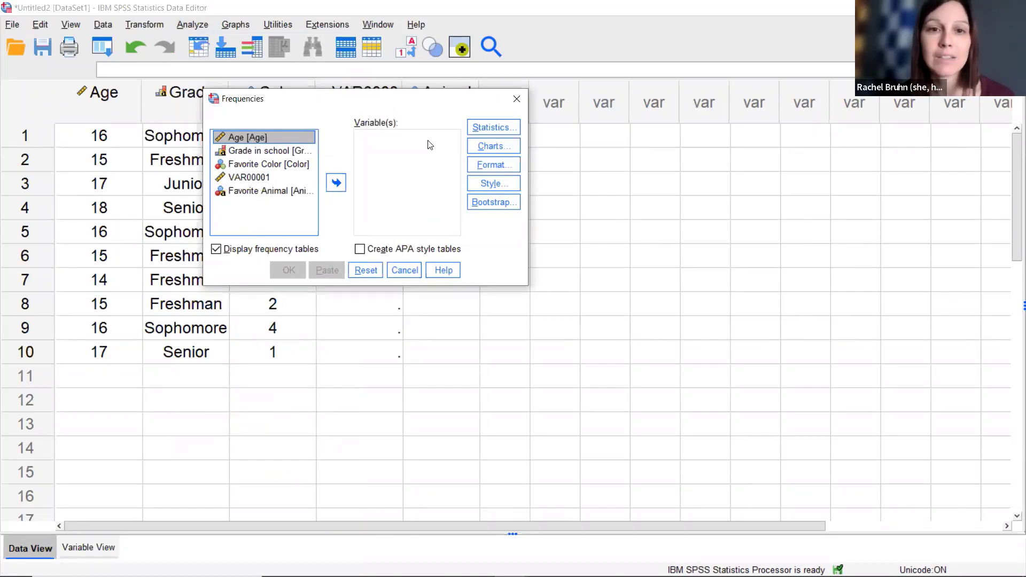
left_click_drag(390, 107, 484, 137)
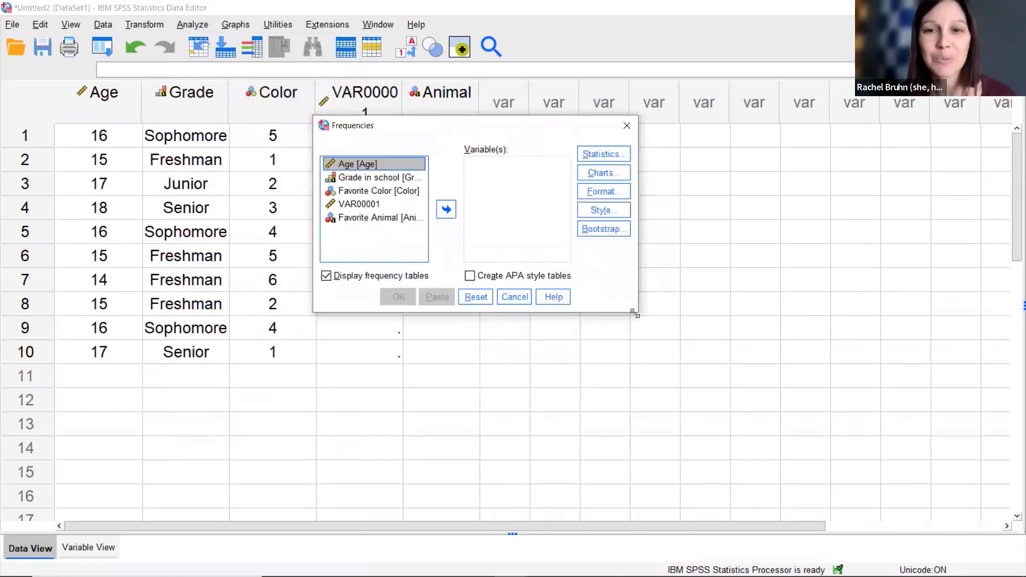
left_click_drag(638, 312, 659, 314)
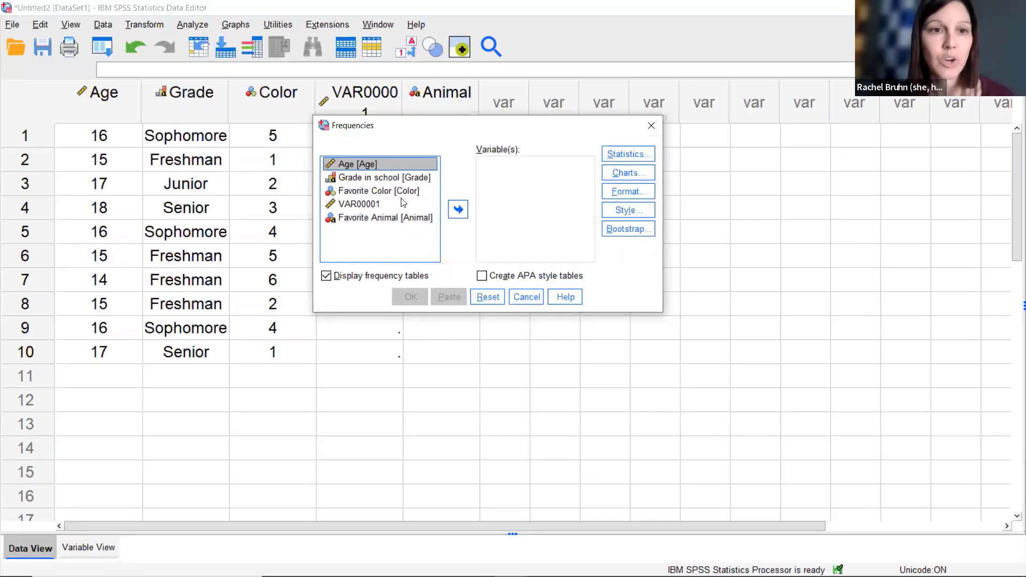
left_click(458, 209)
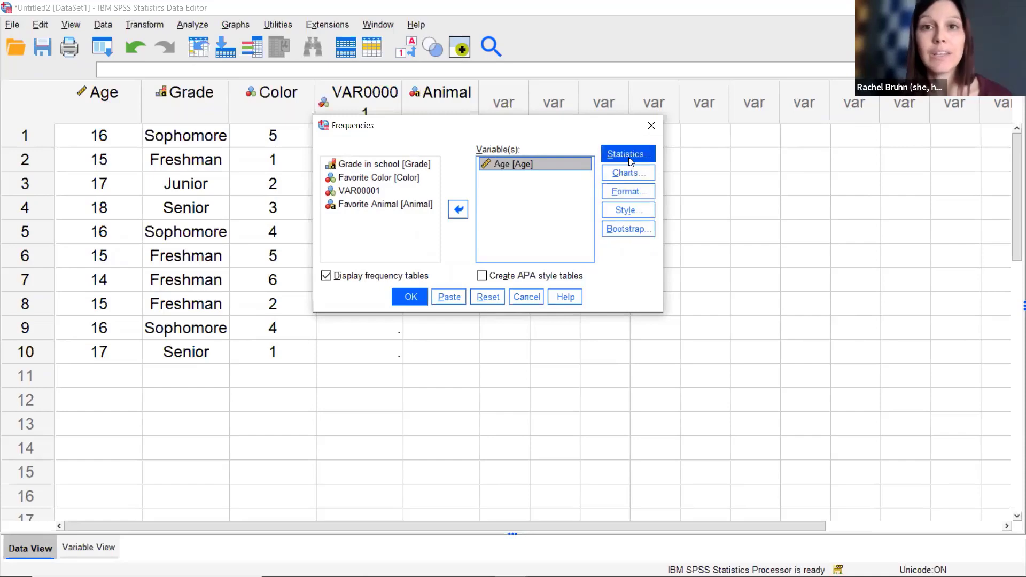
Include the mean, median and standard deviation in the Frequencies statistics for Age
left_click(629, 160)
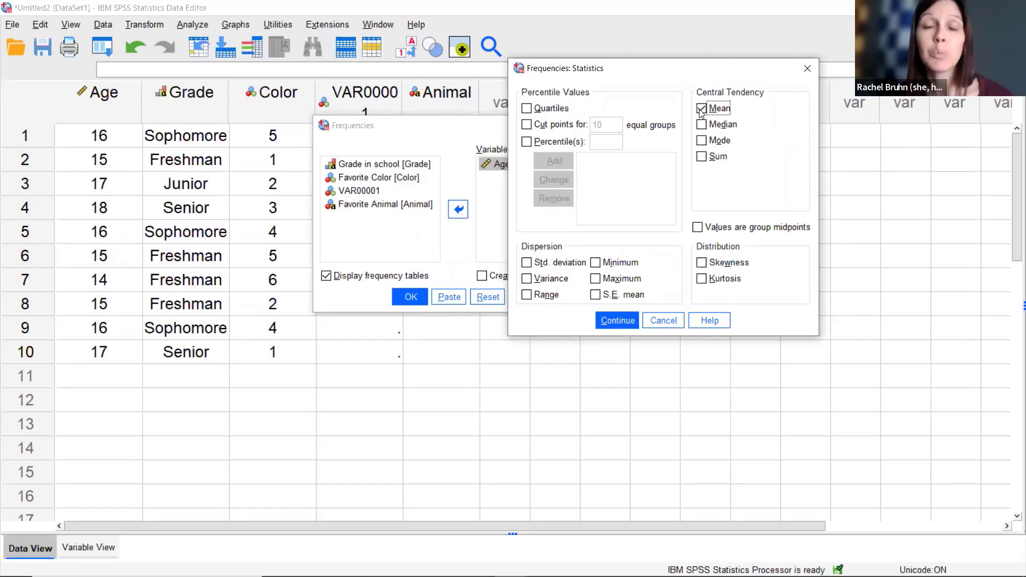
left_click(702, 126)
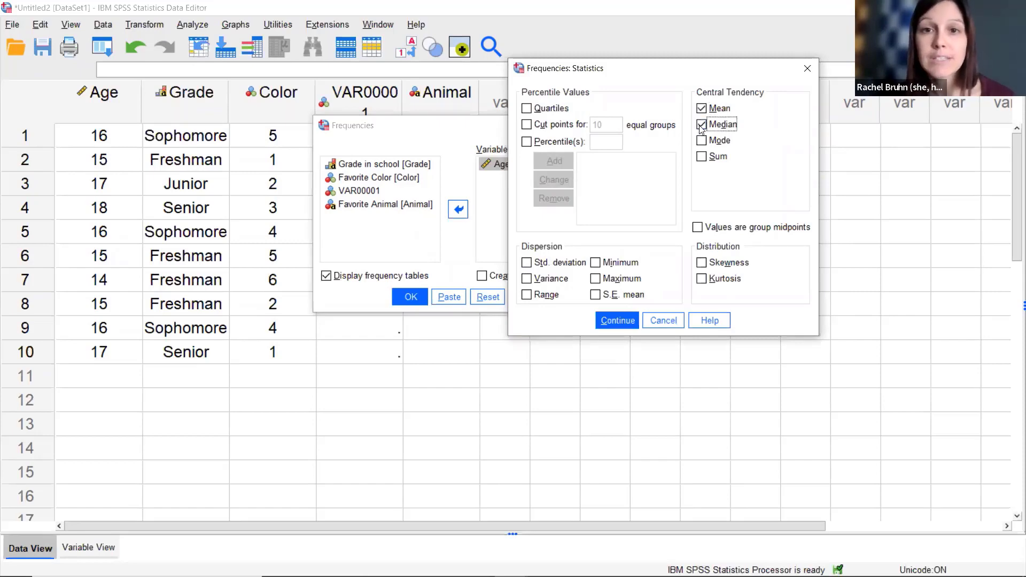
left_click(527, 264)
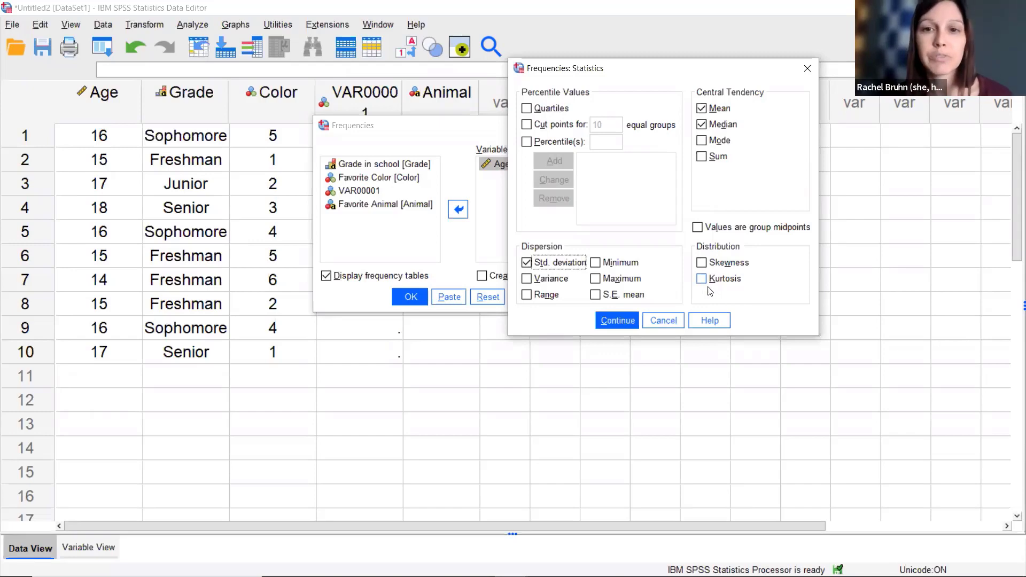
left_click(628, 322)
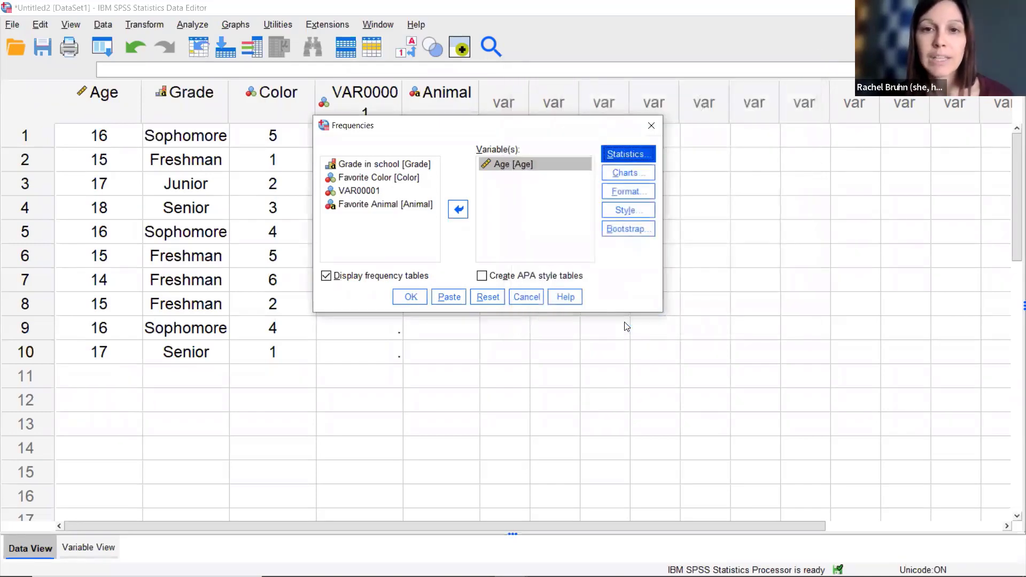
Add a histogram with a normal curve to the Frequencies output for Age
left_click(635, 178)
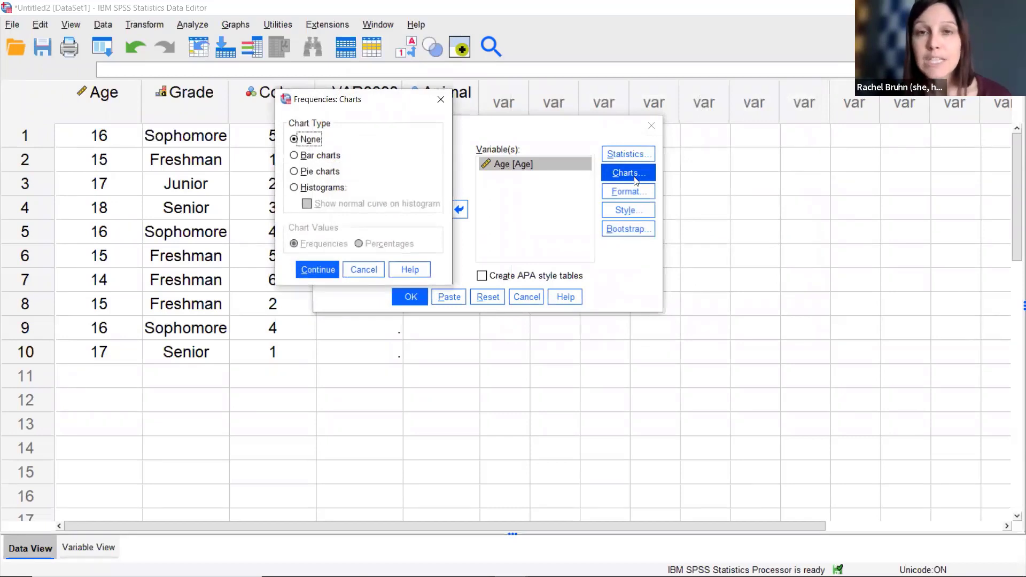
left_click(294, 187)
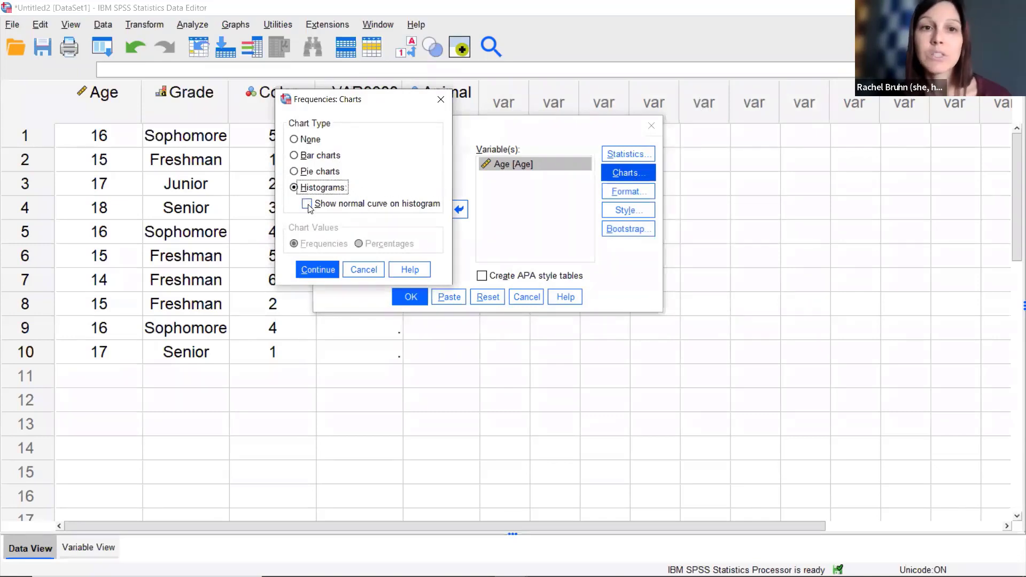
left_click(308, 205)
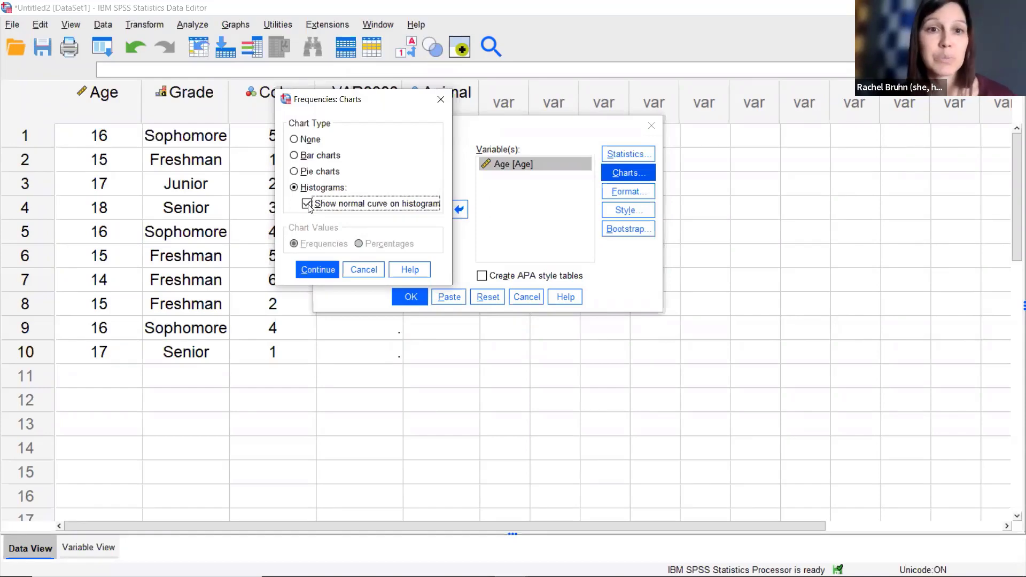
left_click(314, 270)
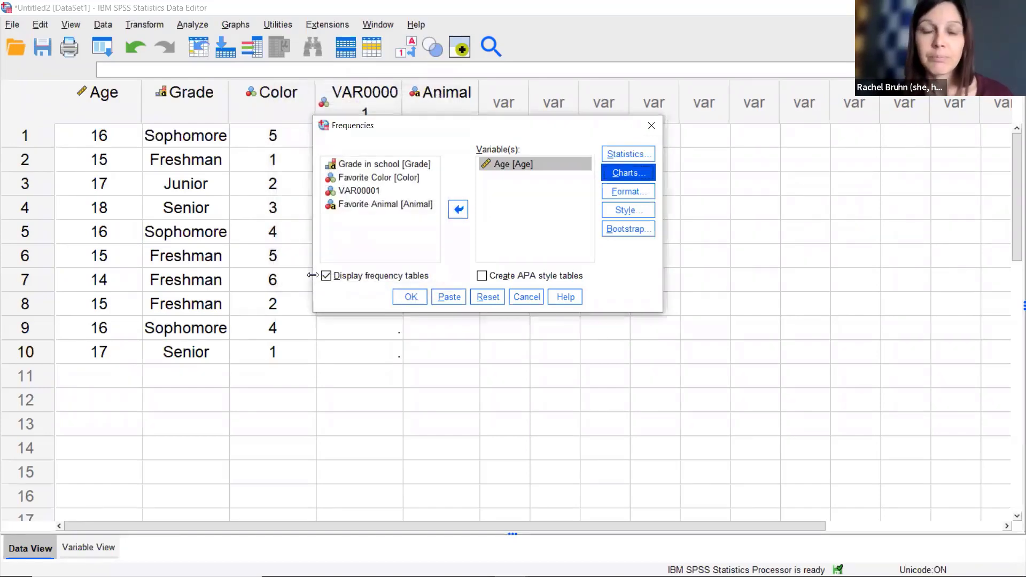
Review the Format, Style and Bootstrap options of the Frequencies analysis, cancelling each without making changes
left_click(628, 191)
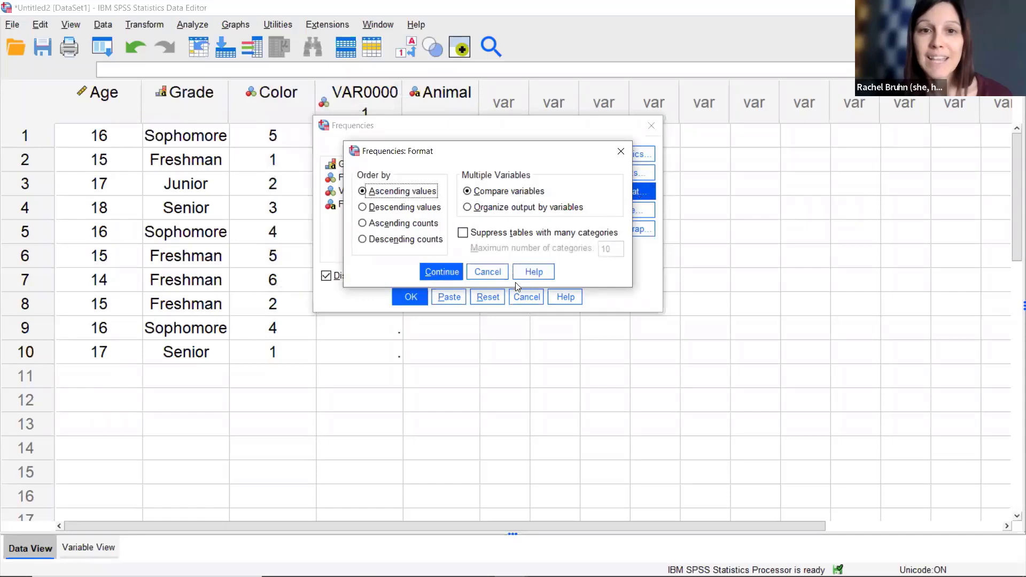
left_click(492, 272)
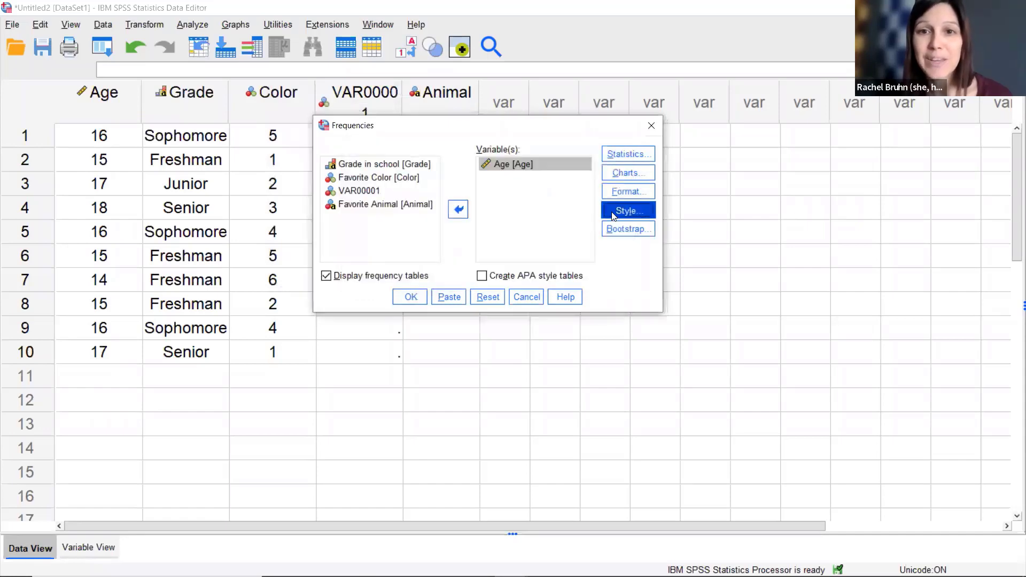
left_click(612, 211)
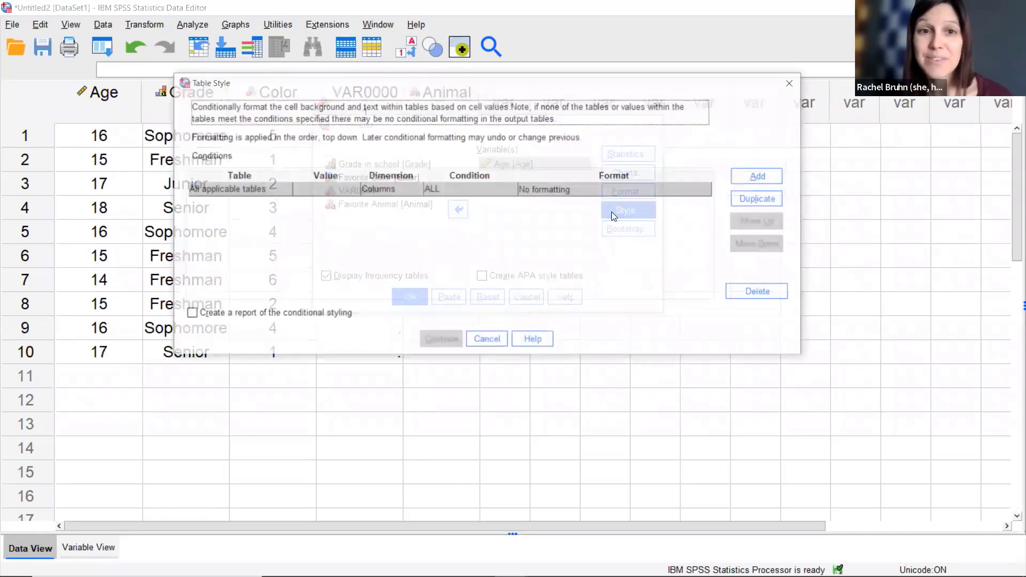
left_click(497, 341)
left_click(641, 228)
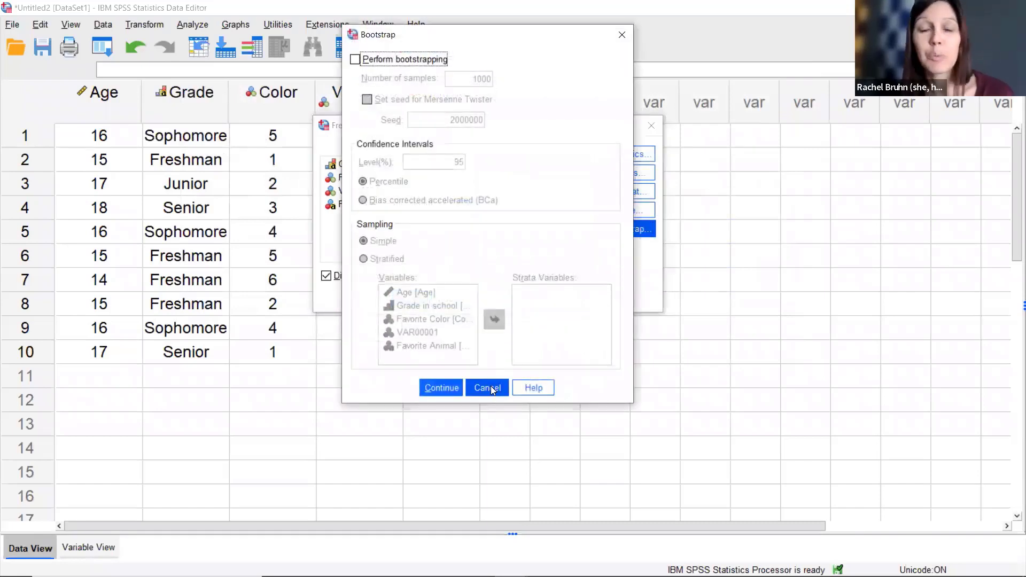
left_click(491, 387)
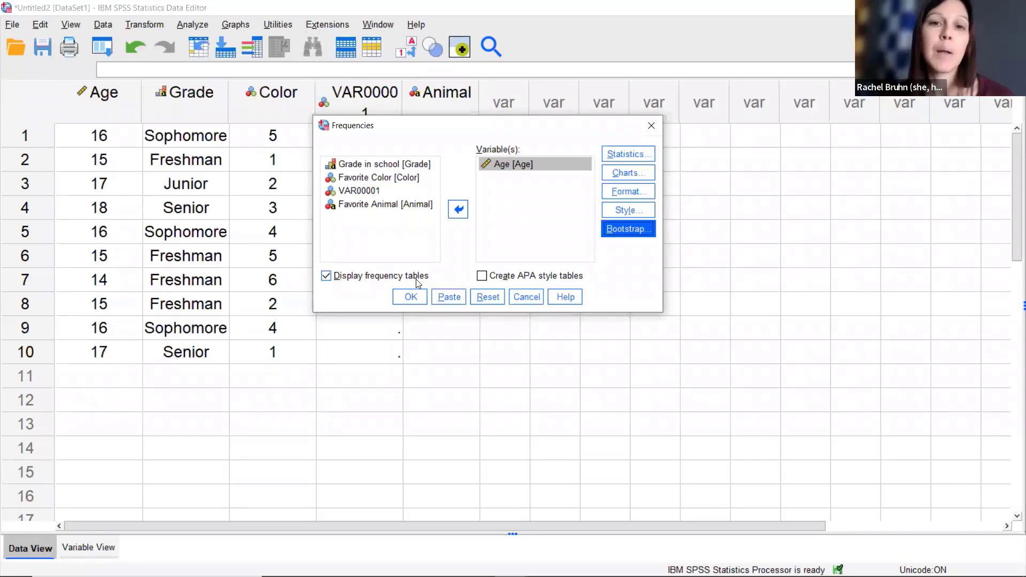
Turn off the display of frequency tables and run the Frequencies analysis for Age
left_click(327, 277)
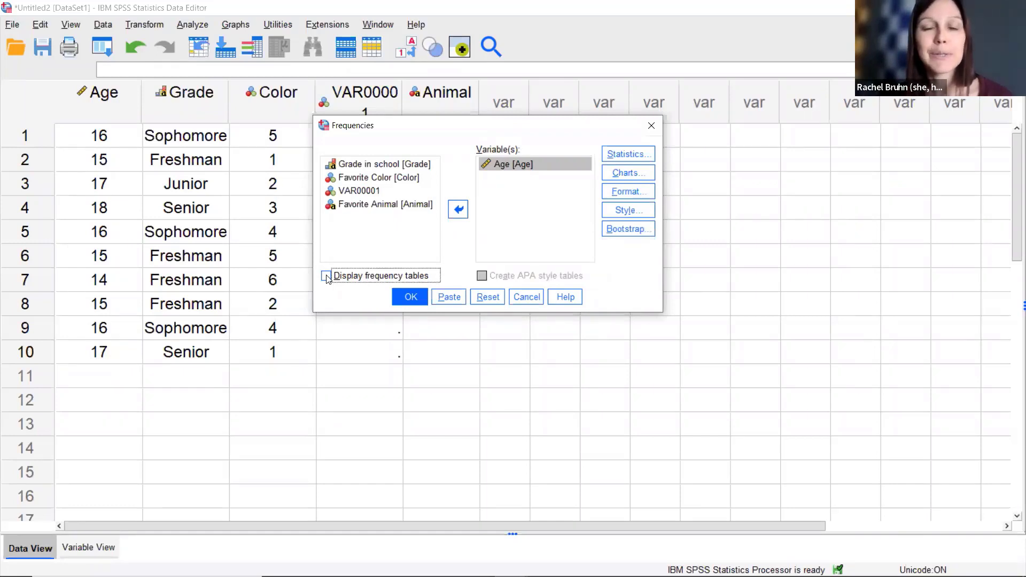
left_click(327, 277)
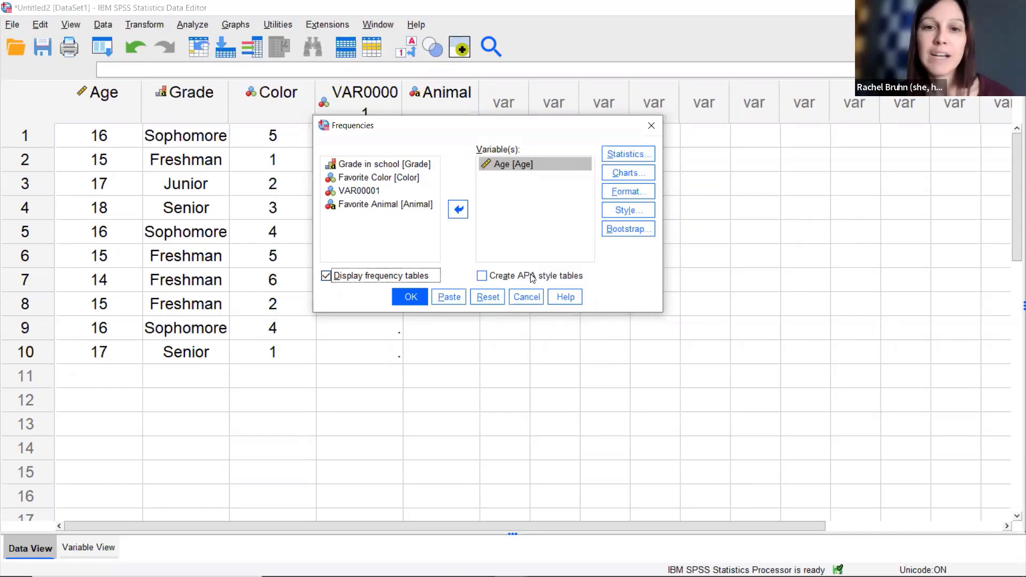
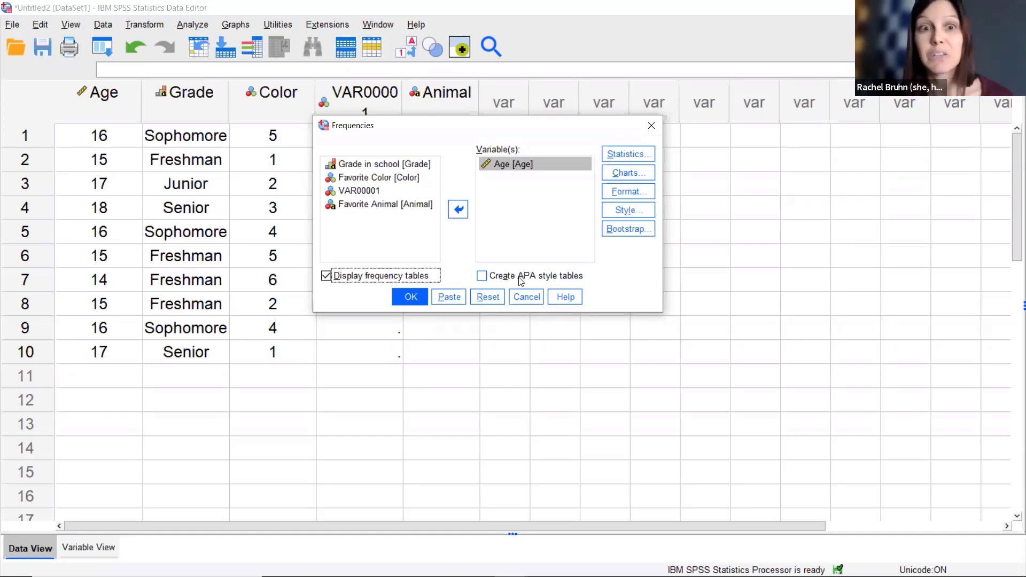
left_click(326, 276)
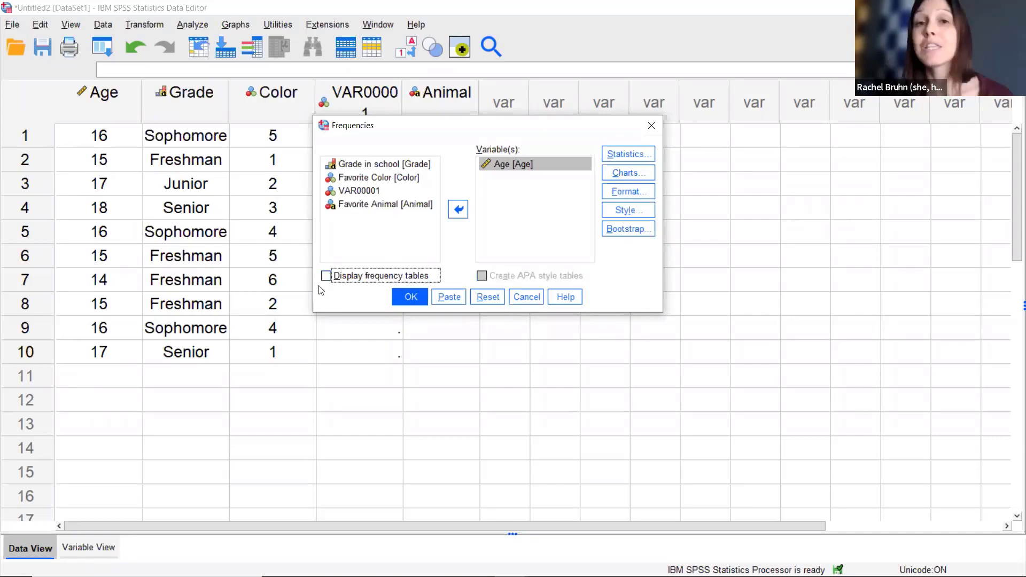
left_click(409, 297)
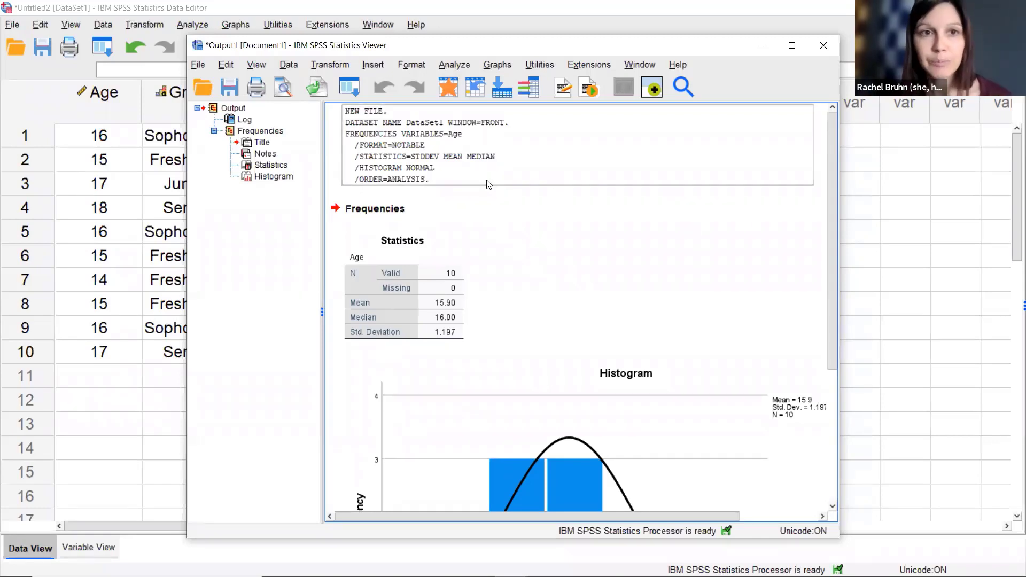
Maximize the output window and examine the Age statistics table and the histogram with its normal curve
key("super+Up")
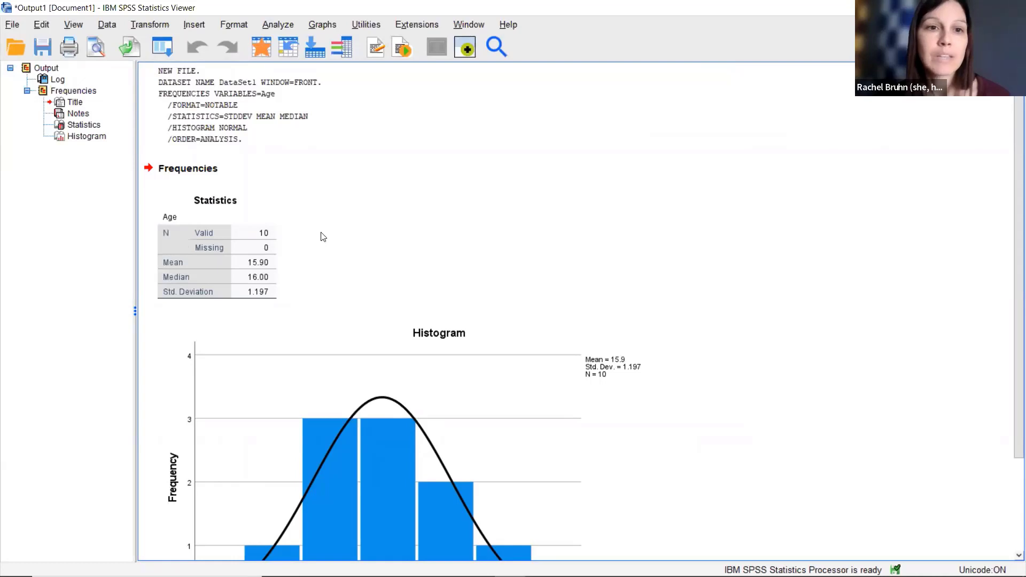
left_click(222, 252)
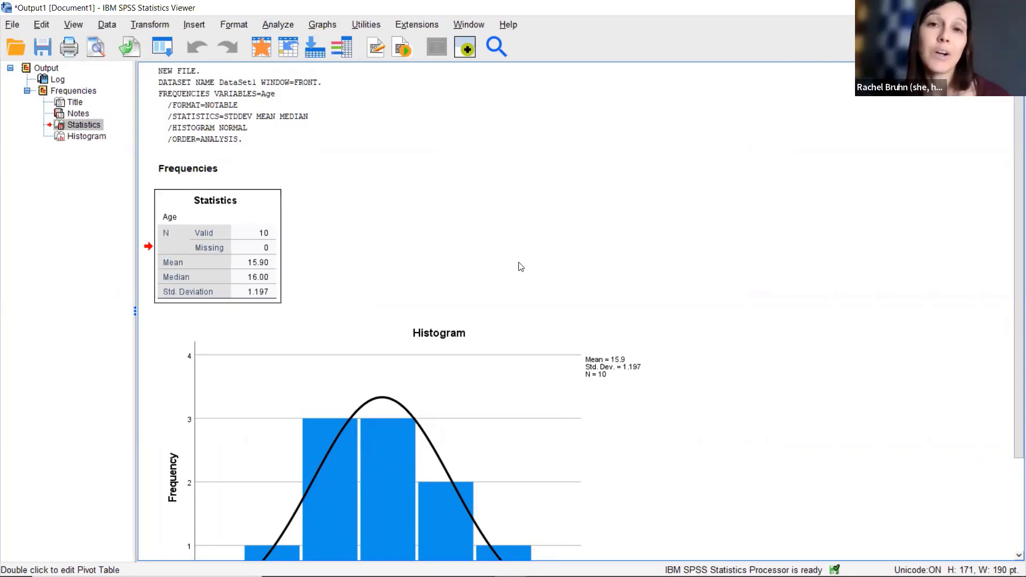
scroll(521, 268, "down", 3)
left_click(377, 337)
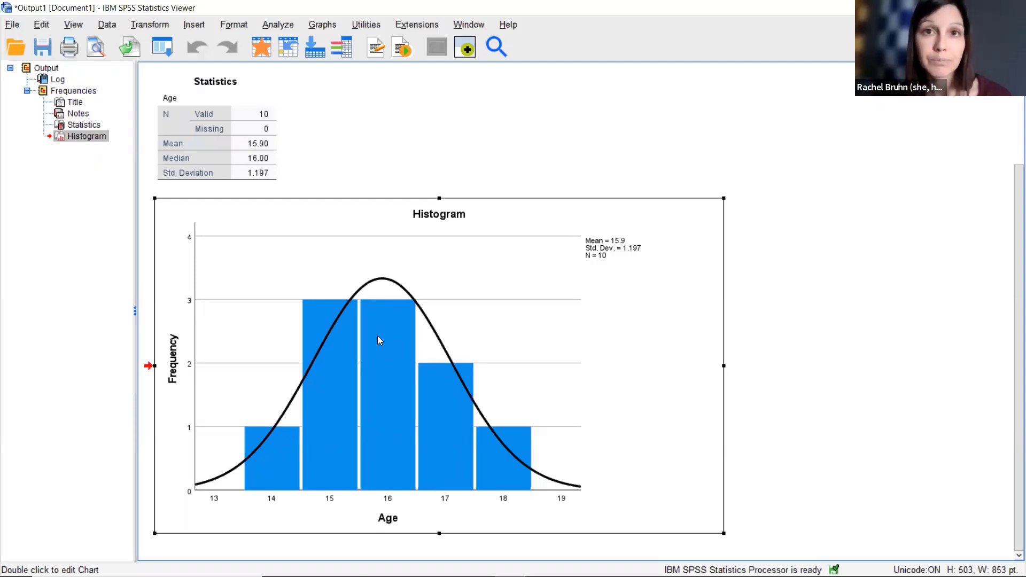
Start saving the output as a new viewer file and enter "something meaningful" as its file name
left_click(14, 24)
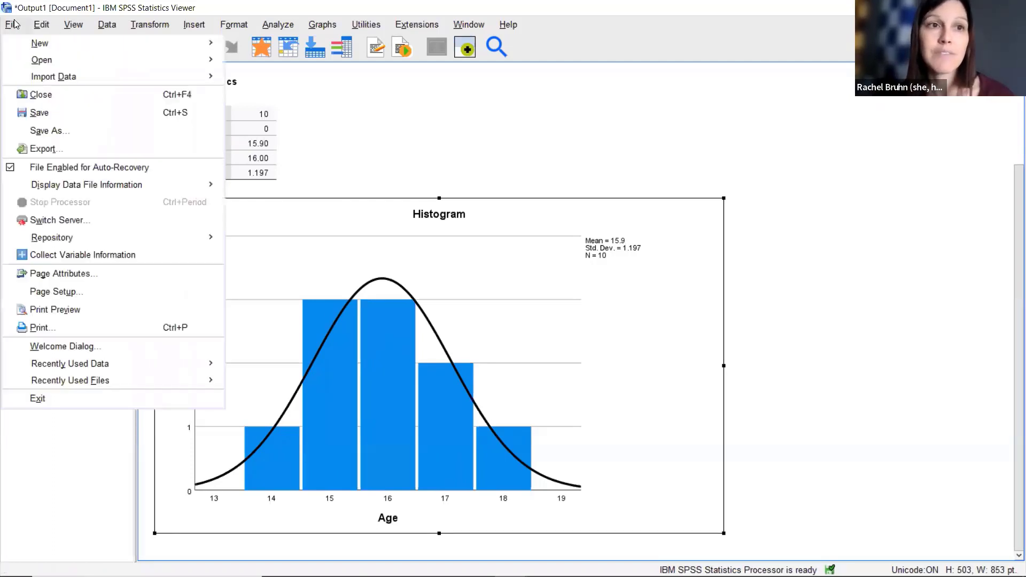
left_click(53, 131)
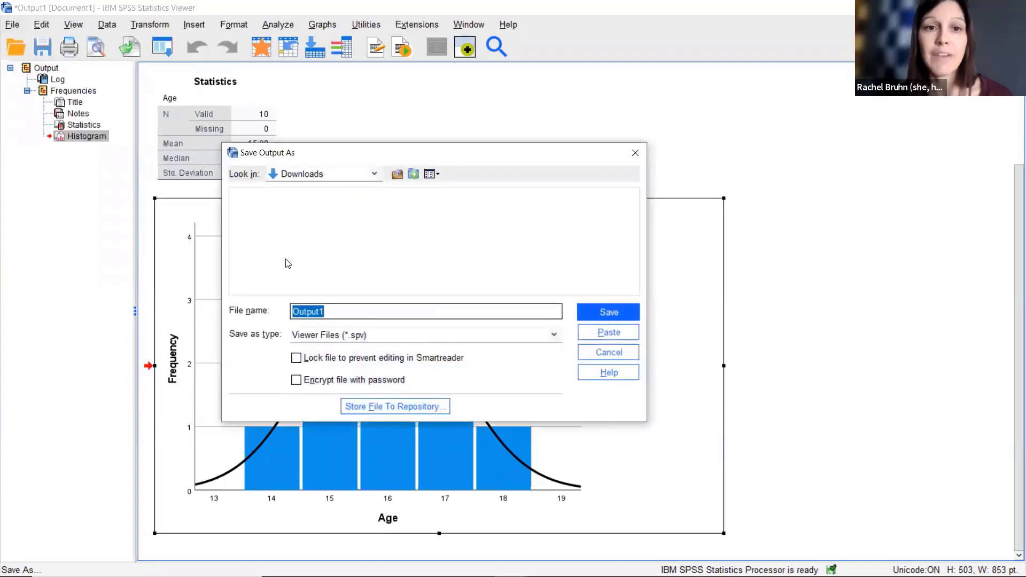
left_click(335, 313)
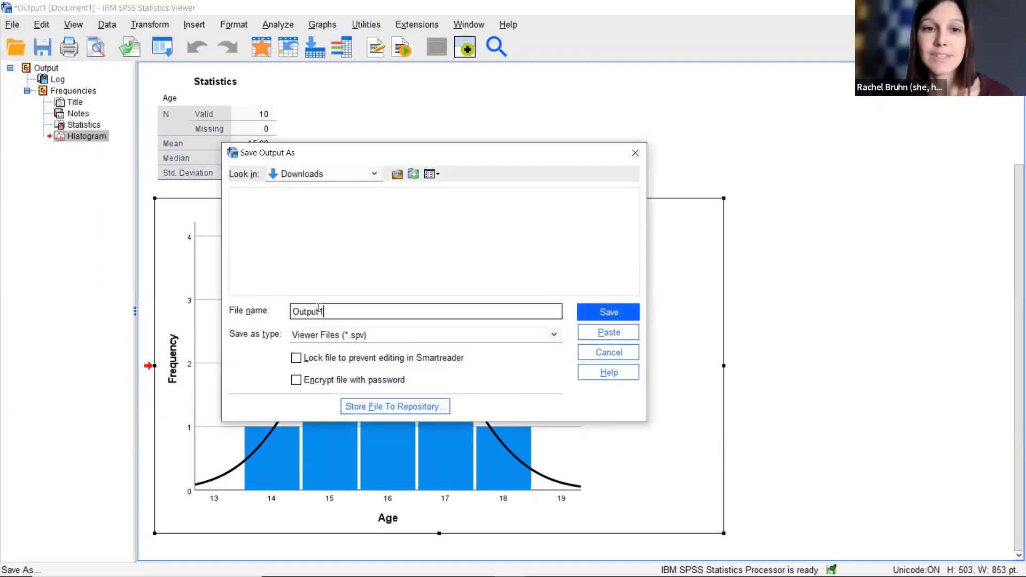
left_click_drag(334, 312, 268, 303)
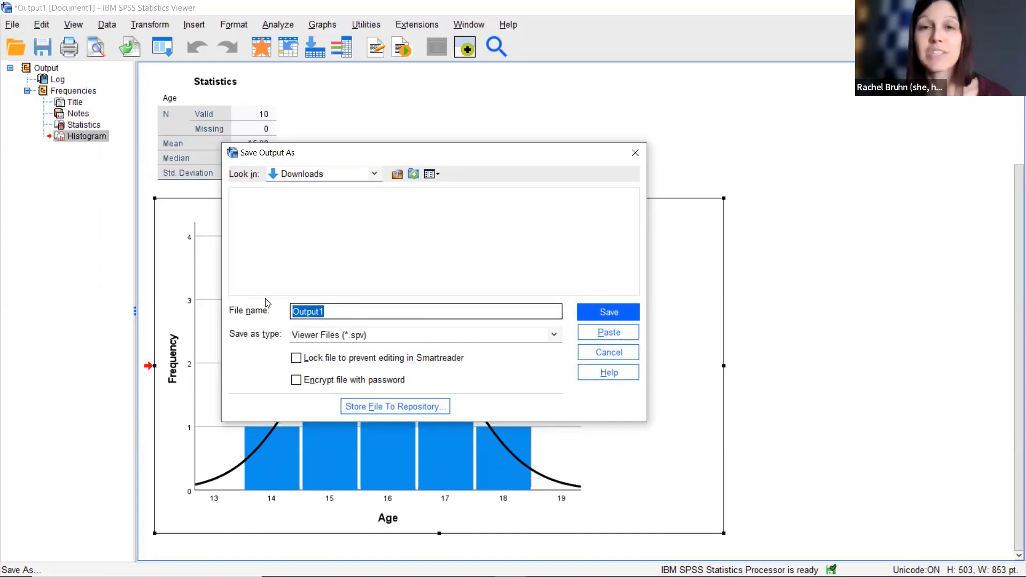
type("som")
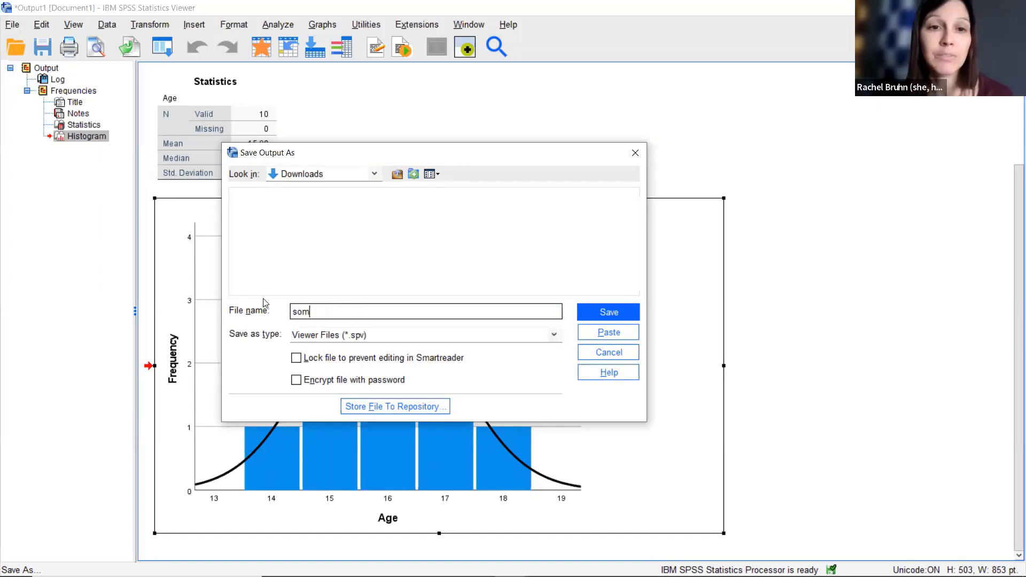
type("ething meaningful")
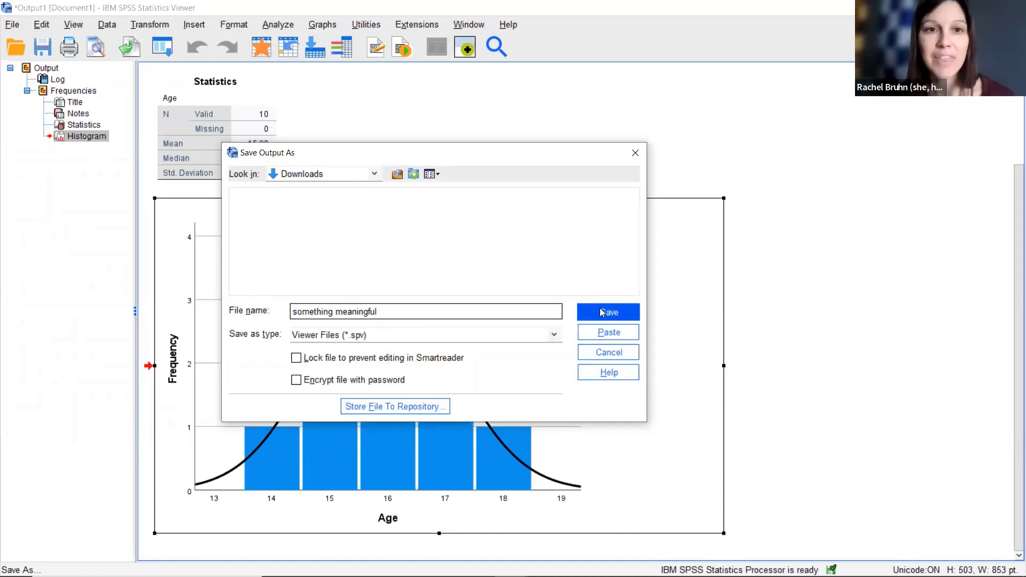
Choose the SPSS folder inside Documents > NCU as the location and save the output file there
left_click(376, 174)
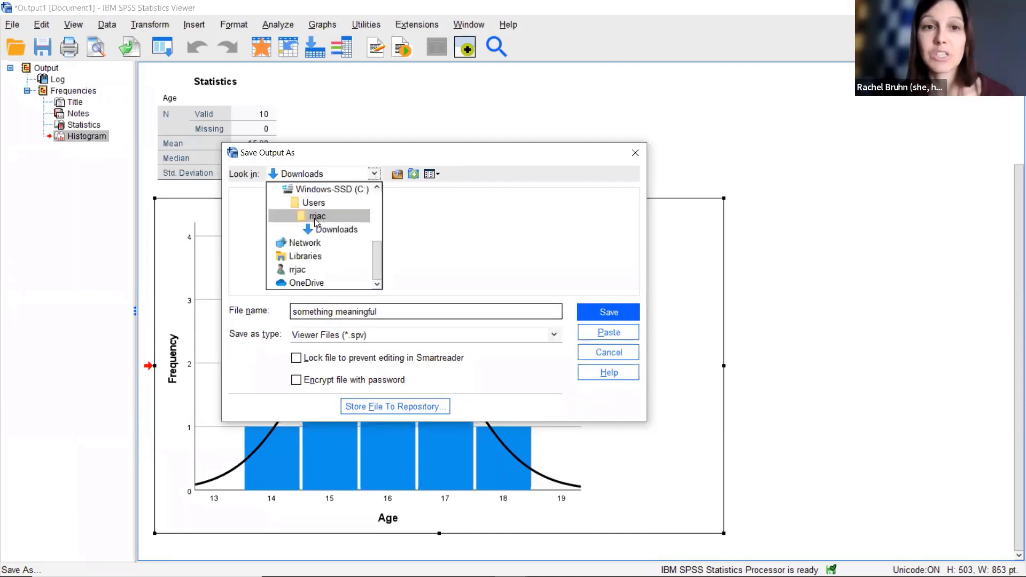
scroll(374, 236, "up", 2)
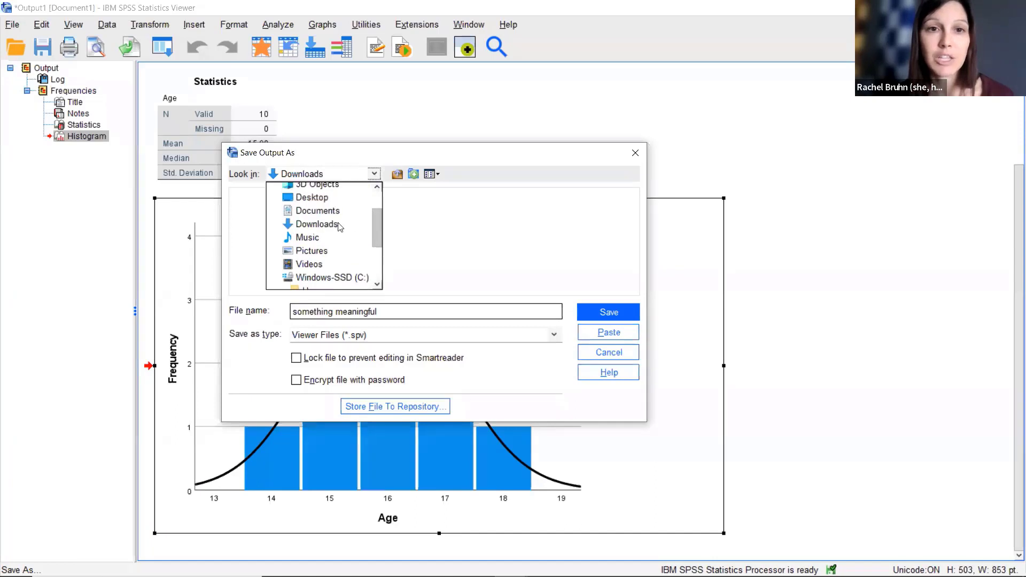
left_click(309, 211)
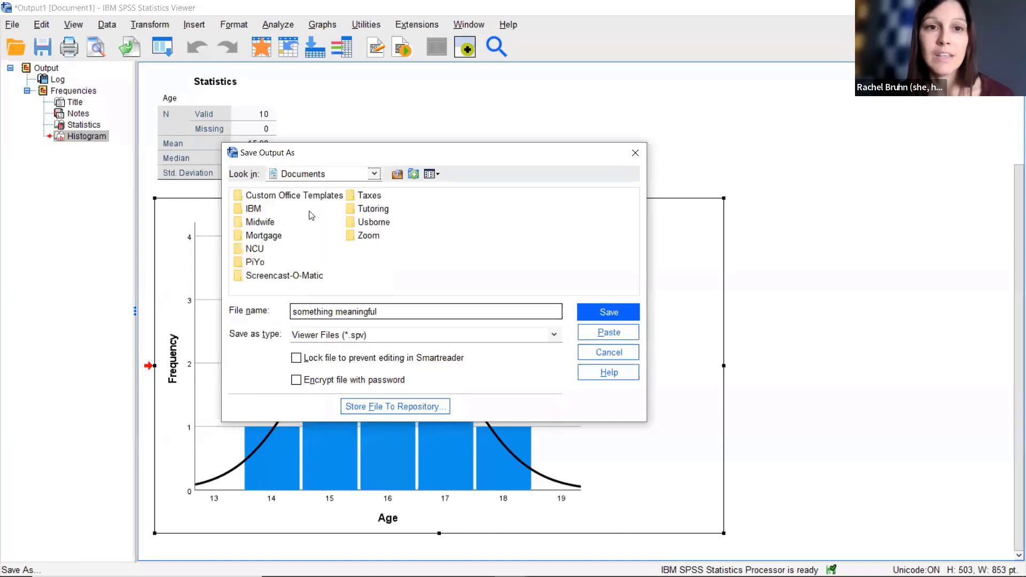
left_click(249, 253)
double_click(249, 253)
left_click(257, 276)
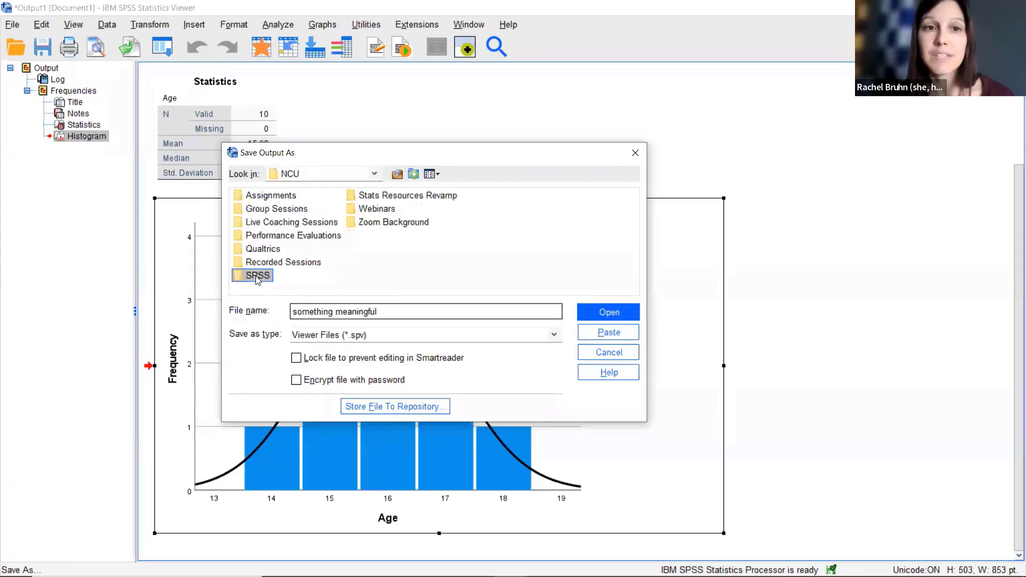
left_click(257, 277)
double_click(238, 278)
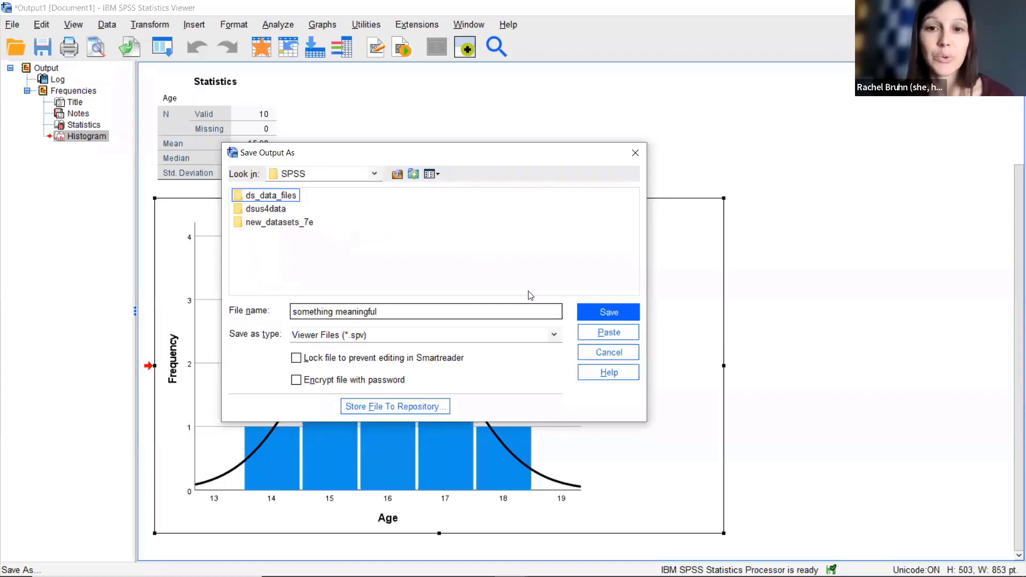
left_click(620, 310)
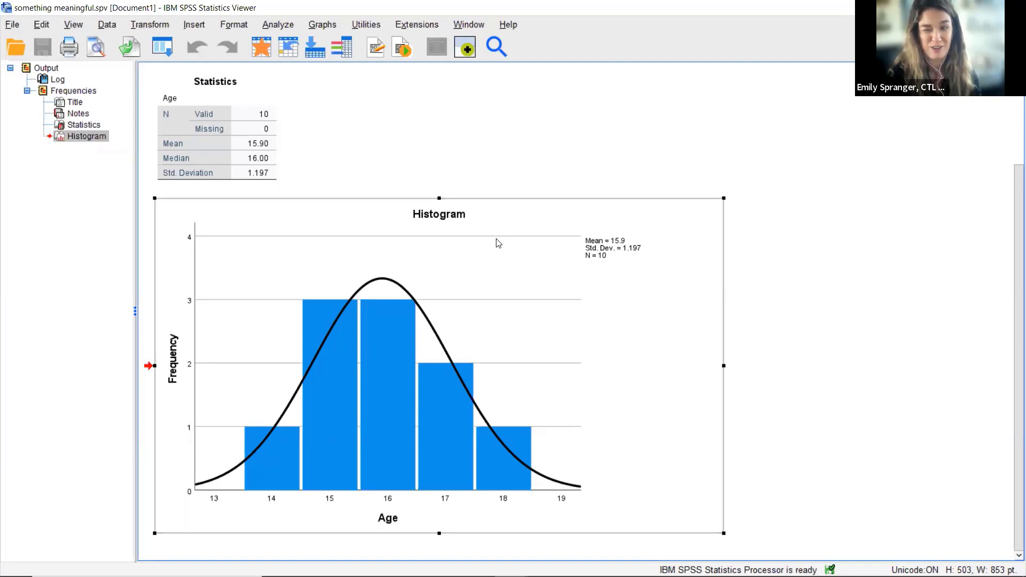
Return to the data editor and review the file formats available for importing data
left_click(499, 243)
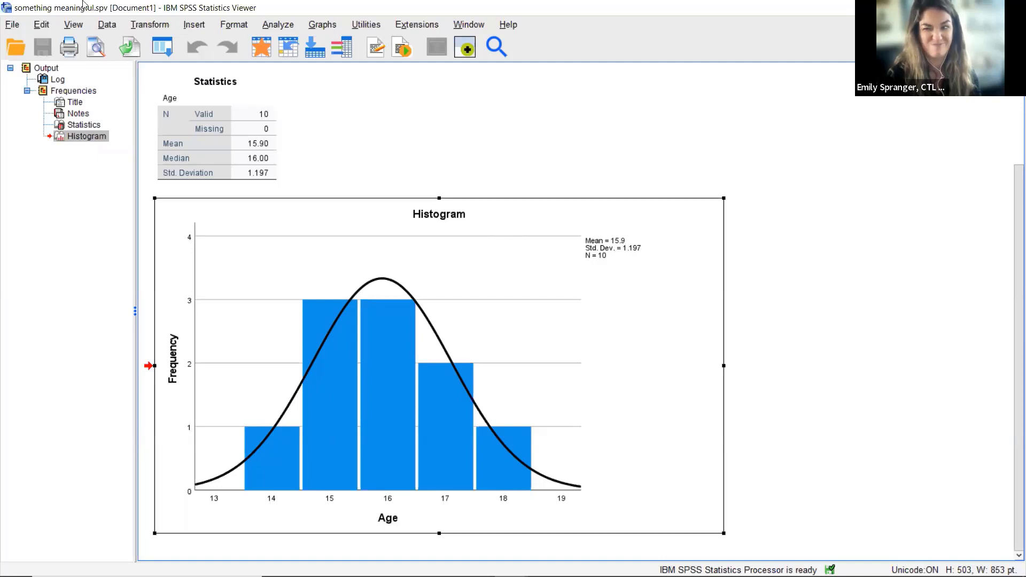
double_click(380, 7)
left_click(312, 8)
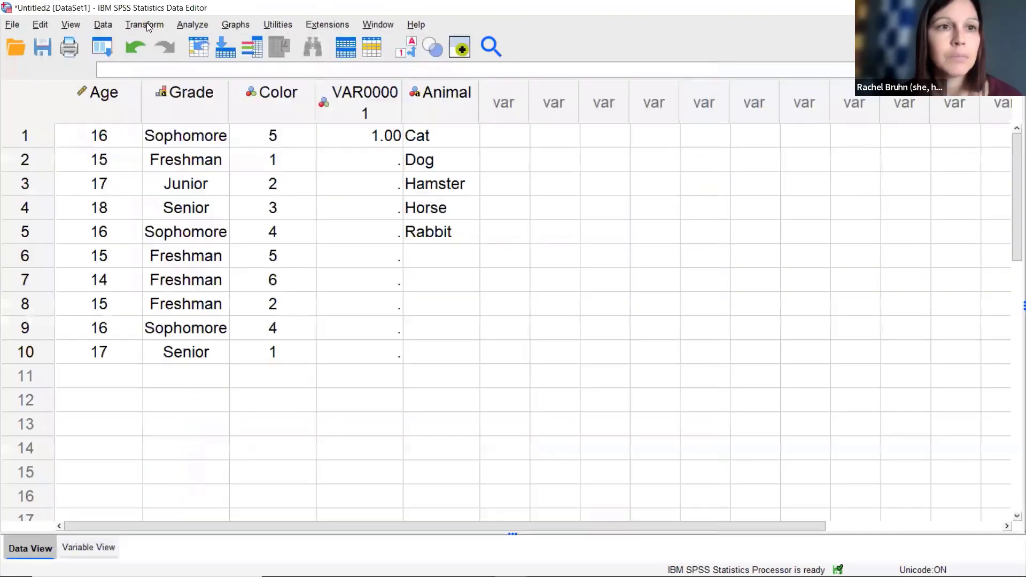
left_click(12, 24)
mouse_move(74, 80)
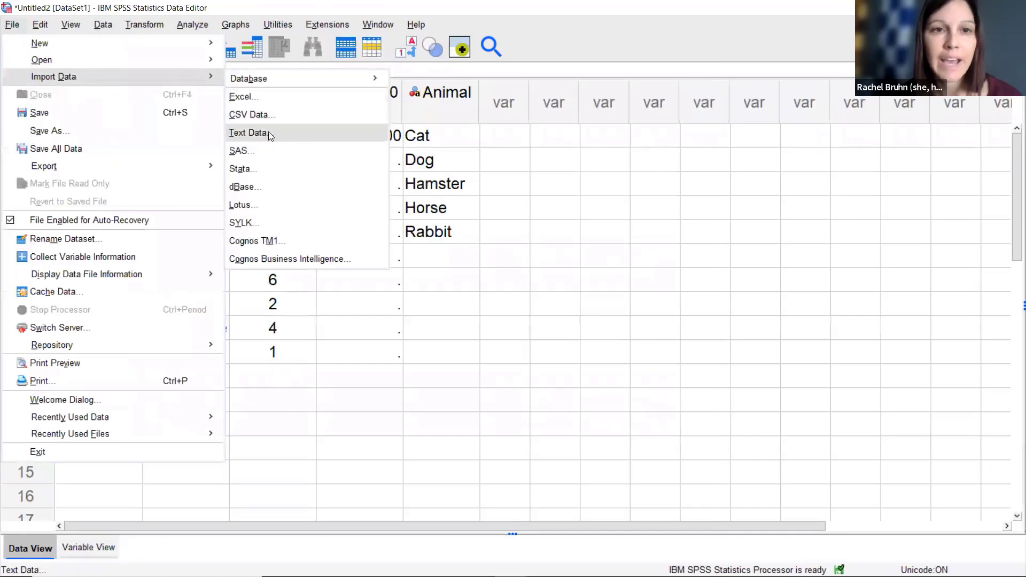
key("Escape")
key("Escape")
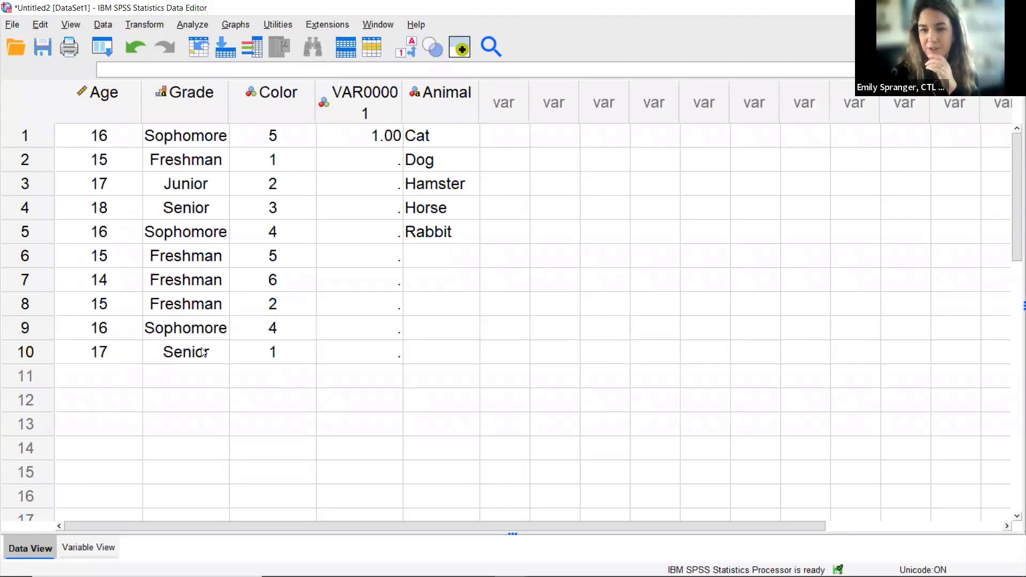
Bring the output window with the Age histogram to the front and maximize it
mouse_move(340, 556)
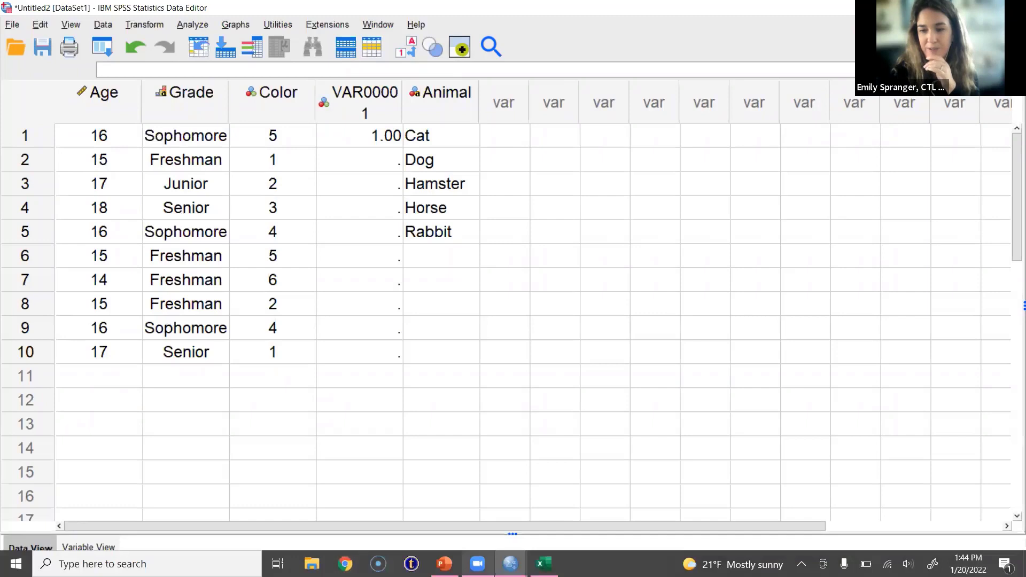
mouse_move(510, 564)
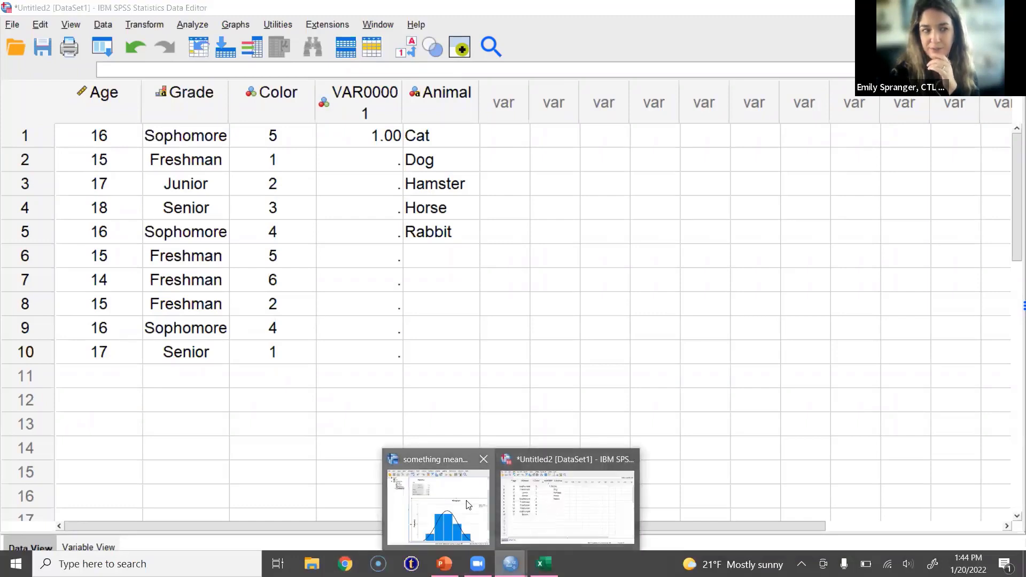
left_click(468, 505)
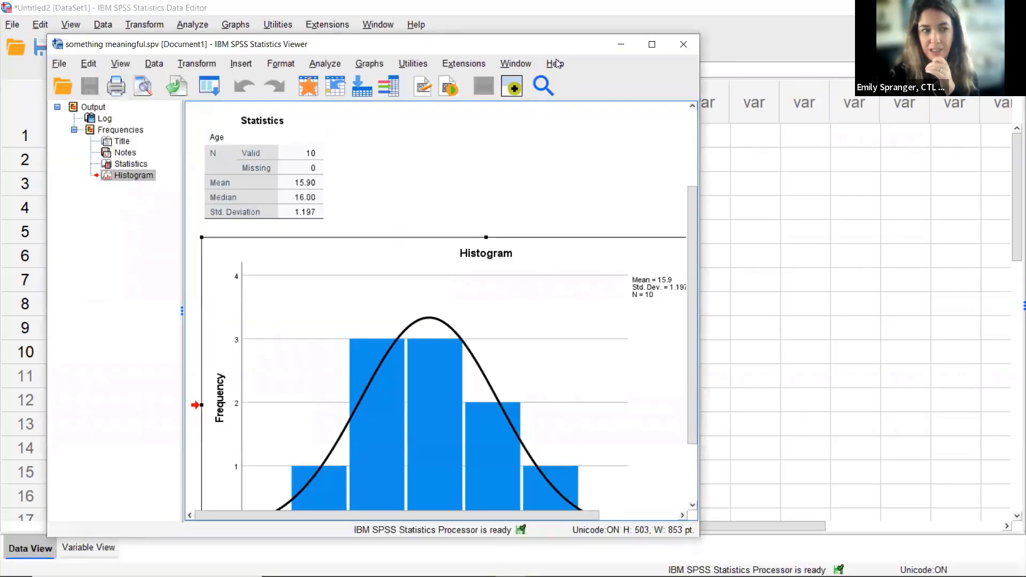
left_click(657, 48)
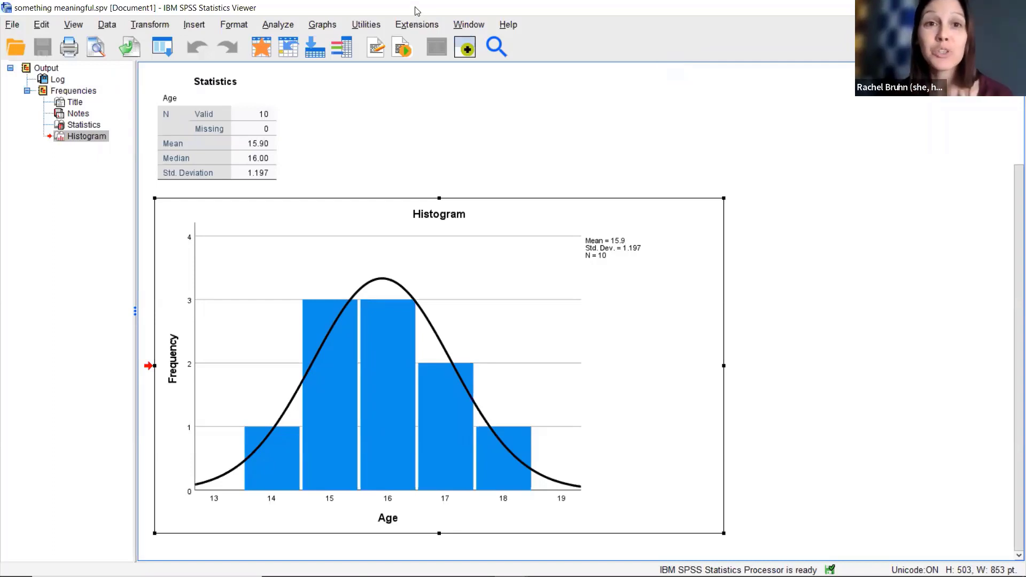
Restore the output window to a smaller size, move it lower, and switch back to the data editor
key("super+Down")
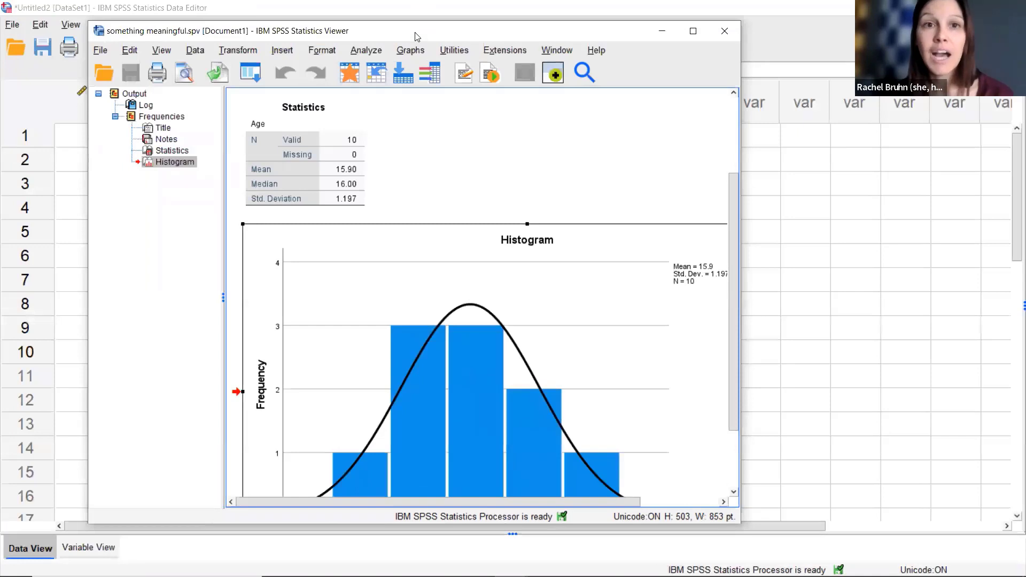
left_click_drag(417, 37, 410, 64)
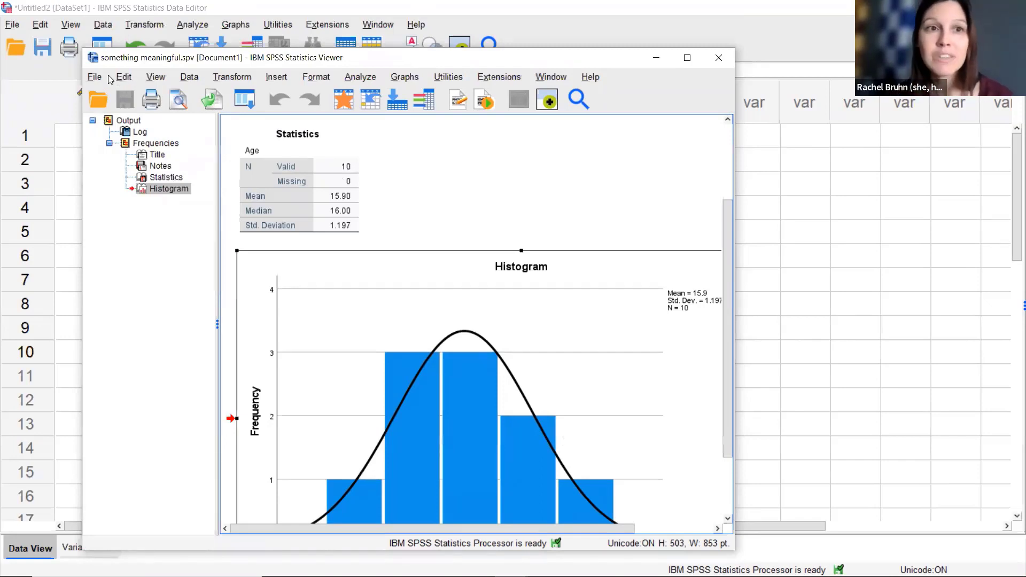
left_click_drag(154, 60, 148, 68)
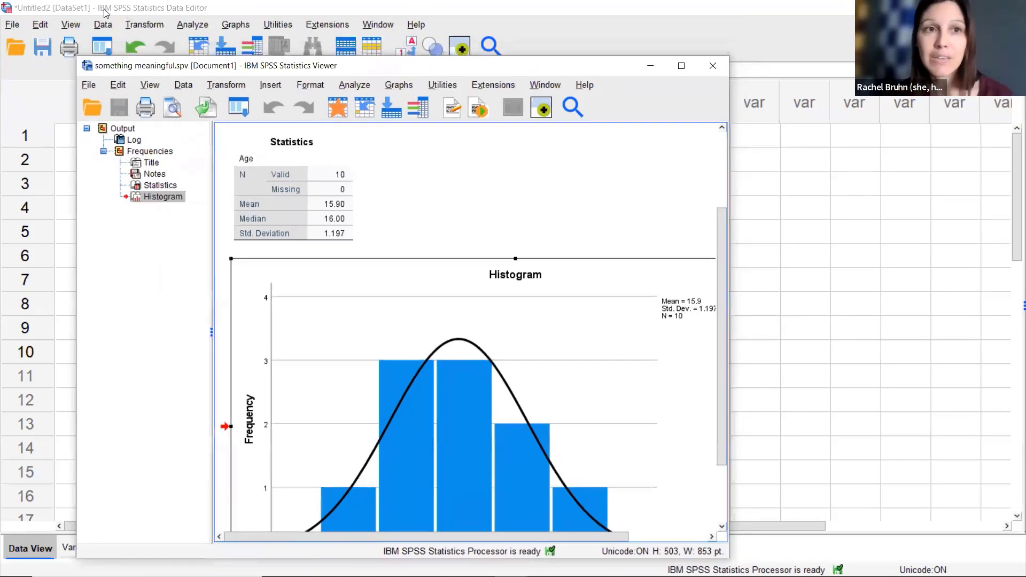
left_click(122, 10)
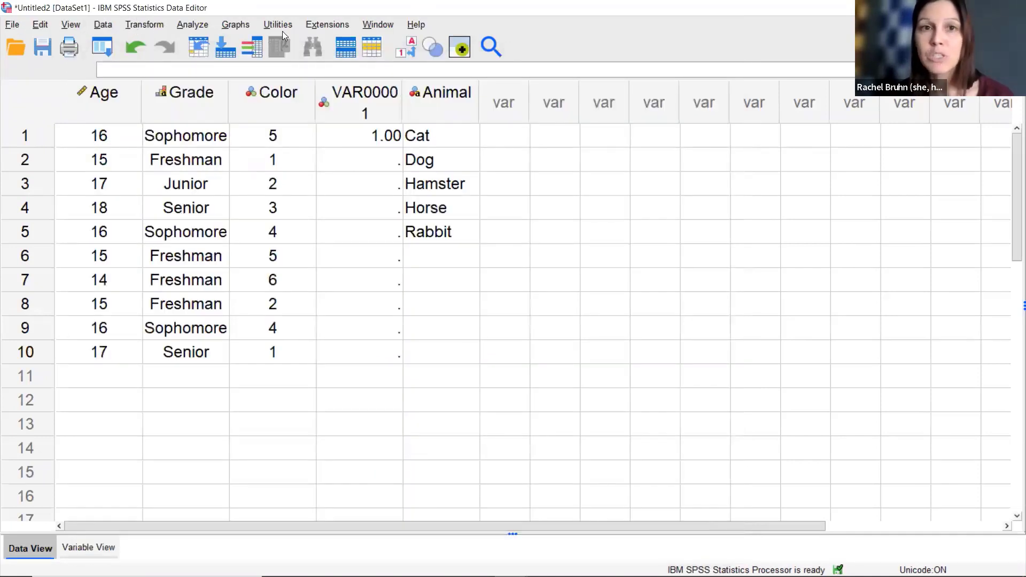
Show the output window again and position it so the Age column of the data editor stays visible
mouse_move(284, 576)
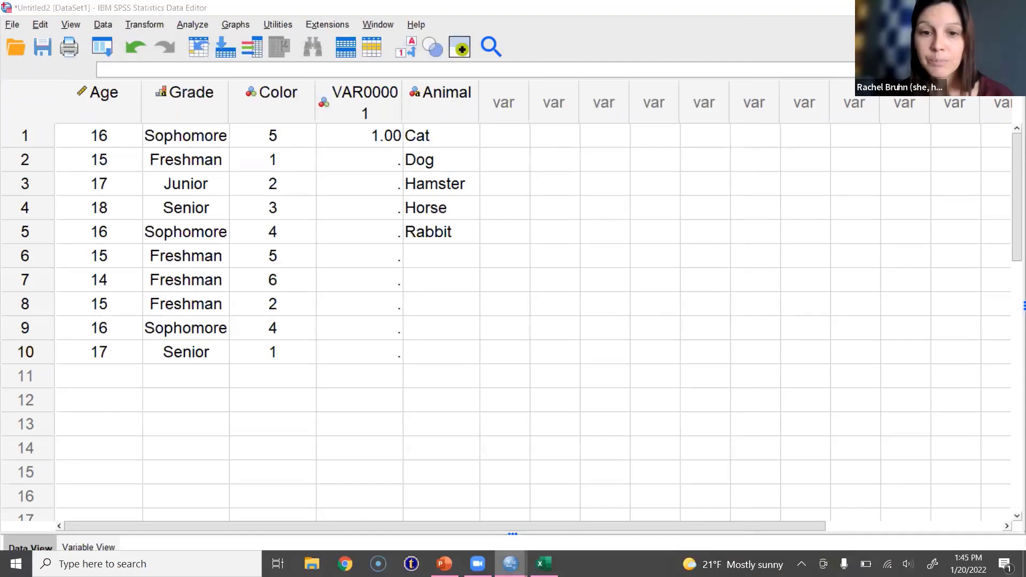
mouse_move(510, 564)
left_click(438, 502)
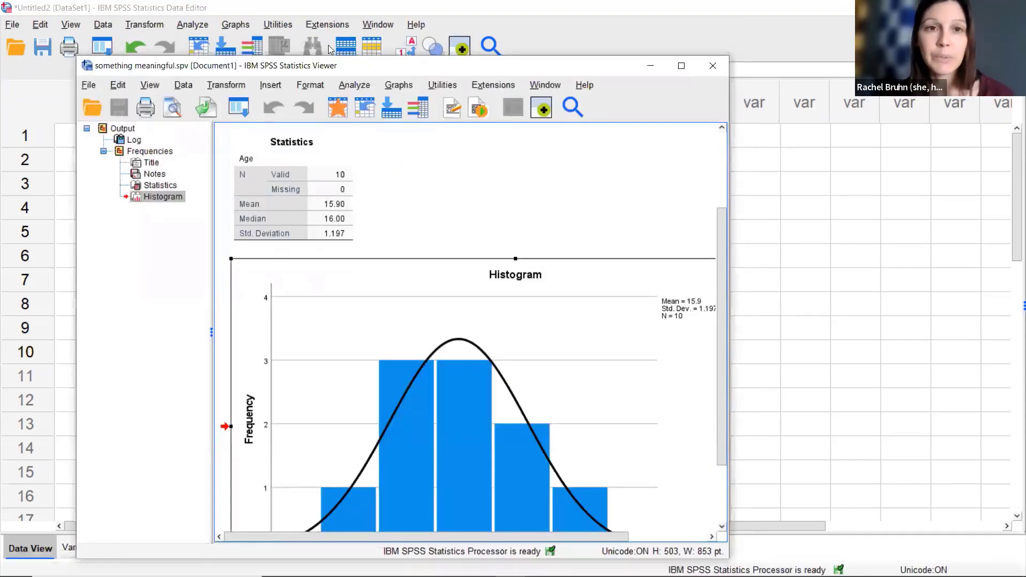
left_click_drag(328, 61, 365, 112)
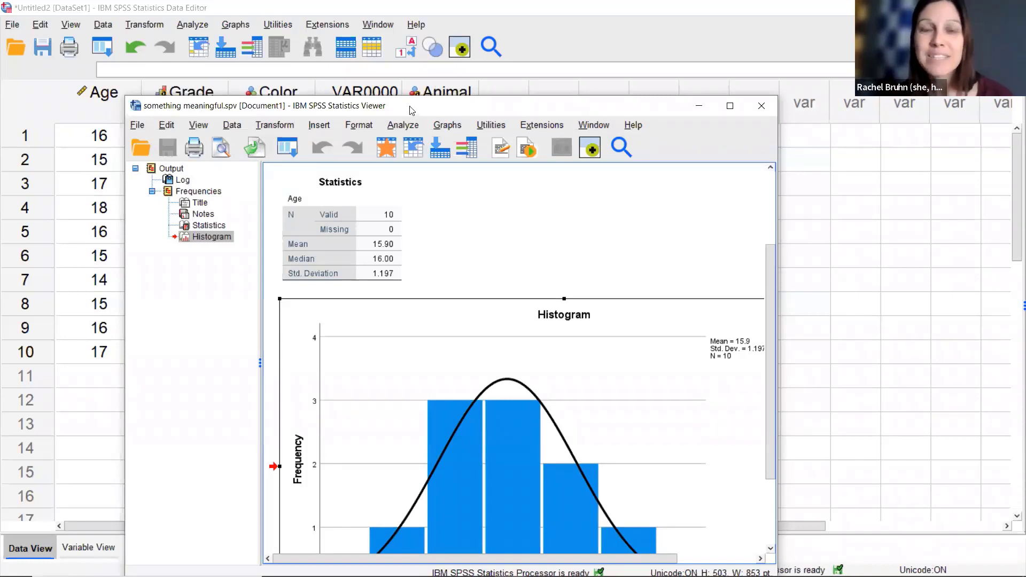
left_click_drag(424, 104, 429, 99)
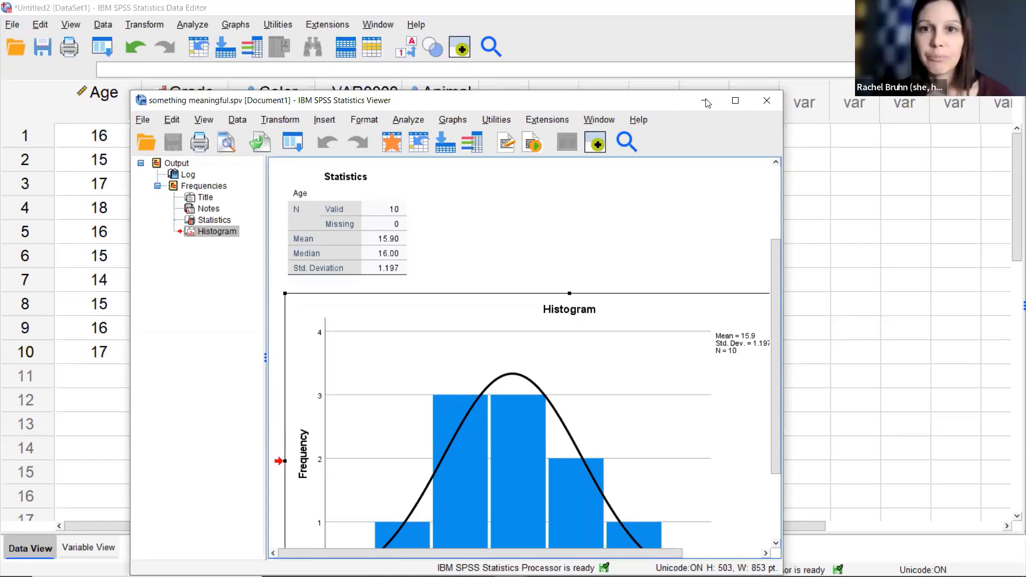
left_click(211, 121)
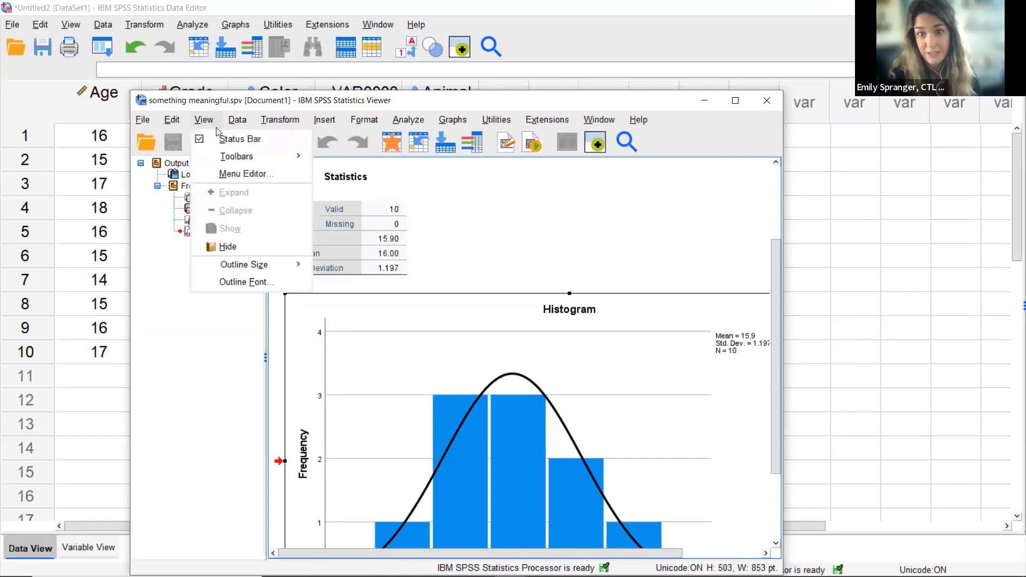
left_click(245, 174)
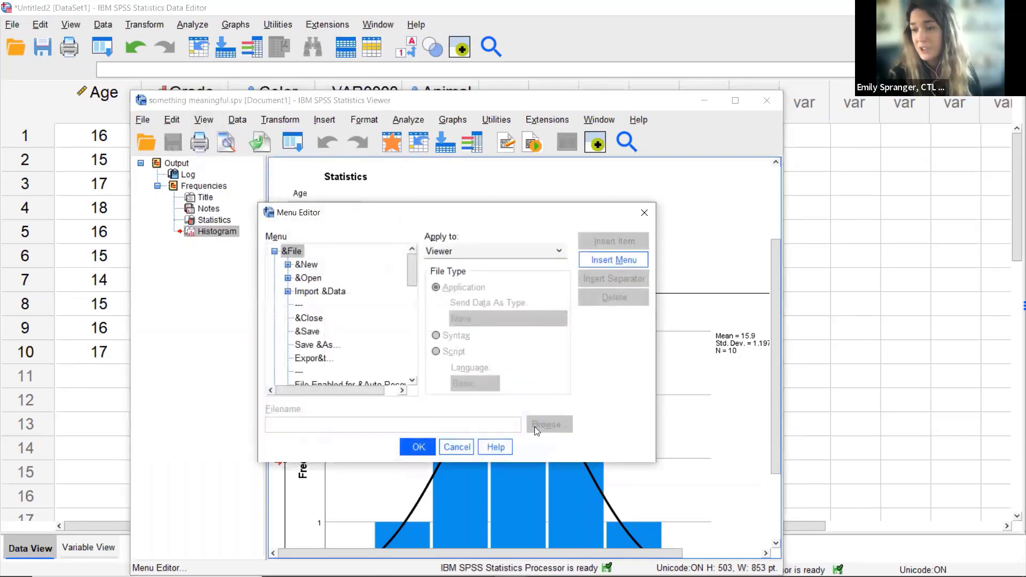
left_click(456, 447)
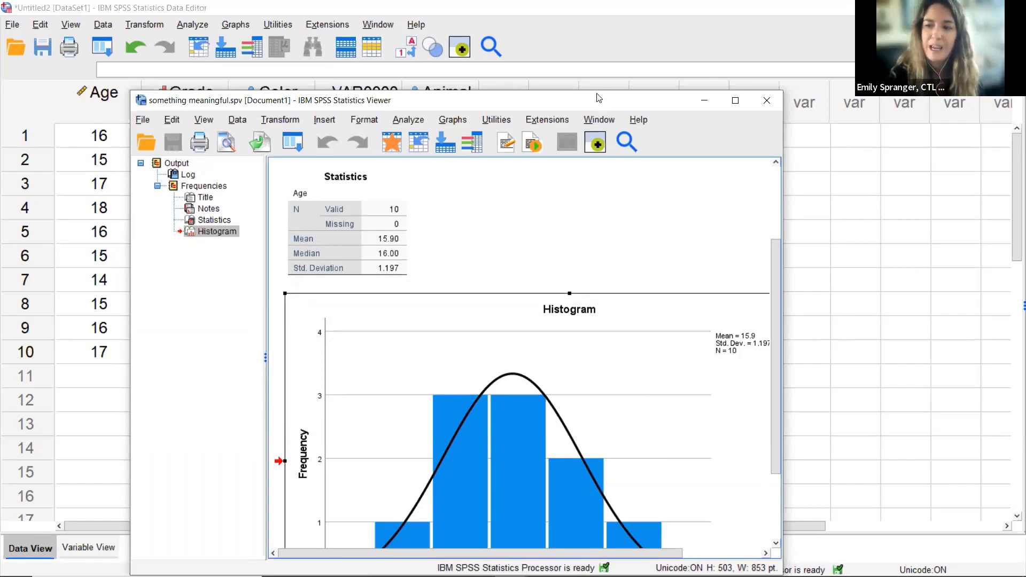
Move the output window slightly higher and bring the data editor back to the front
left_click_drag(599, 98, 573, 76)
left_click(337, 11)
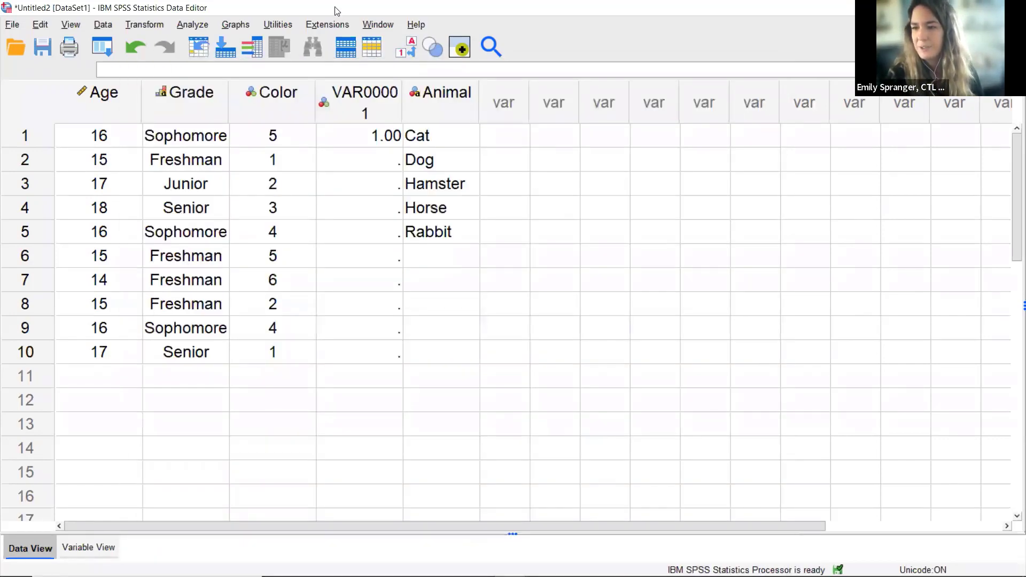
mouse_move(114, 96)
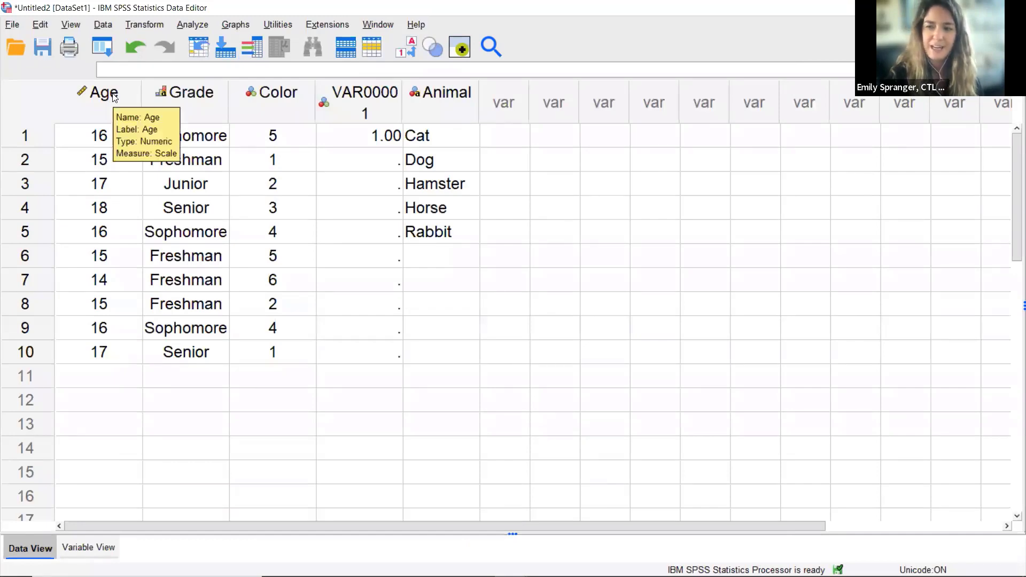
mouse_move(171, 92)
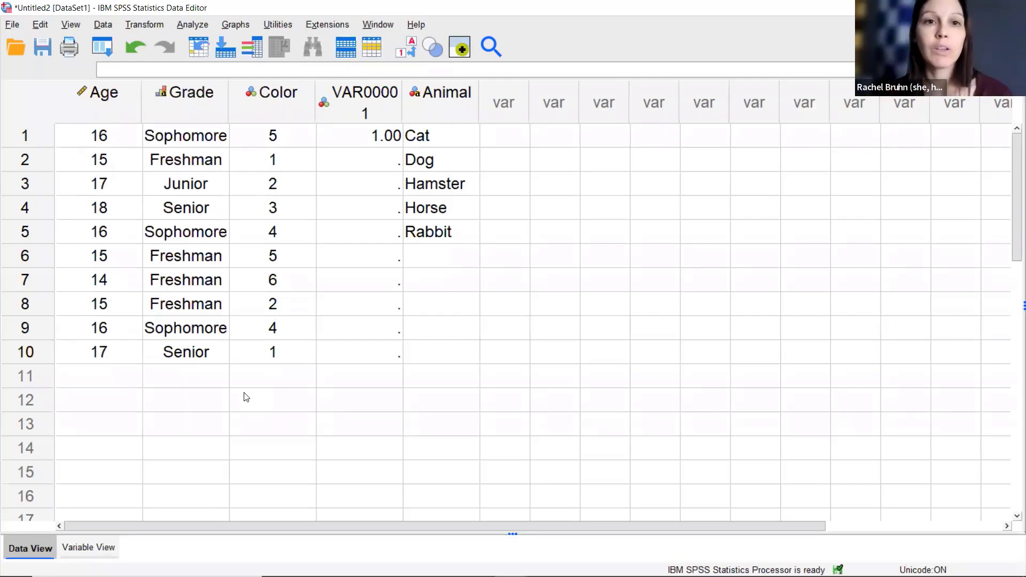
Review the Descriptives dialog with Age as the variable, including its statistics options and the saving of standardized values as variables, and close it
left_click(179, 25)
mouse_move(225, 78)
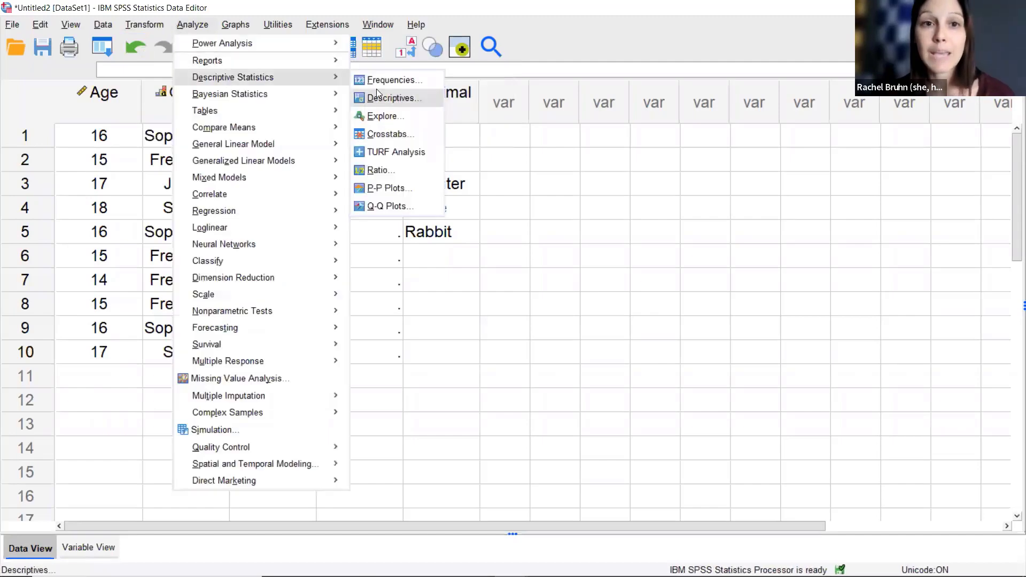
left_click(391, 101)
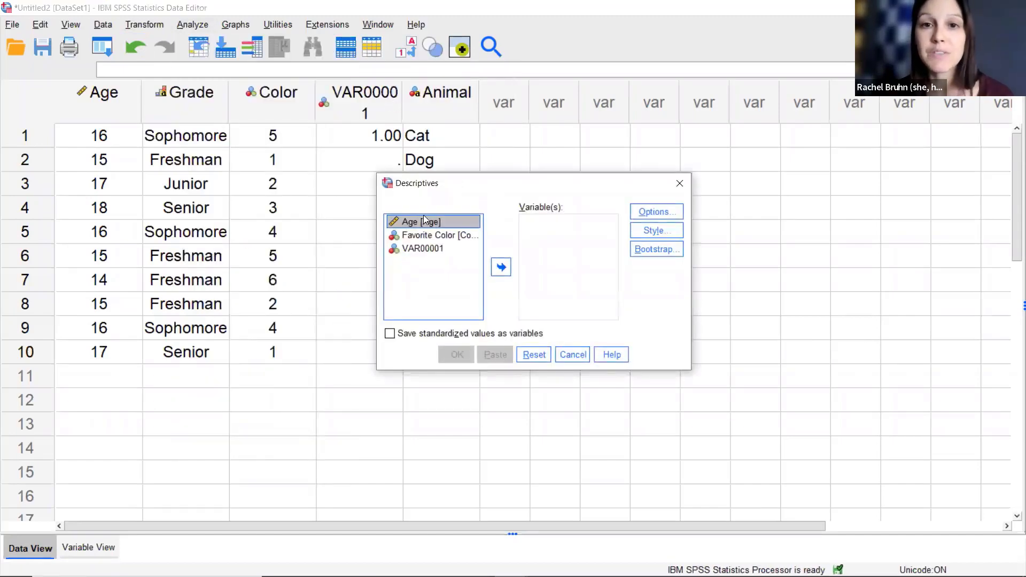
left_click(501, 268)
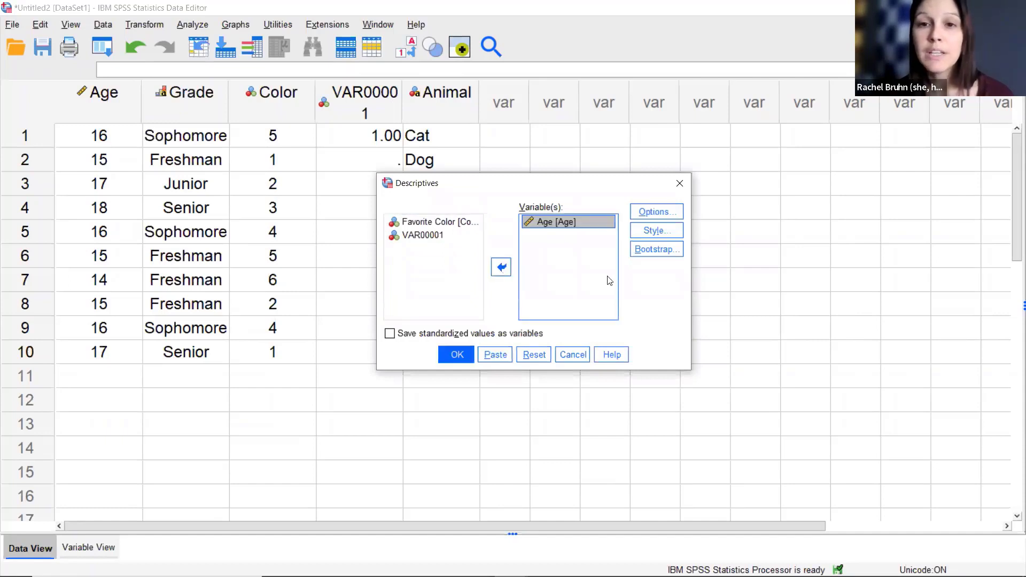
left_click(650, 218)
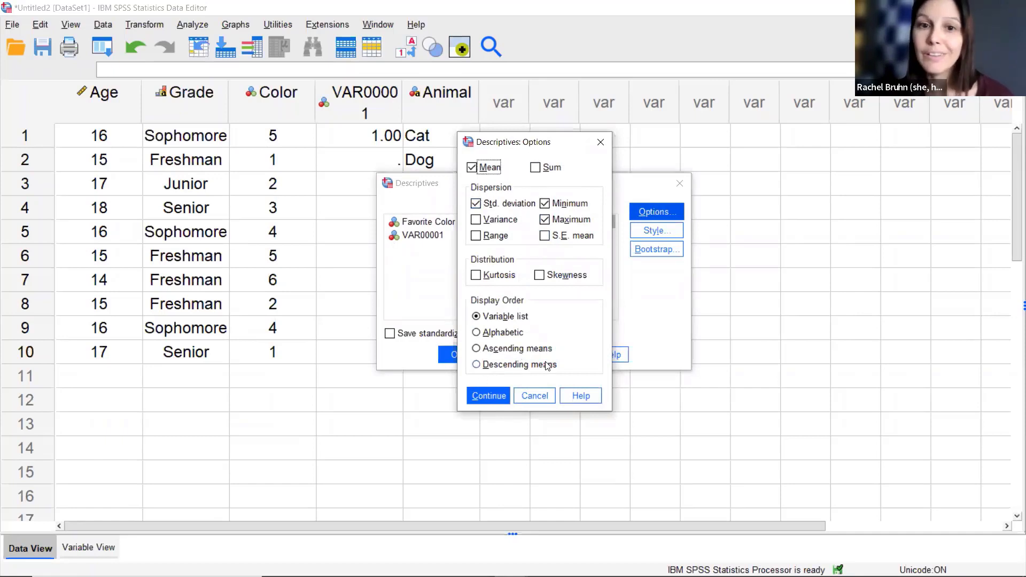
left_click(541, 395)
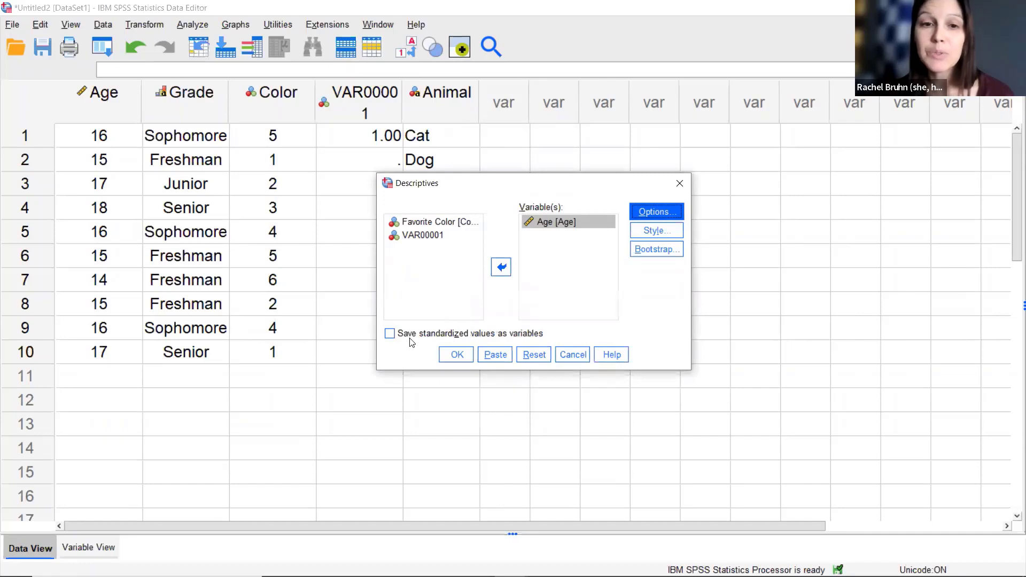
left_click(391, 335)
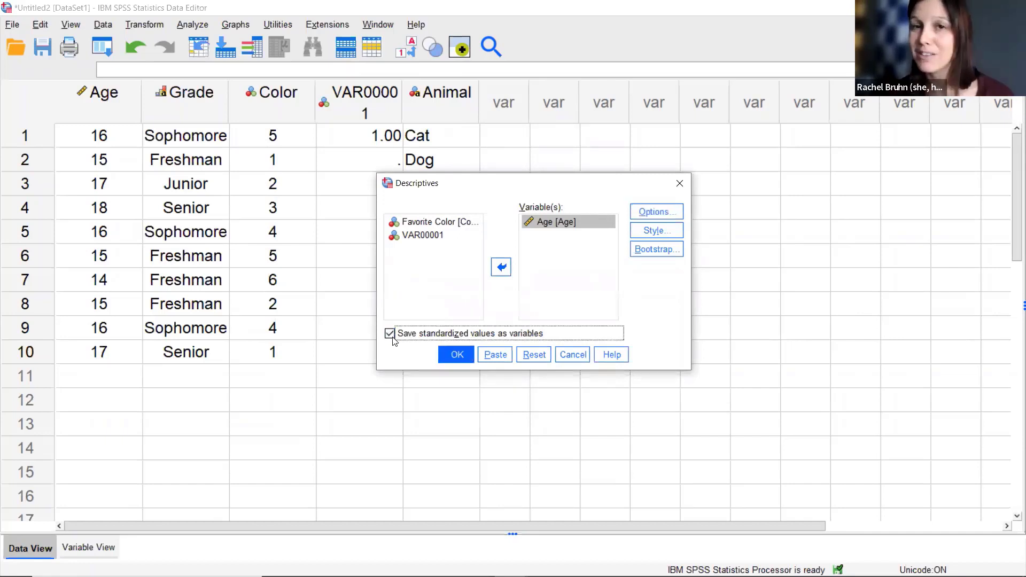
left_click(680, 184)
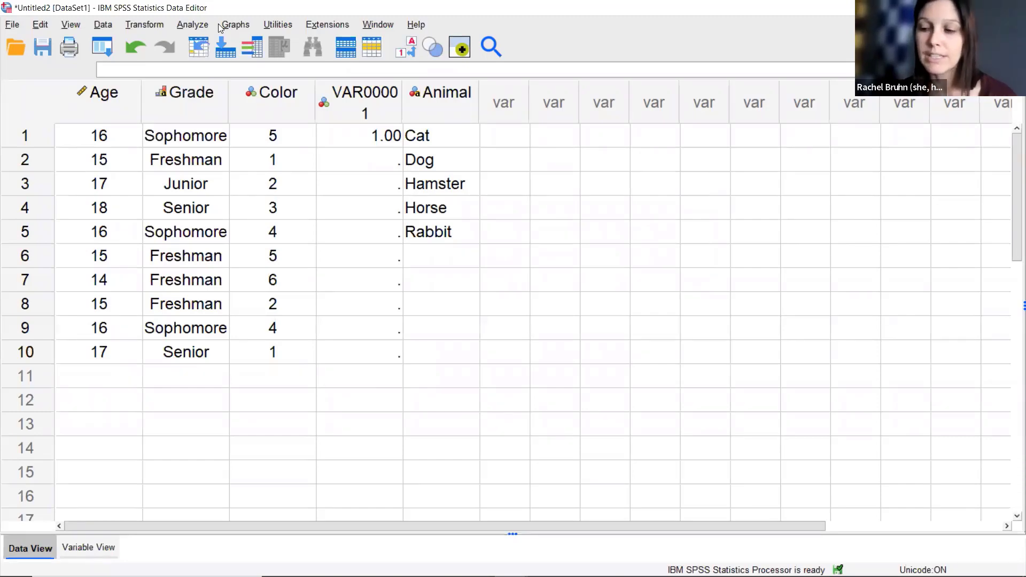
Show the output window again and widen it so the histogram fits across
left_click(243, 26)
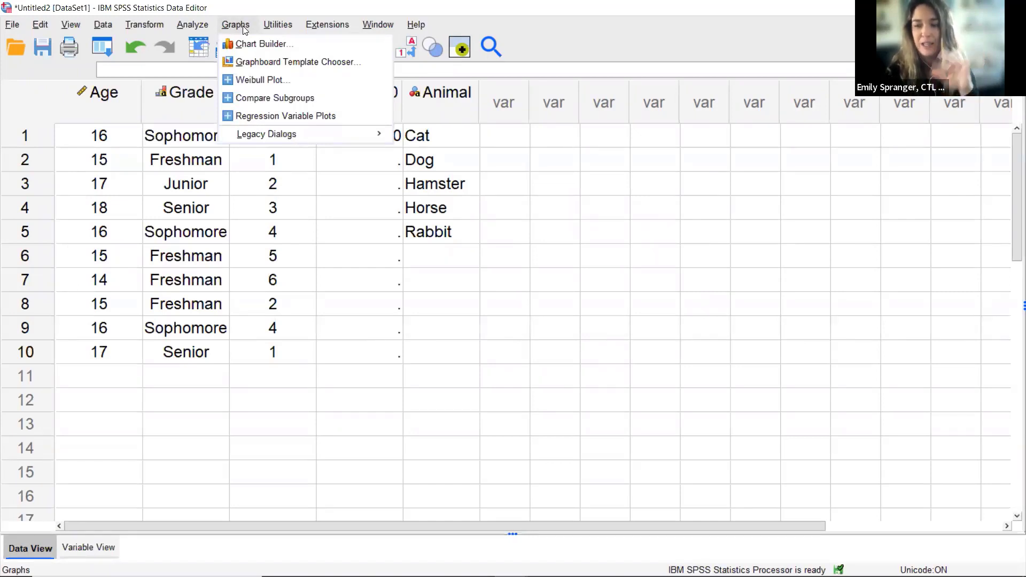
left_click(243, 26)
mouse_move(498, 555)
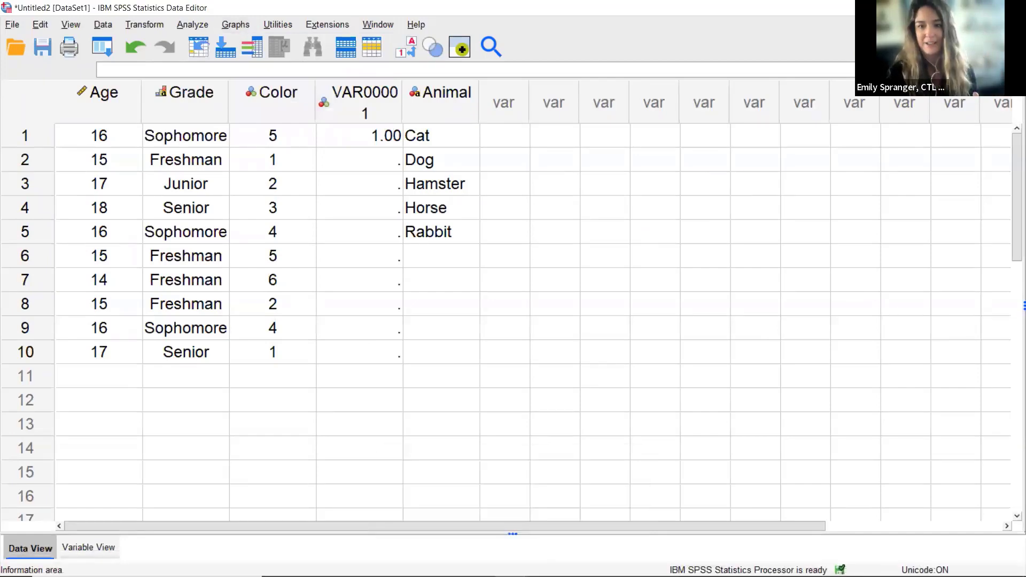
mouse_move(510, 564)
left_click(462, 516)
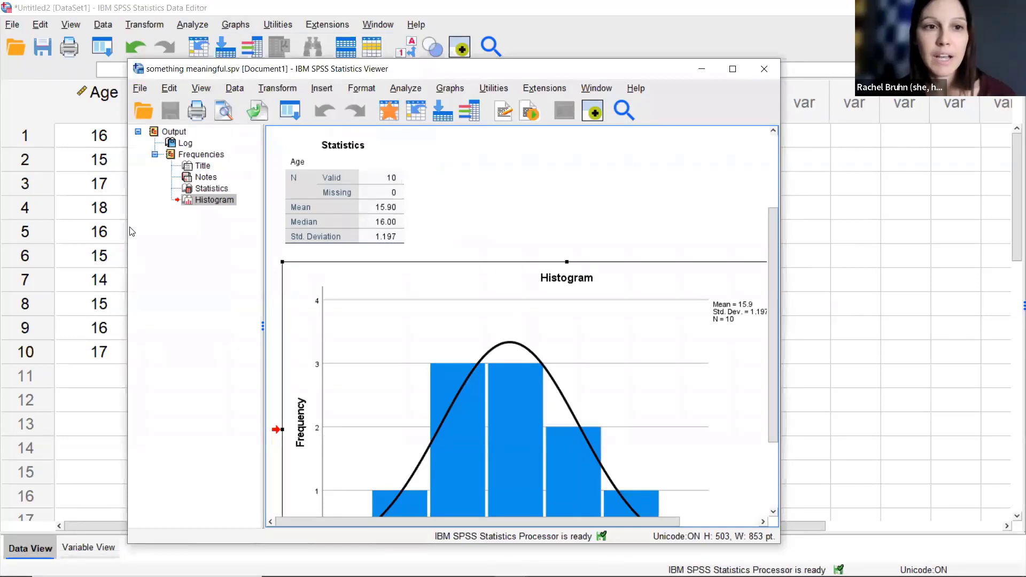
left_click_drag(128, 232, 40, 232)
scroll(422, 284, "up", 3)
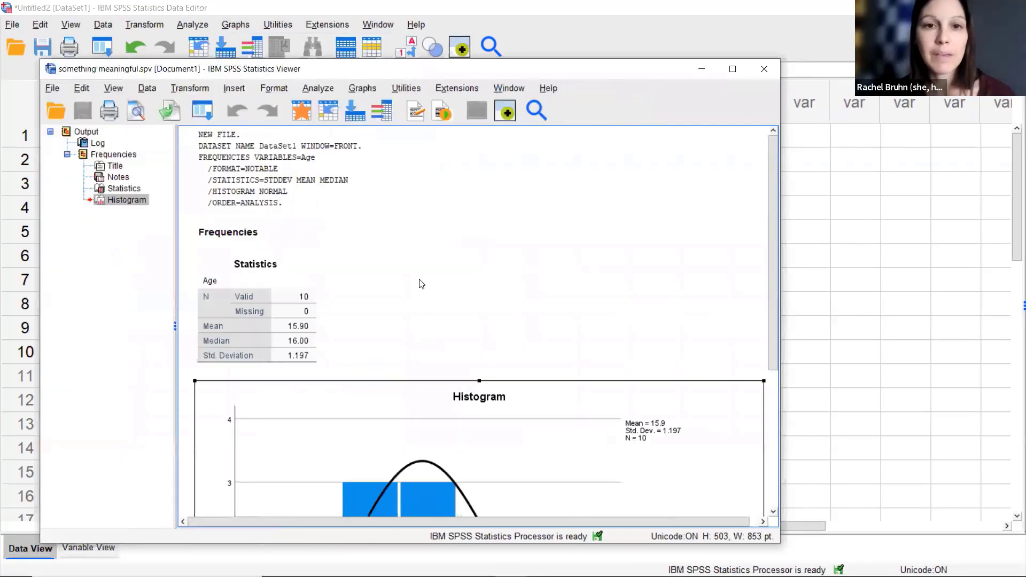
Examine the syntax log, the Age statistics table and the histogram in the output, and minimize the output window
left_click(246, 163)
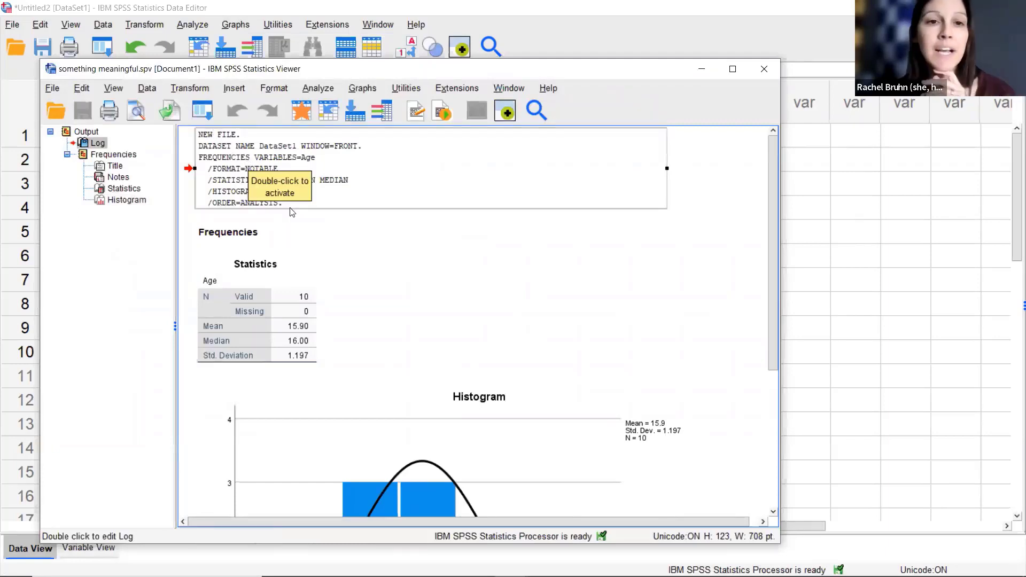
left_click_drag(775, 174, 788, 313)
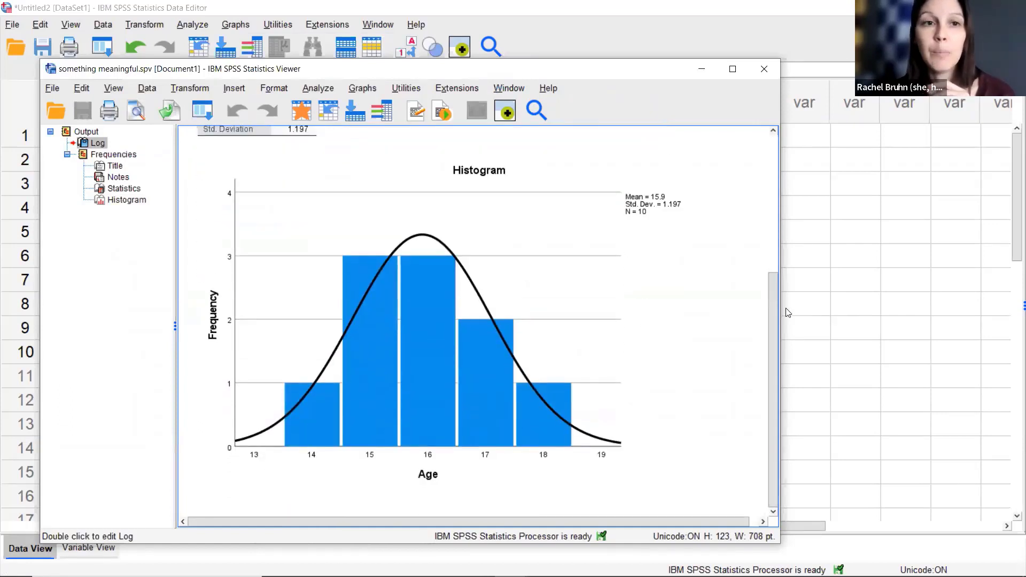
left_click_drag(771, 297, 767, 235)
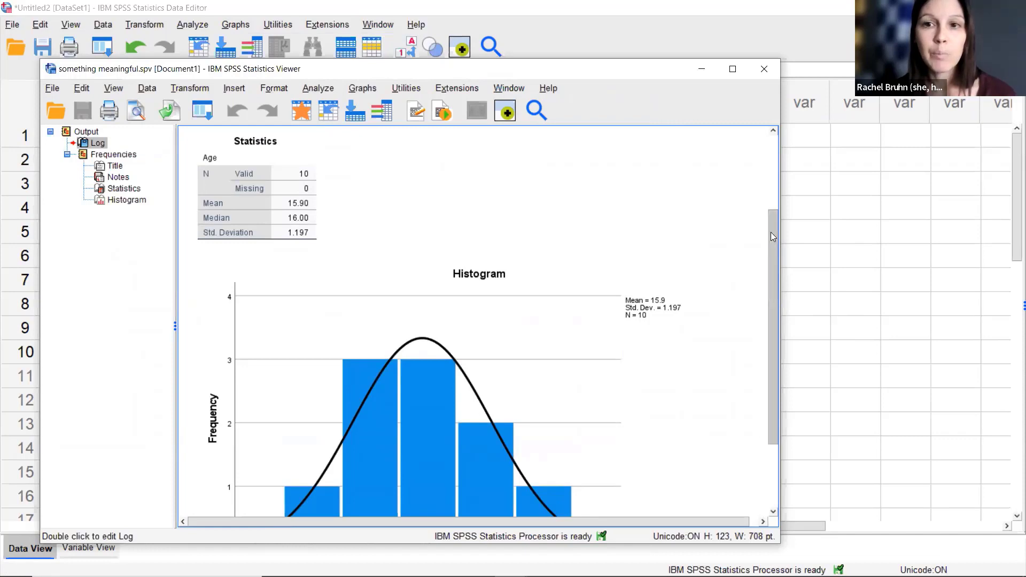
left_click_drag(771, 236, 774, 173)
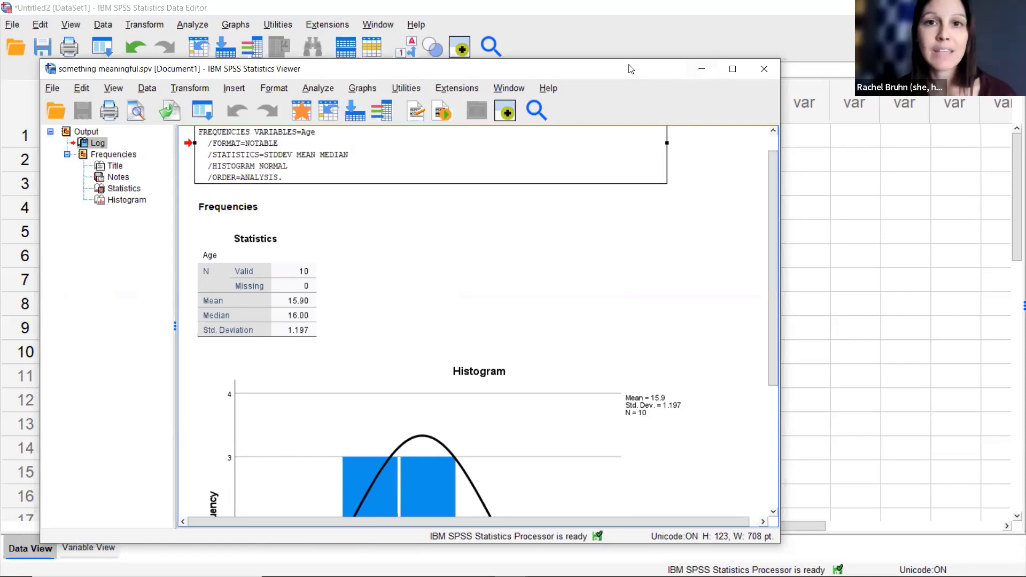
left_click(702, 70)
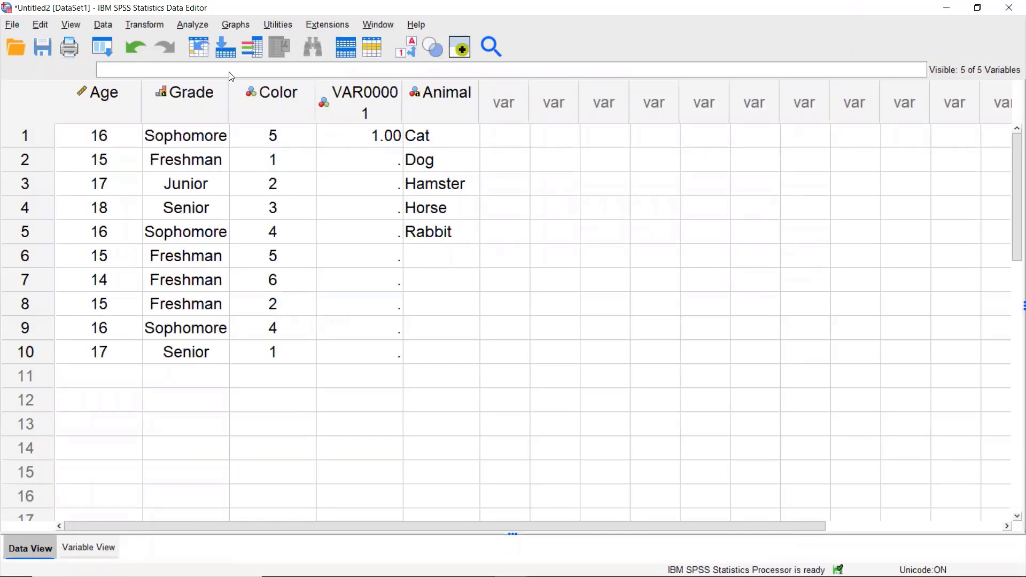
Look at the legacy simple bar chart definition for summaries for groups of cases, and close it
left_click(240, 25)
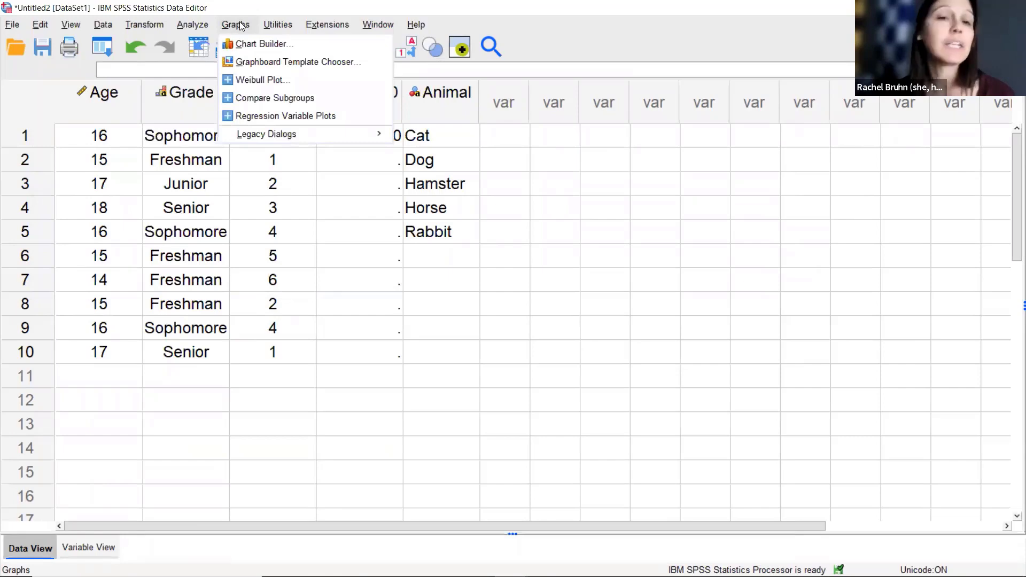
mouse_move(262, 138)
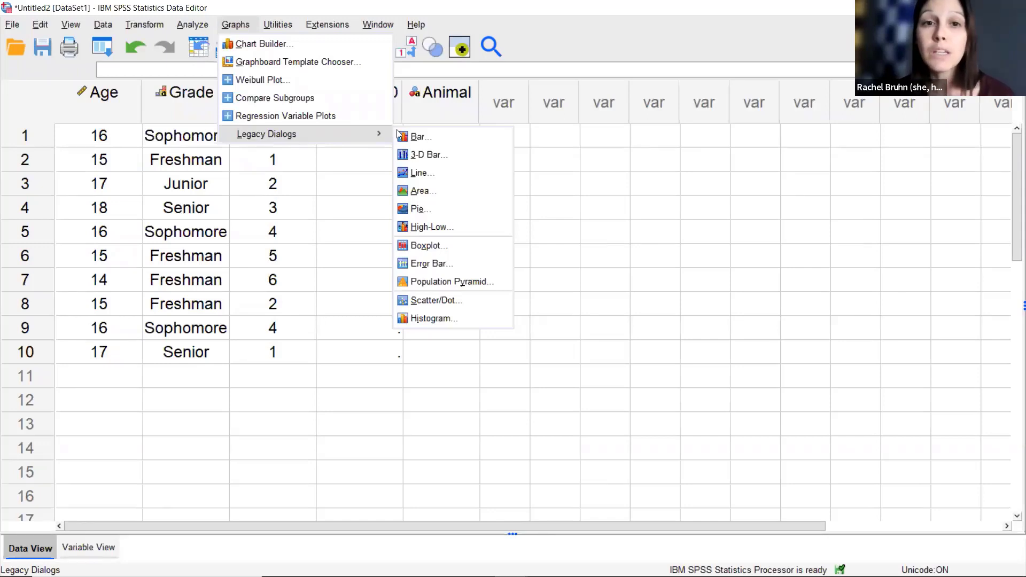
left_click(441, 137)
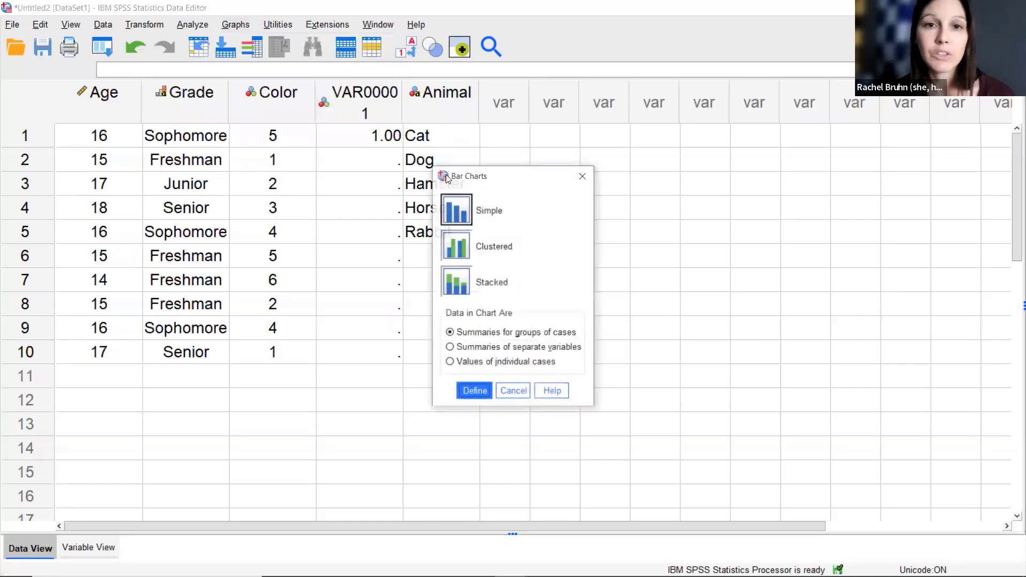
left_click(475, 392)
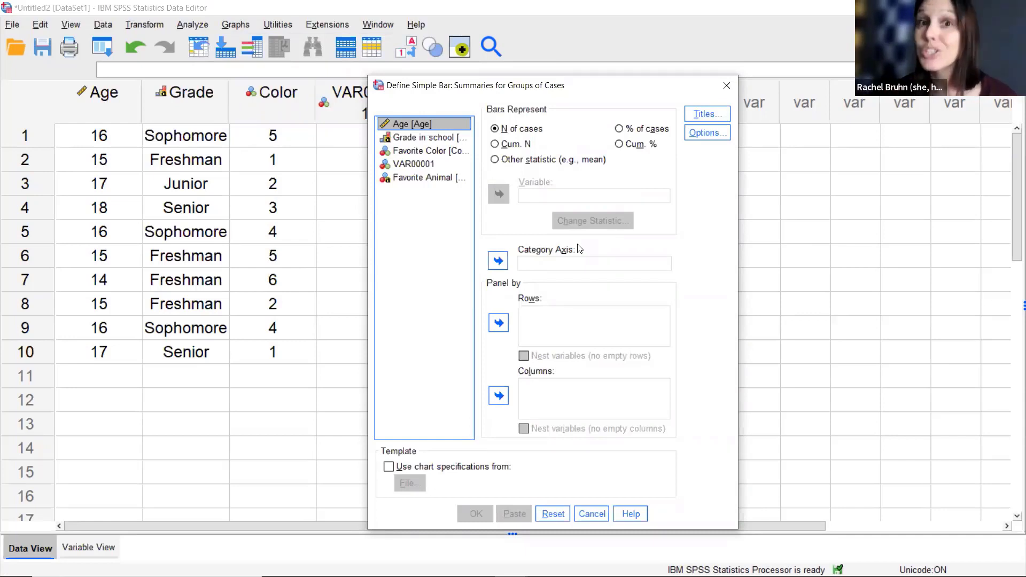
left_click(726, 85)
Start a simple bar chart in the Chart Builder
left_click(240, 25)
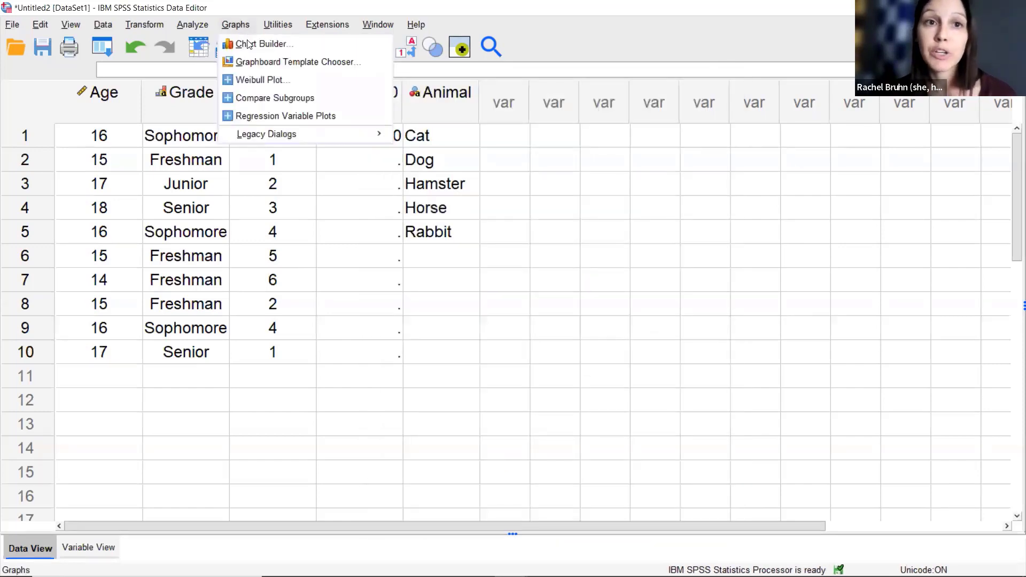
left_click(248, 43)
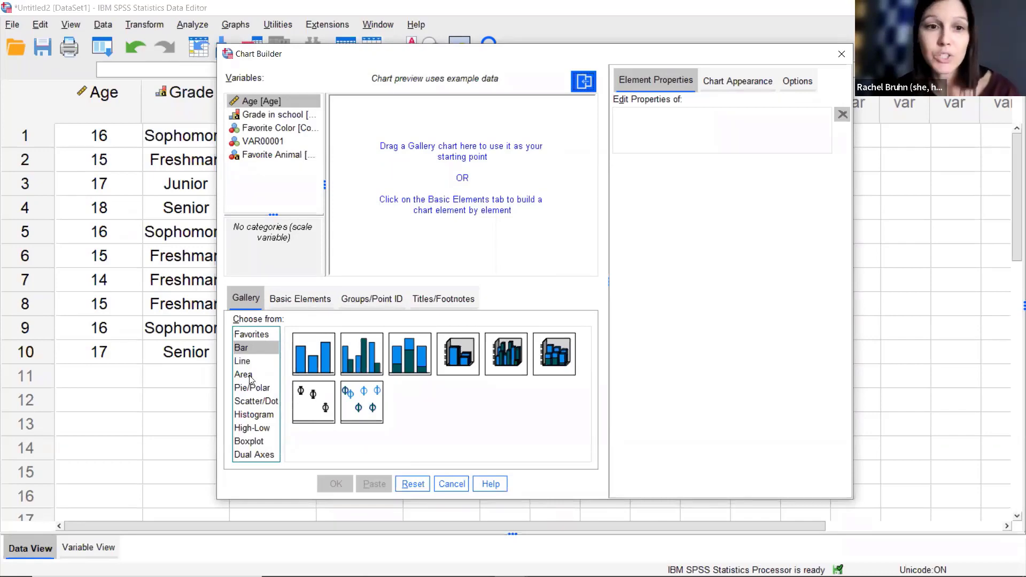
left_click(245, 347)
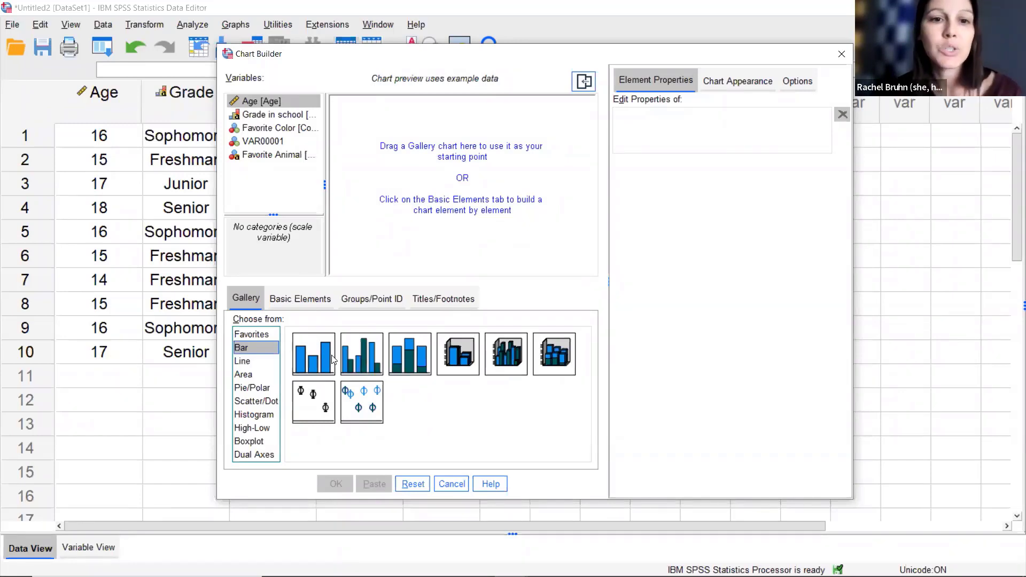
left_click_drag(315, 357, 462, 175)
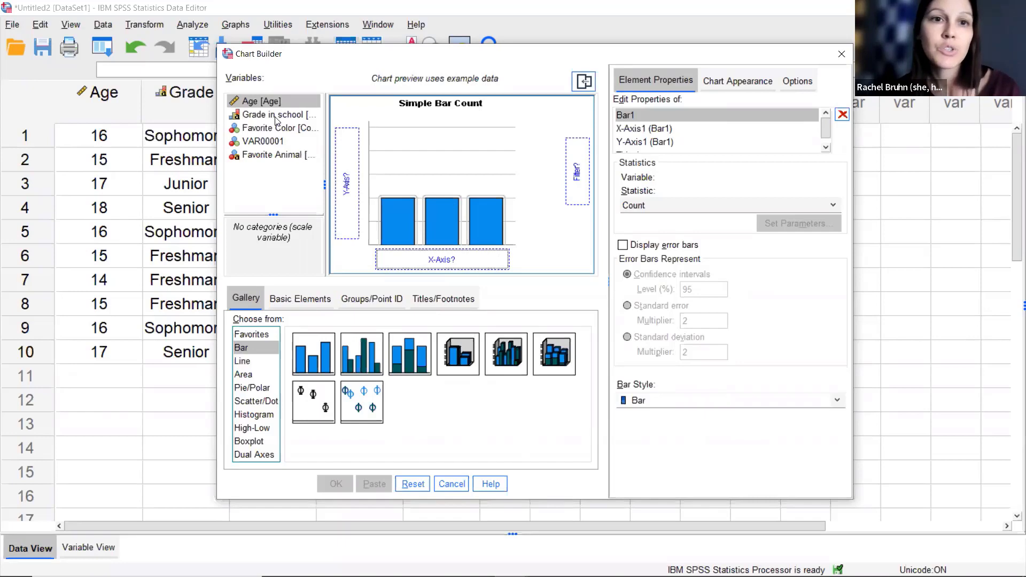
Assign Grade in school to the x-axis and Age to the y-axis, with Mean as the bar statistic
left_click(257, 115)
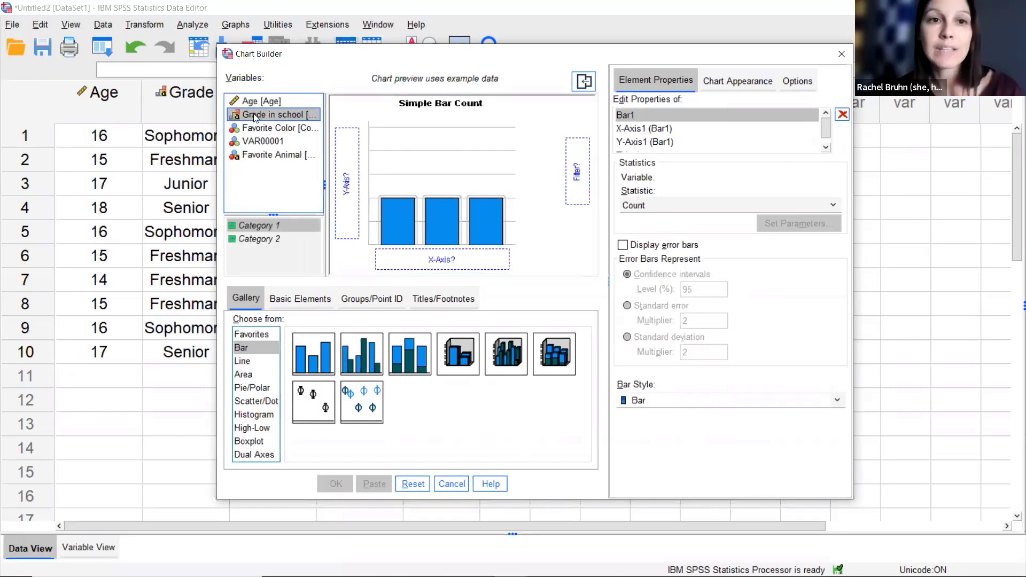
left_click_drag(255, 116, 411, 260)
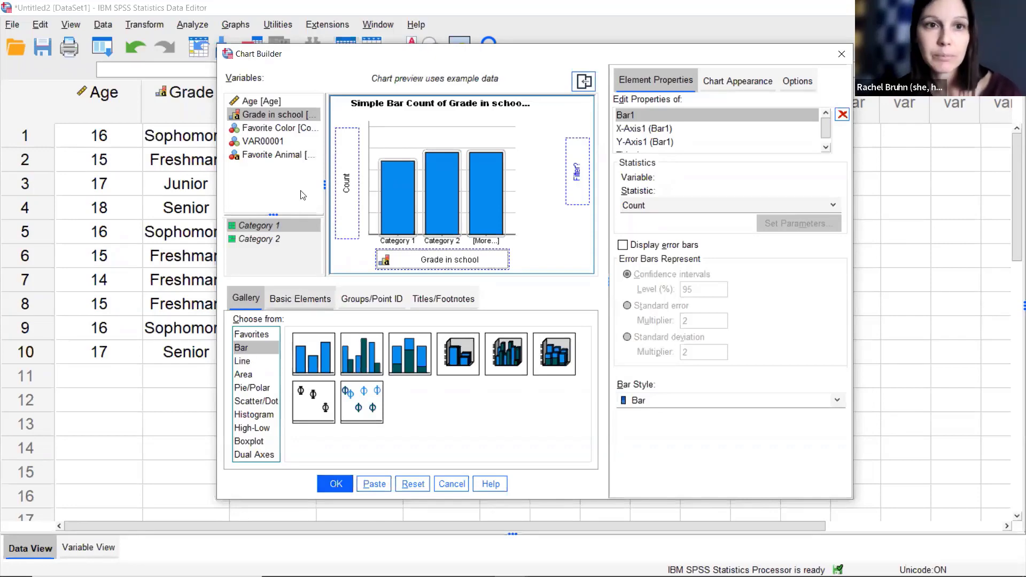
left_click(247, 102)
left_click_drag(247, 102, 342, 182)
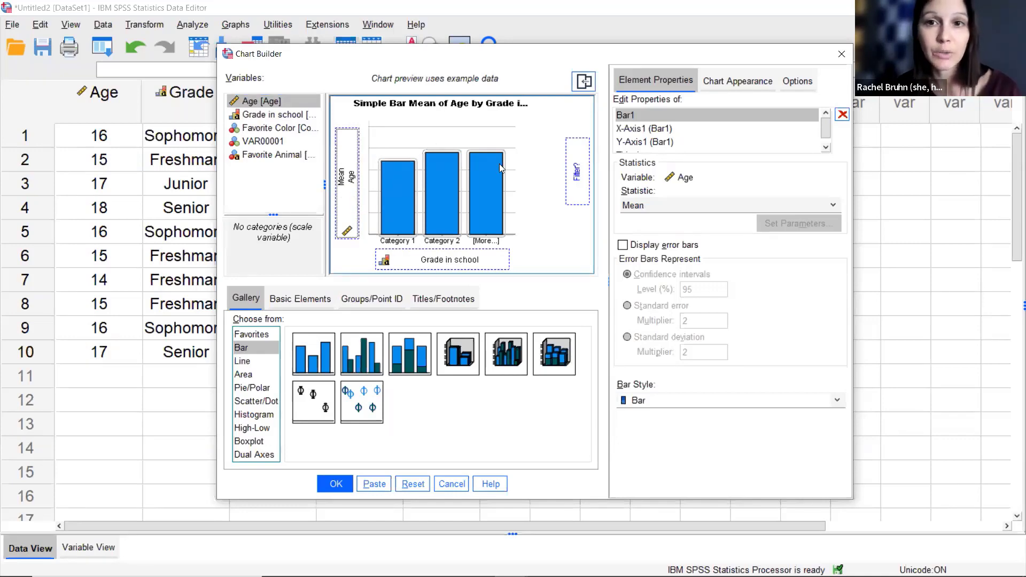
left_click(661, 207)
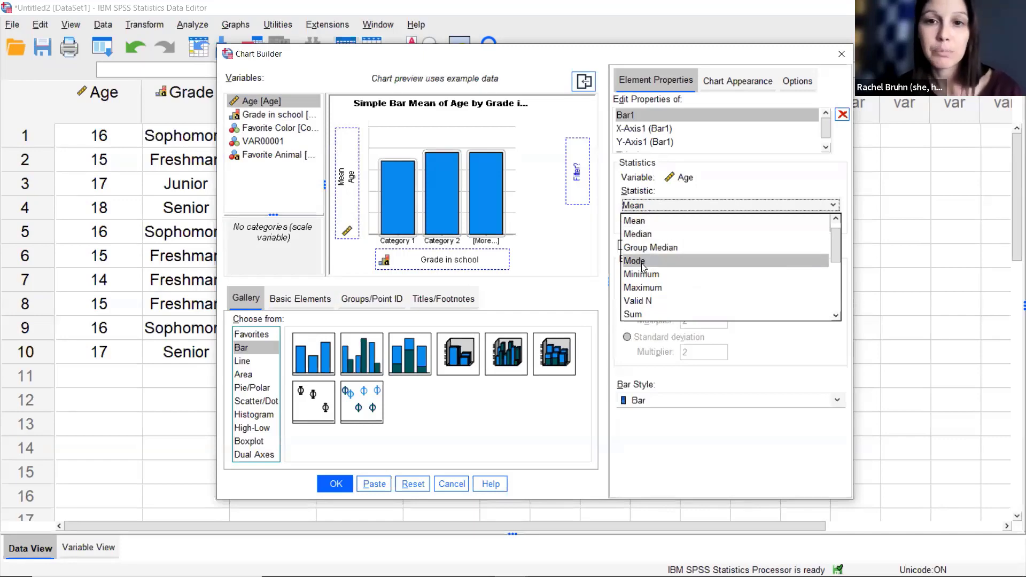
left_click(646, 220)
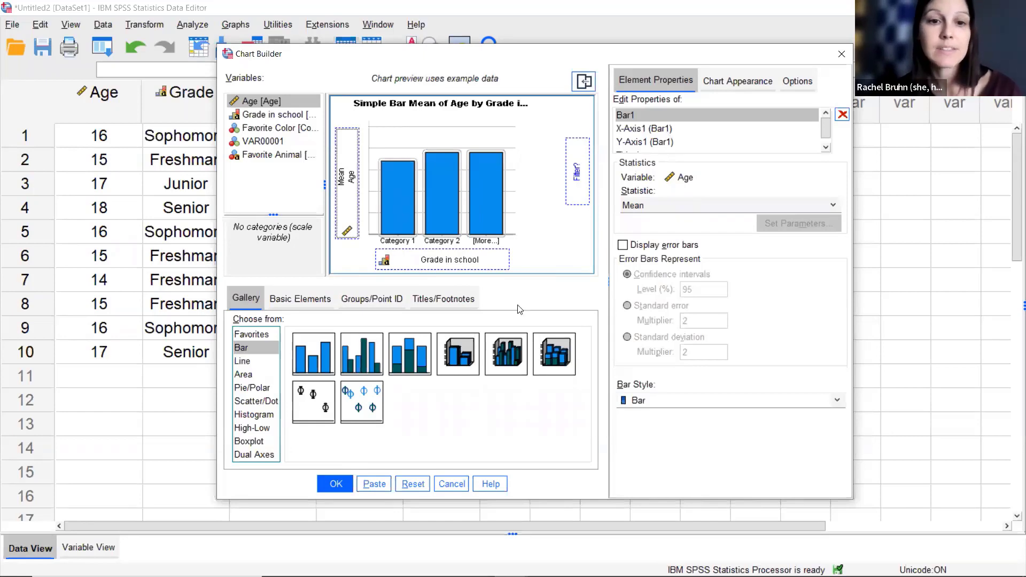
Generate the bar chart and maximize the output window to show it in full
left_click(337, 484)
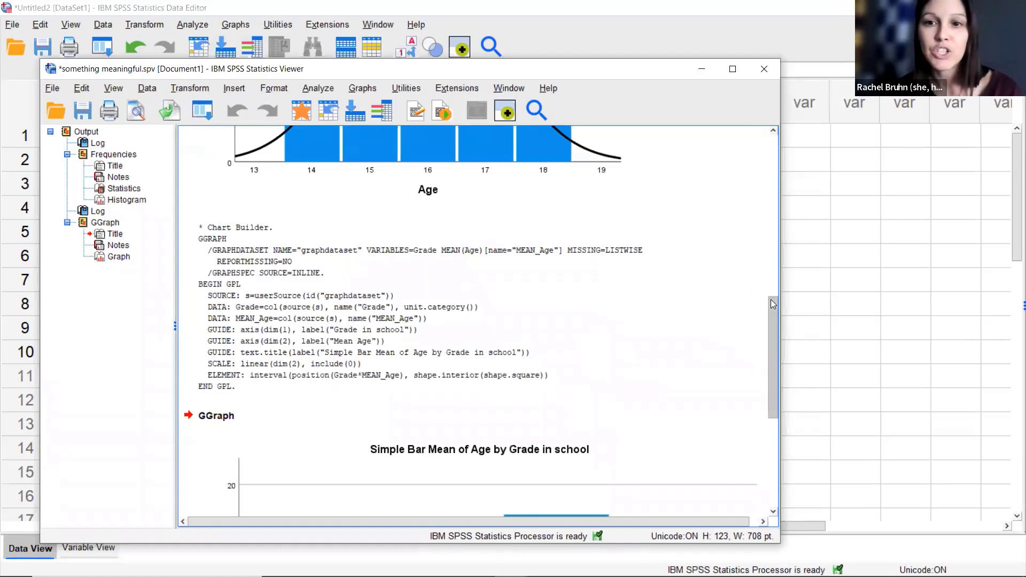
scroll(773, 303, "down", 5)
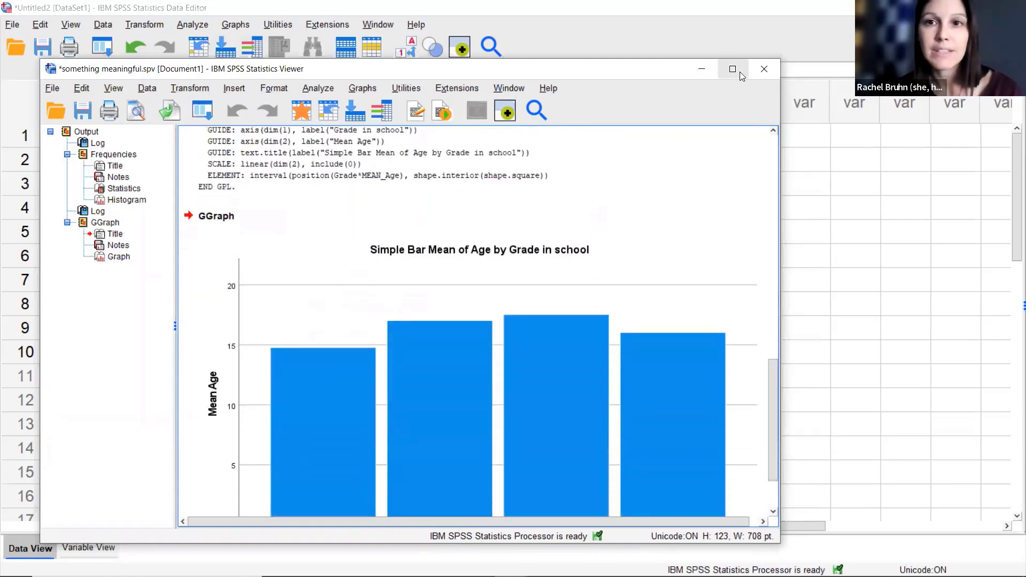
left_click(741, 73)
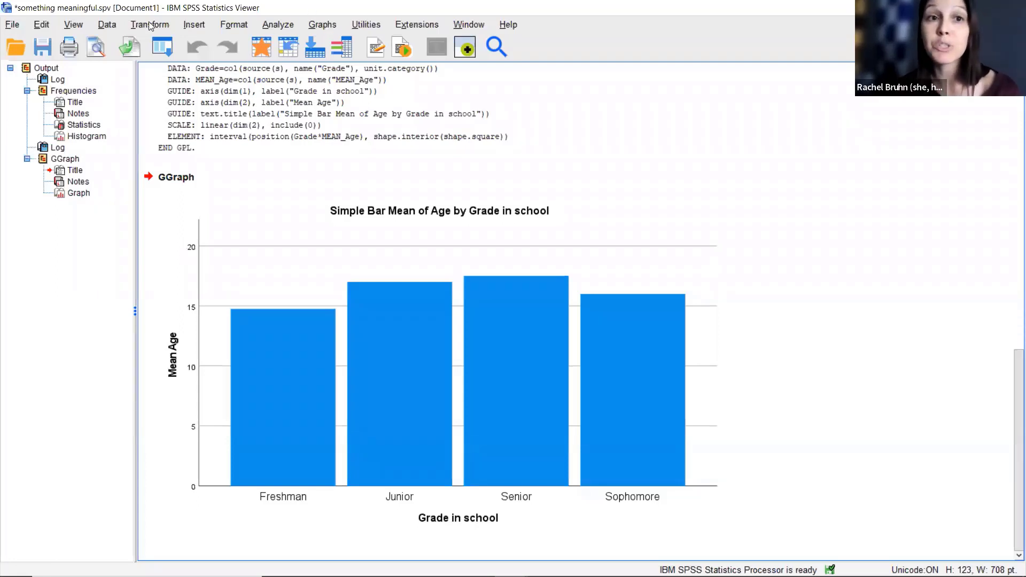
Reset the Chart Builder and start a pie chart
left_click(325, 27)
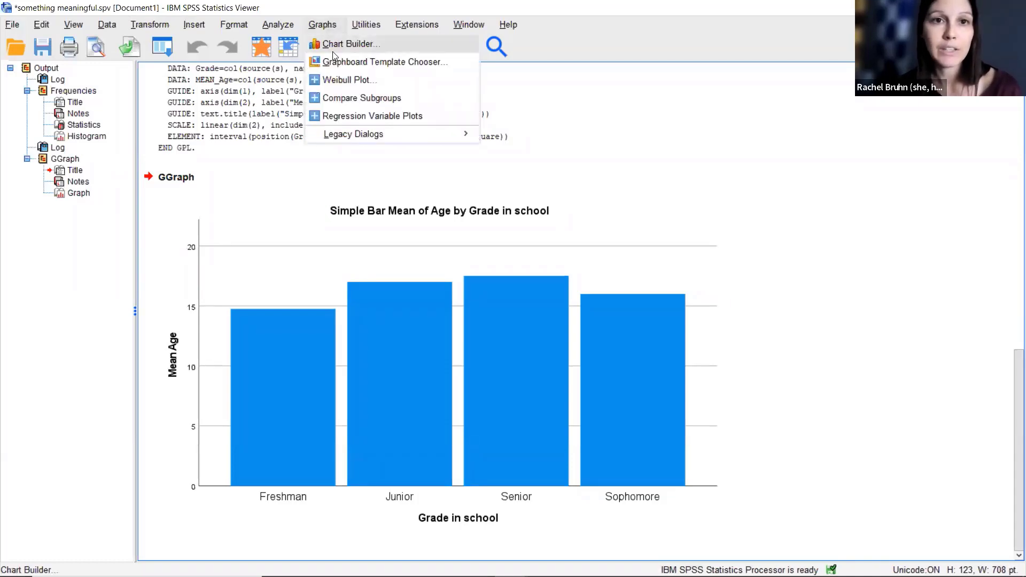
left_click(333, 51)
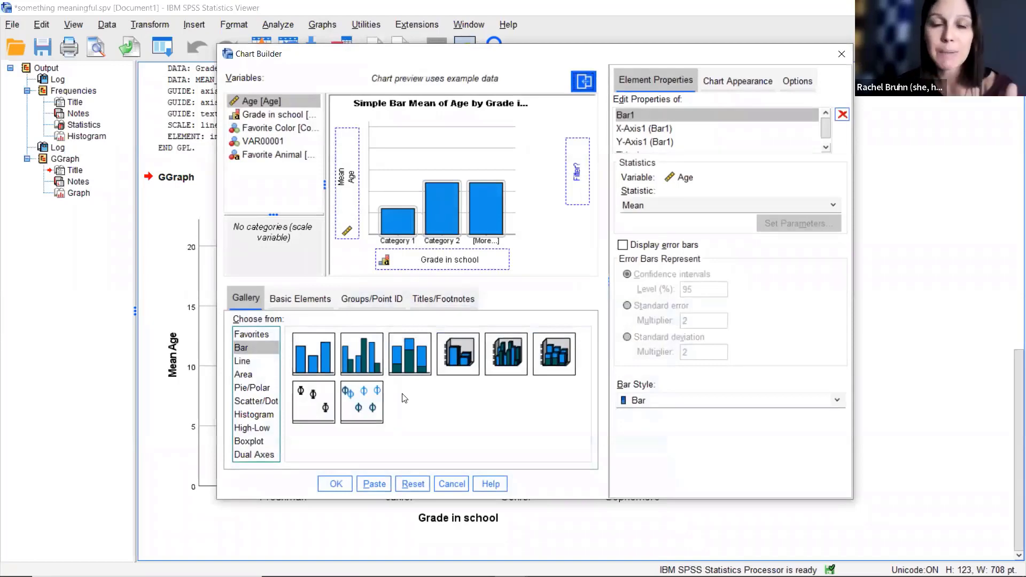
left_click(413, 484)
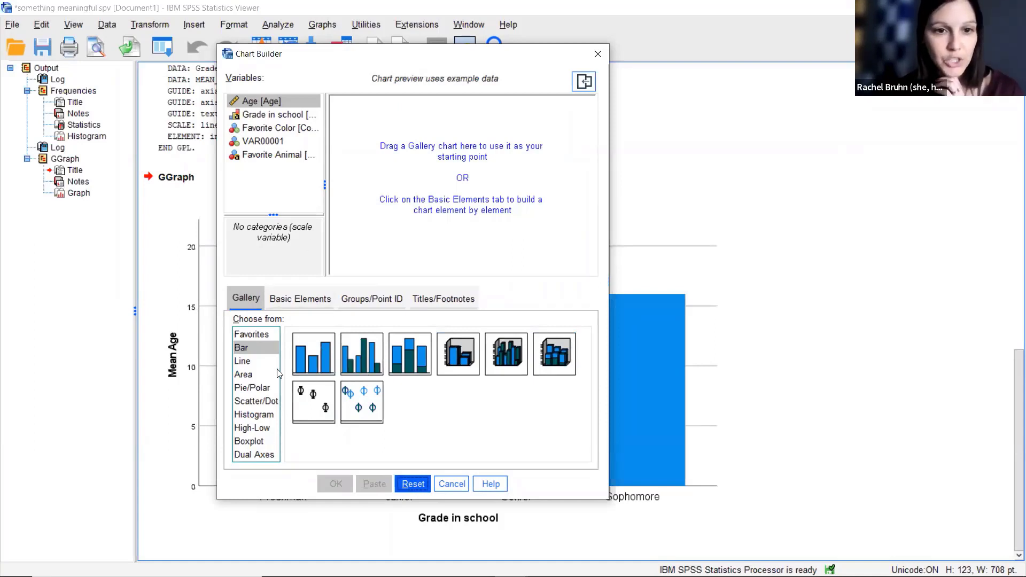
left_click(263, 387)
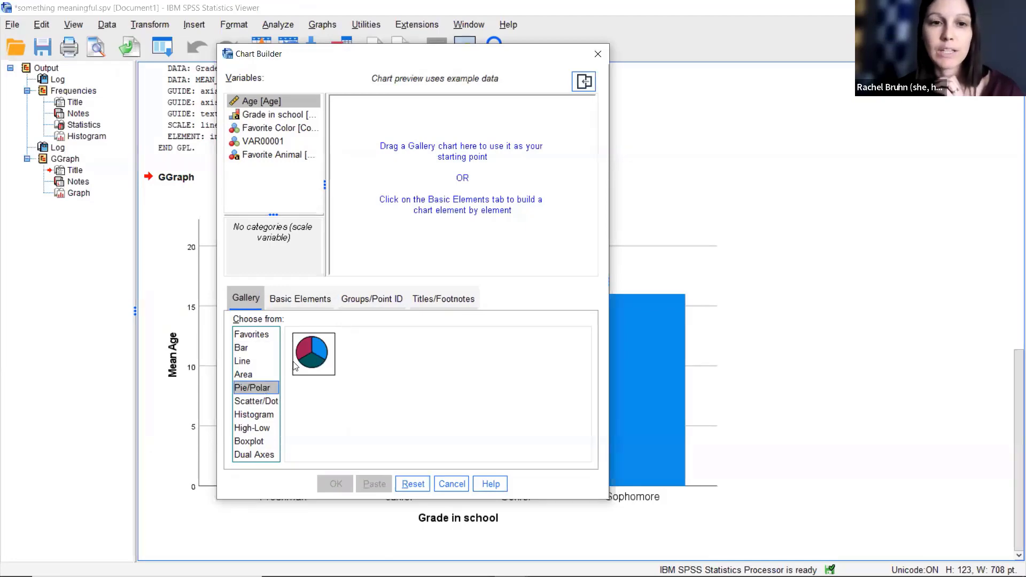
left_click_drag(313, 358, 463, 186)
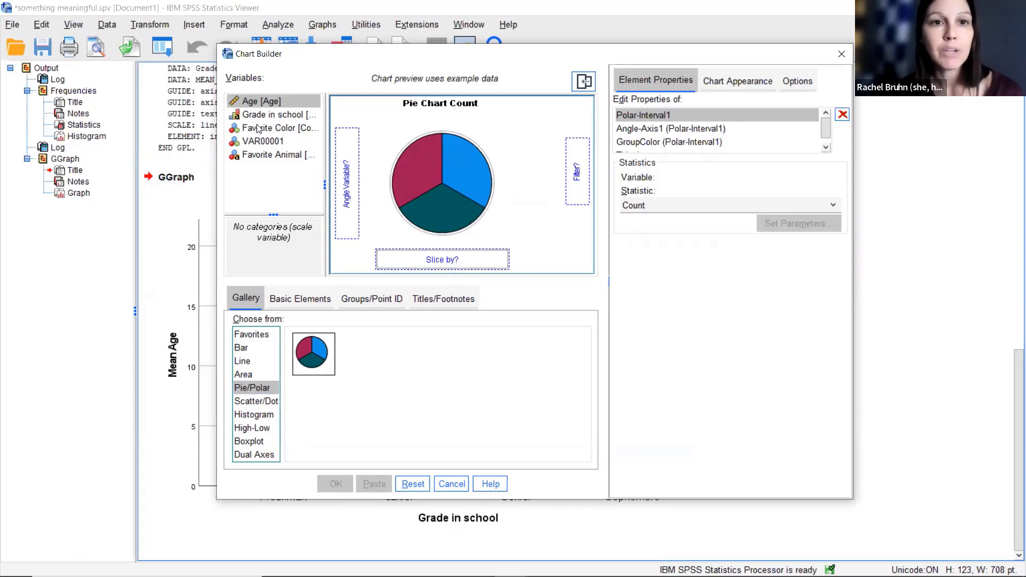
Slice the pie by Favorite Color with Count as the statistic, and generate the chart
left_click_drag(262, 129, 404, 260)
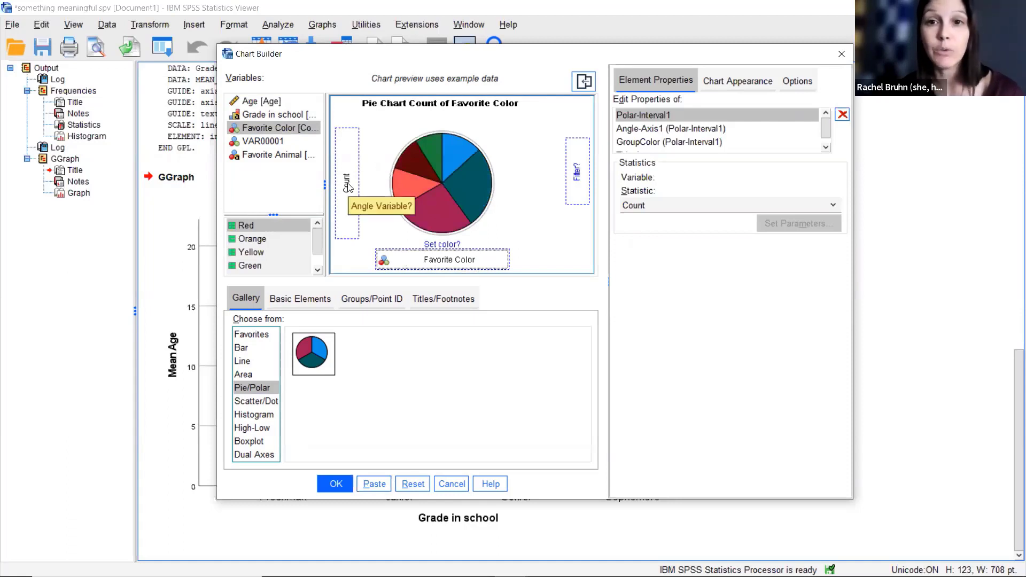
left_click(661, 205)
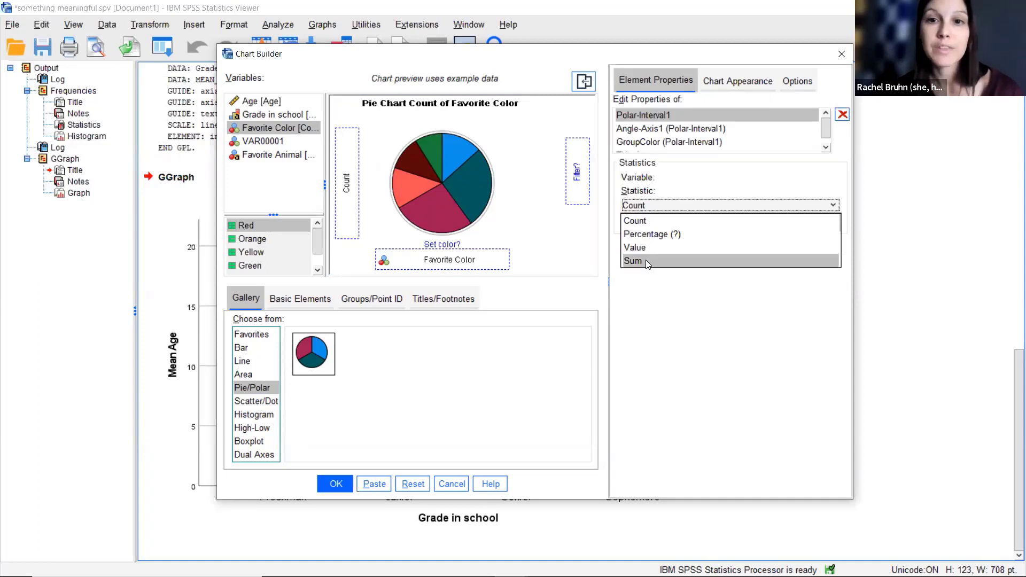
left_click(647, 220)
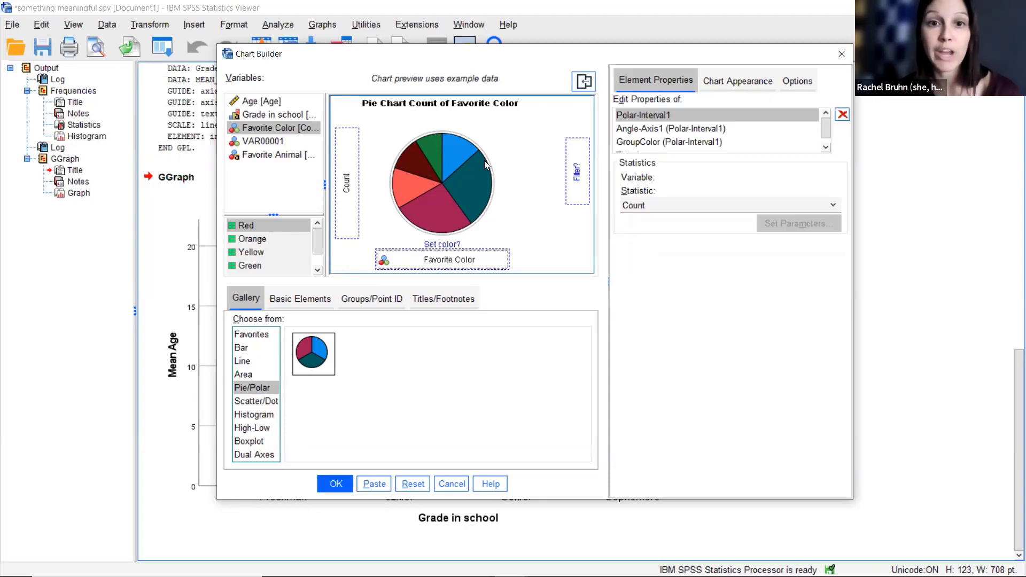
left_click(337, 488)
scroll(678, 406, "down", 5)
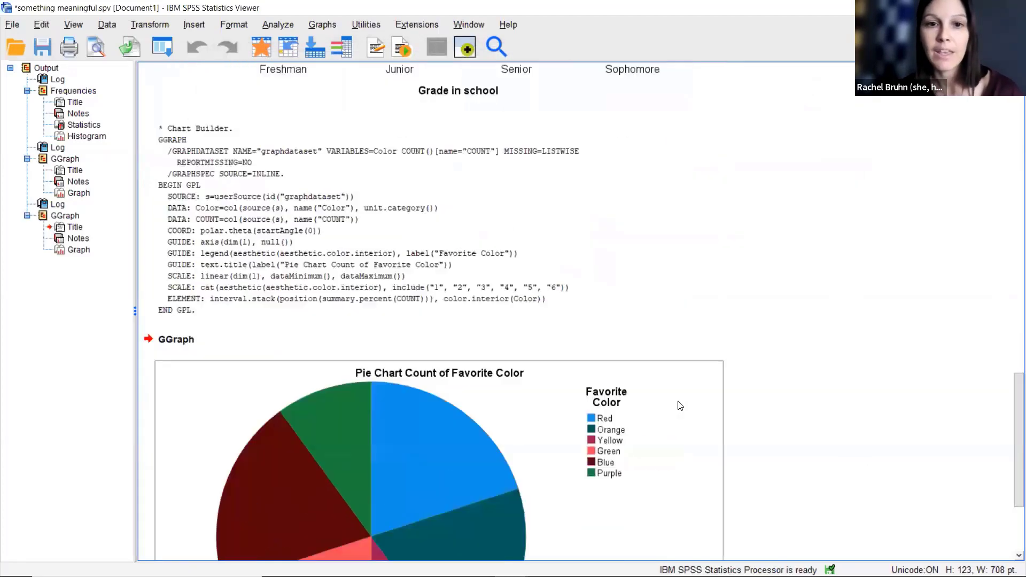
scroll(679, 406, "down", 1)
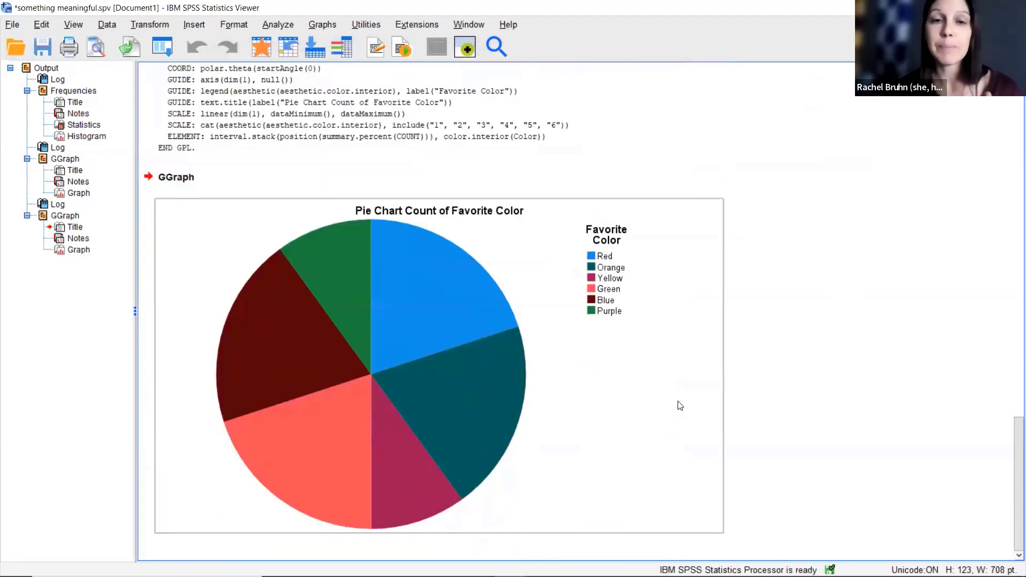
Check the Color values in the Data Editor against the pie chart, and return to the maximized output window
left_click(611, 295)
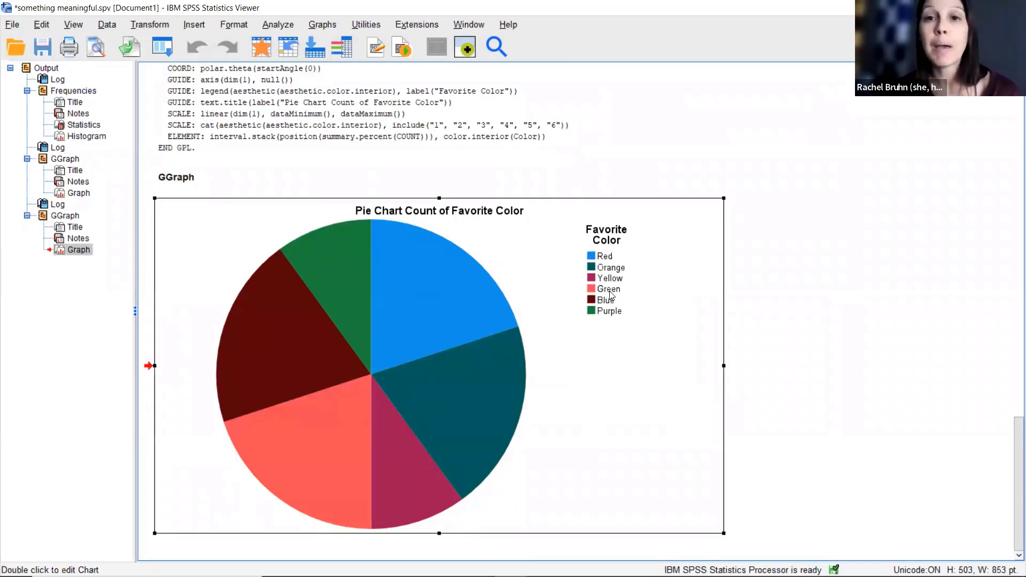
double_click(325, 7)
left_click(329, 7)
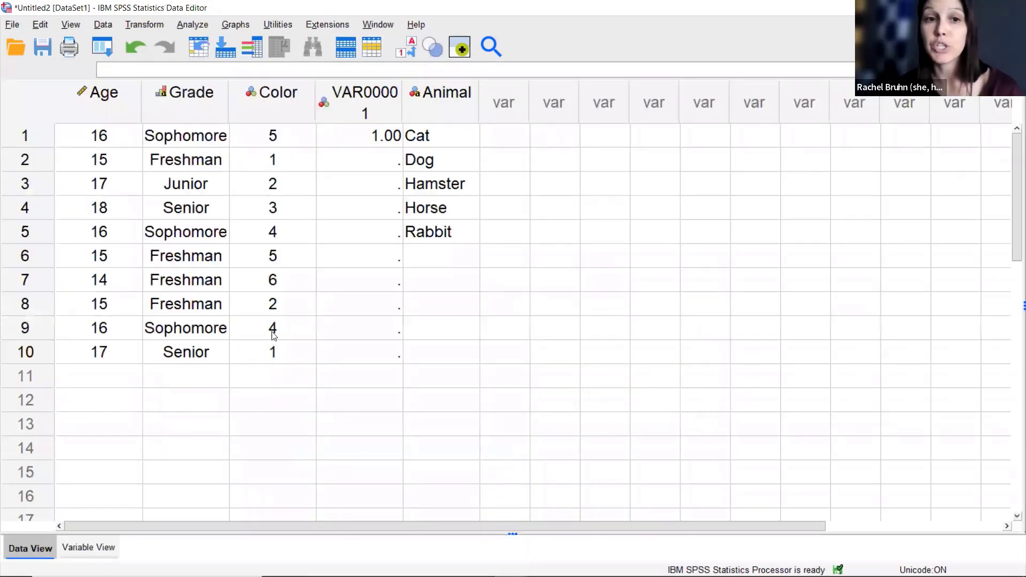
mouse_move(481, 567)
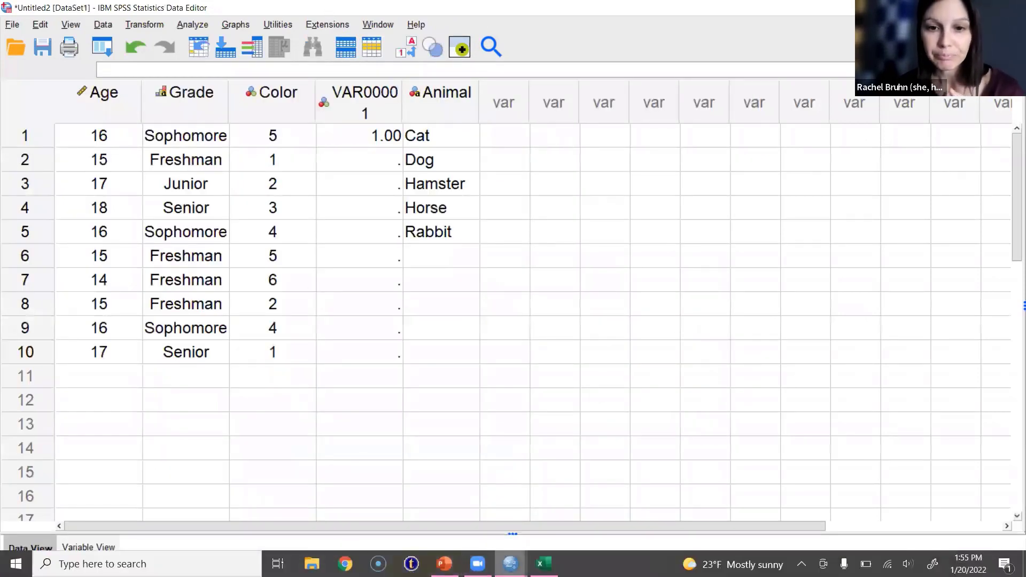
left_click(439, 502)
scroll(556, 359, "down", 3)
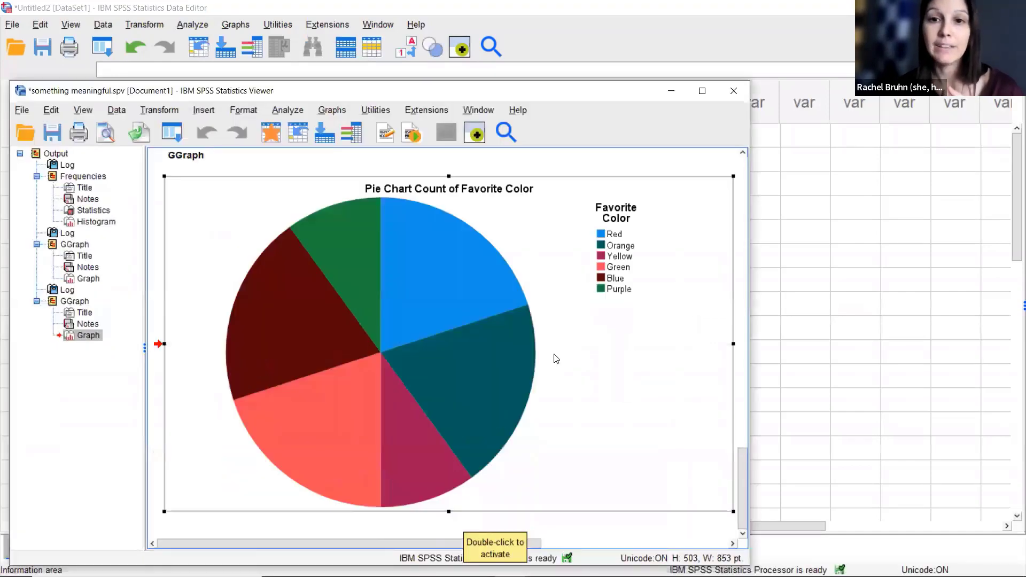
left_click(707, 97)
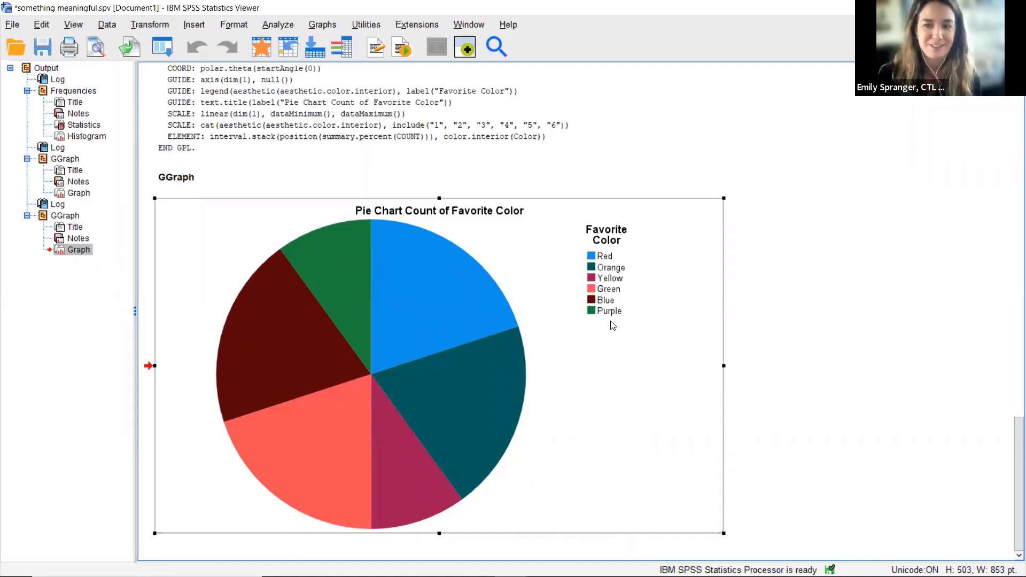
Open the pie chart for editing and bring the legend's fill and border properties fully into view
double_click(463, 322)
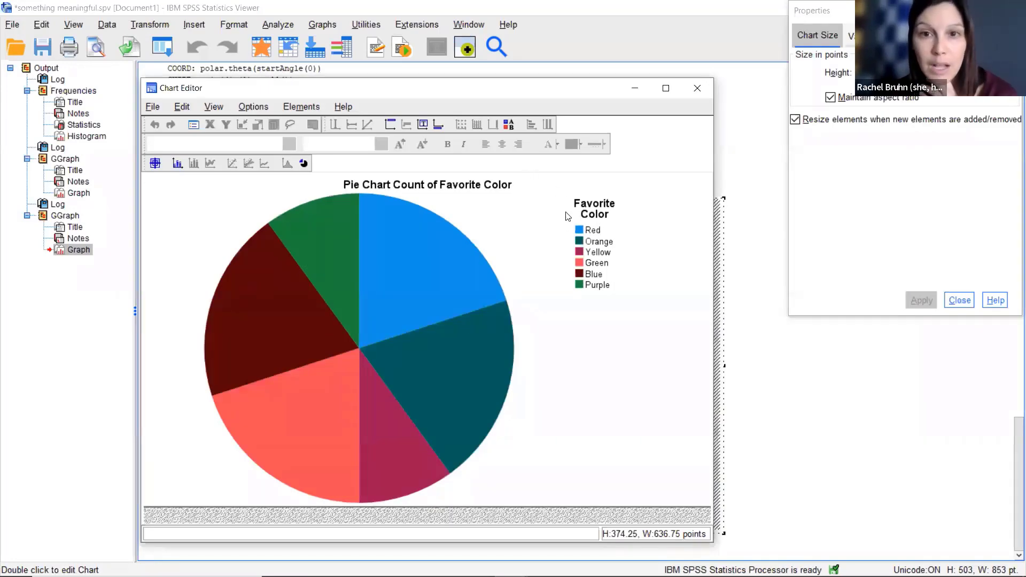
left_click(578, 230)
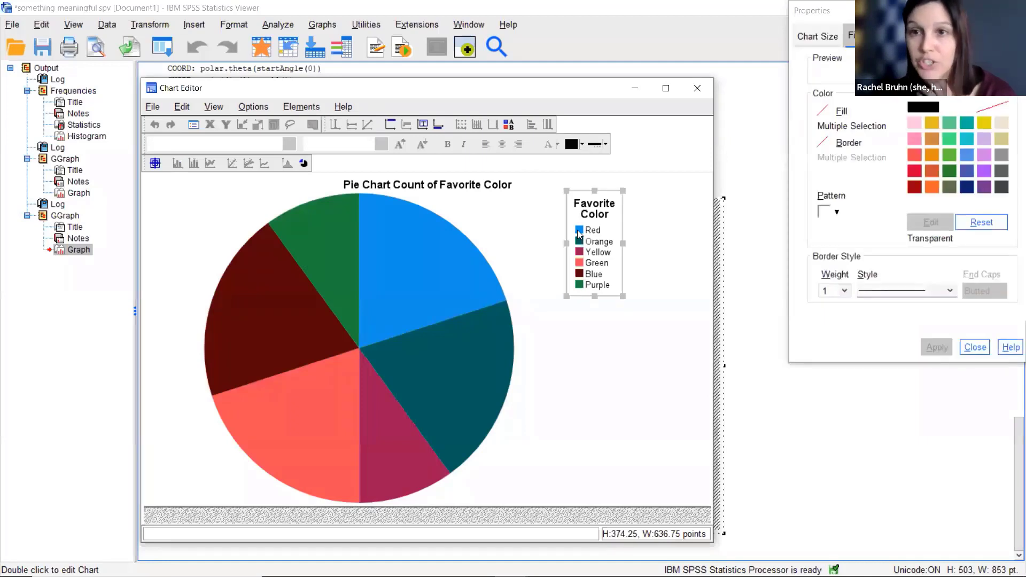
left_click(857, 350)
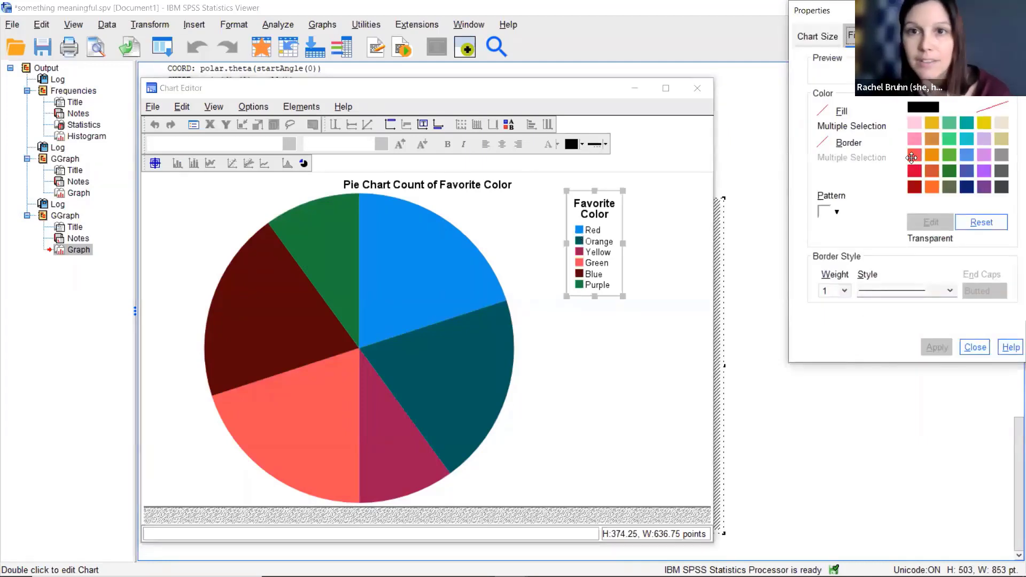
left_click_drag(912, 158, 433, 429)
left_click(528, 460)
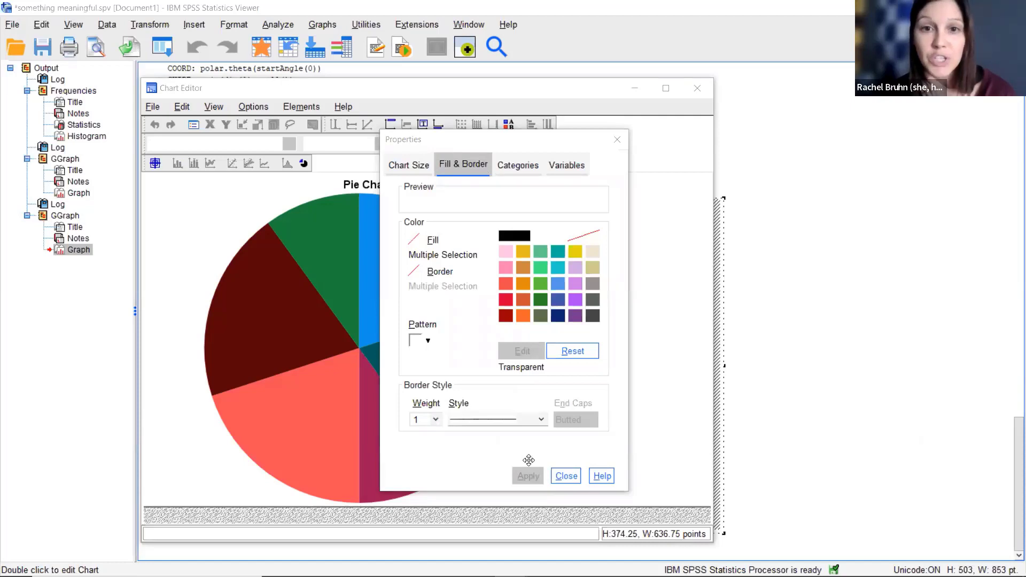
Fill the legend background with pink (254, 130, 180)
left_click(505, 269)
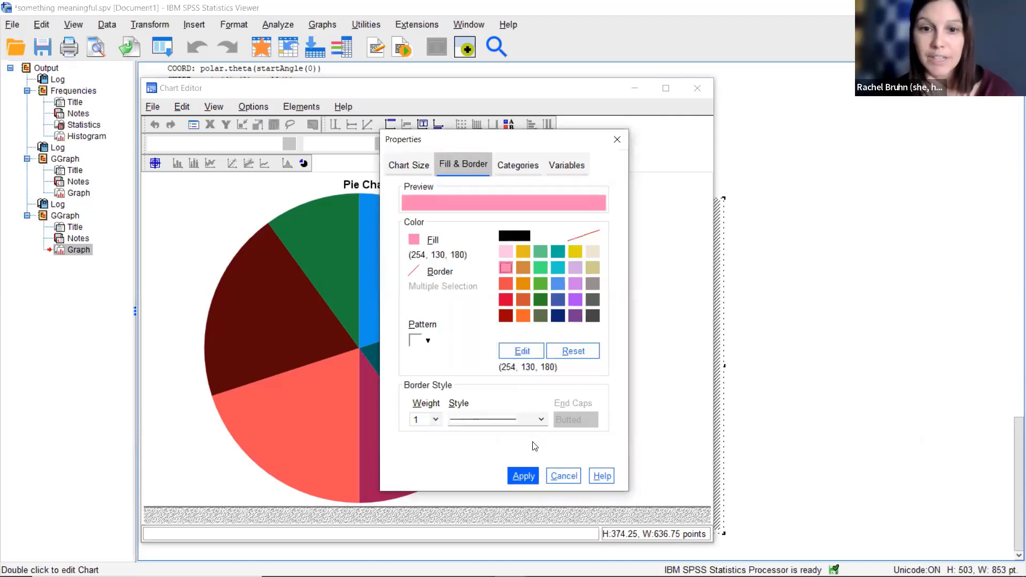
left_click(524, 477)
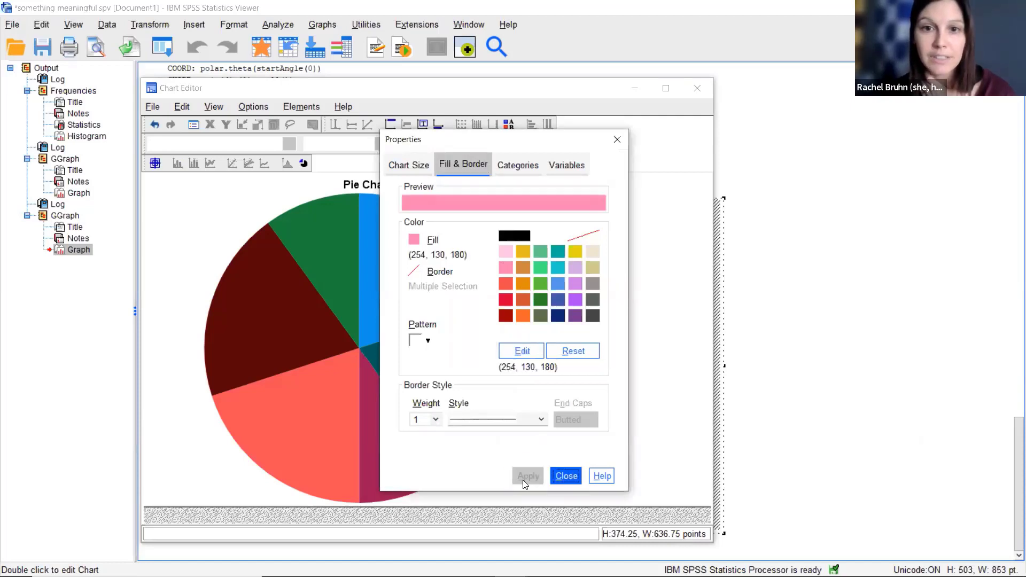
left_click(567, 477)
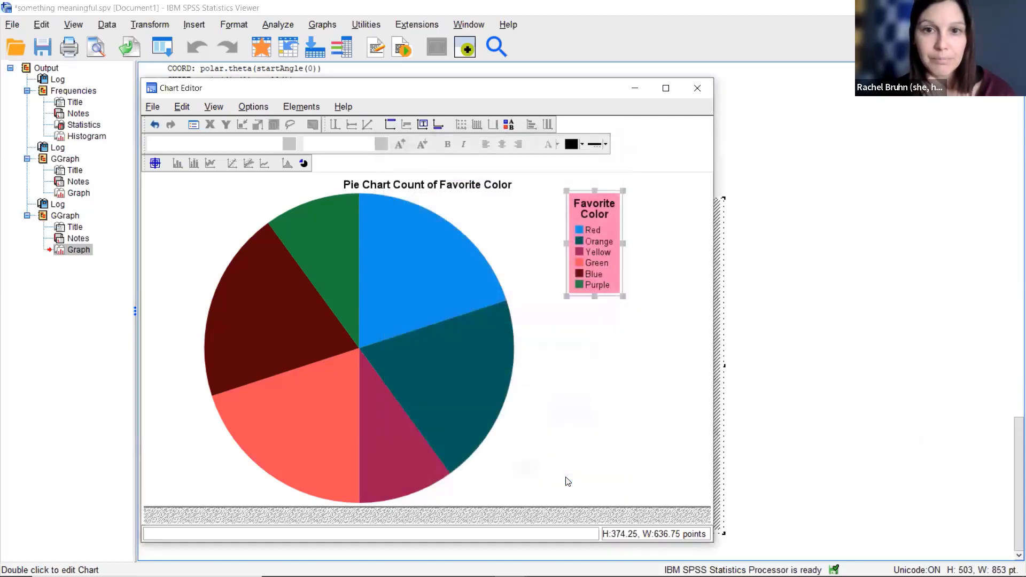
Look through the legend label's text style, variable, element type and category properties
double_click(592, 227)
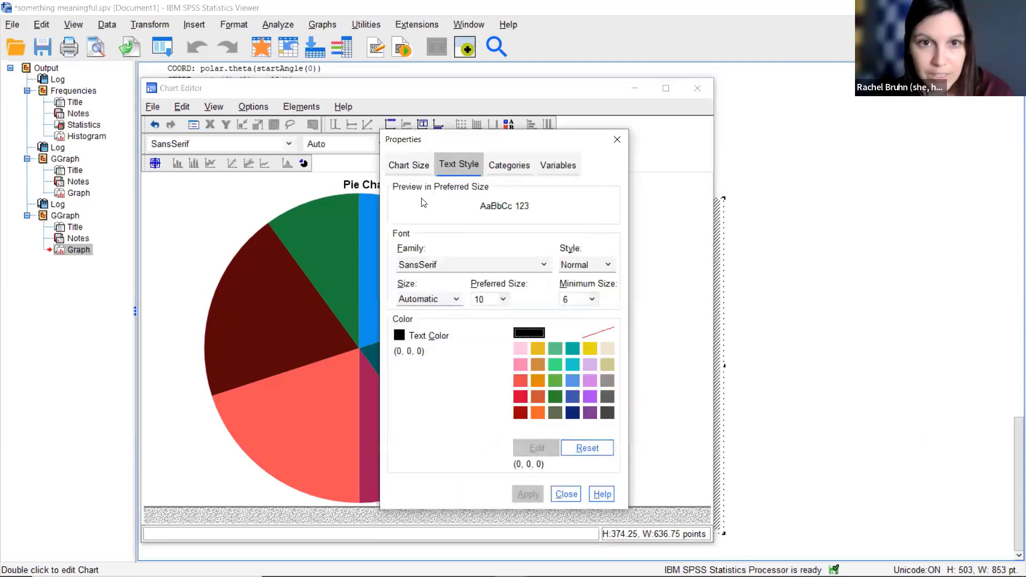
left_click(551, 175)
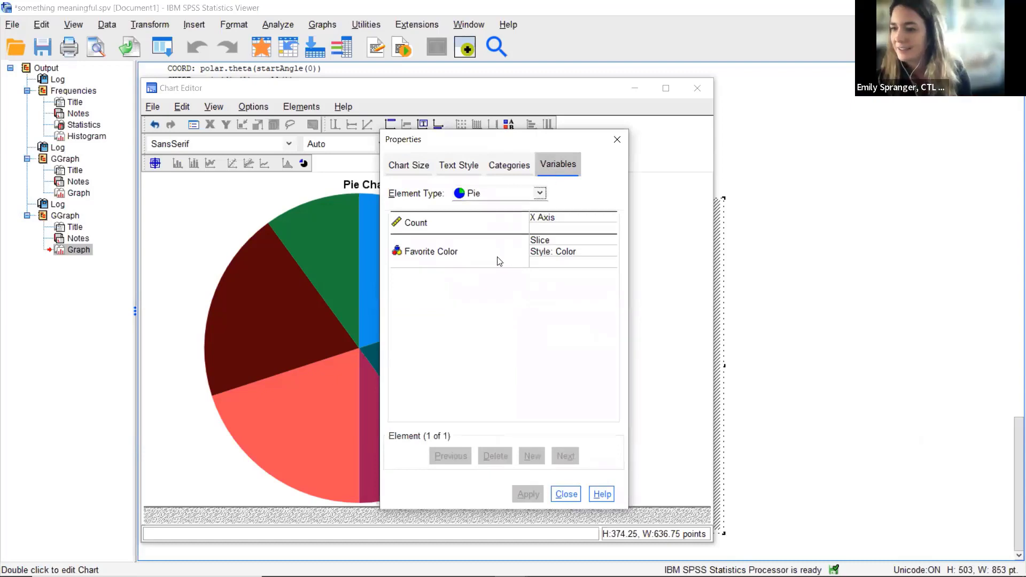
left_click(461, 259)
left_click(539, 194)
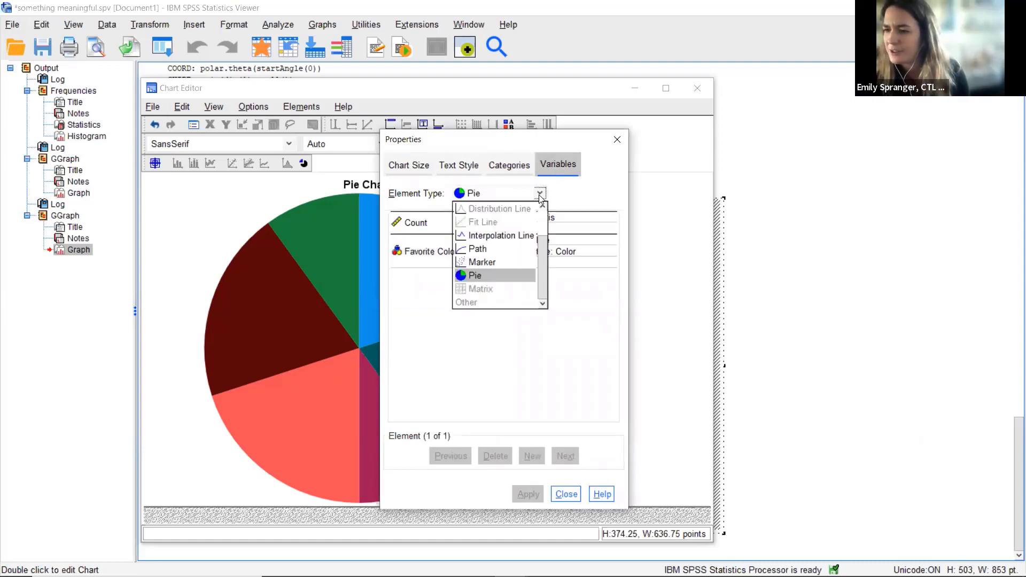
left_click(541, 194)
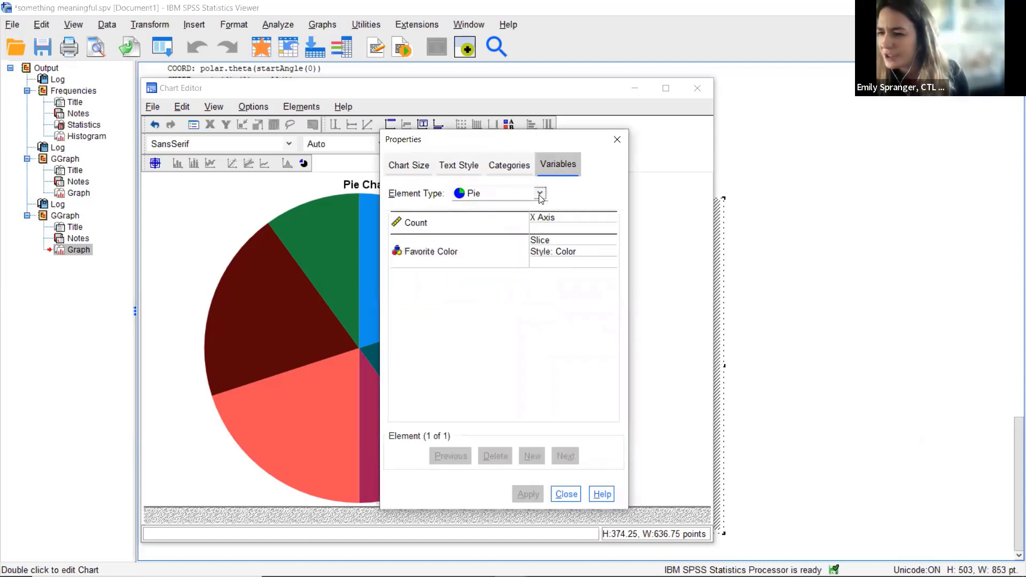
left_click(512, 170)
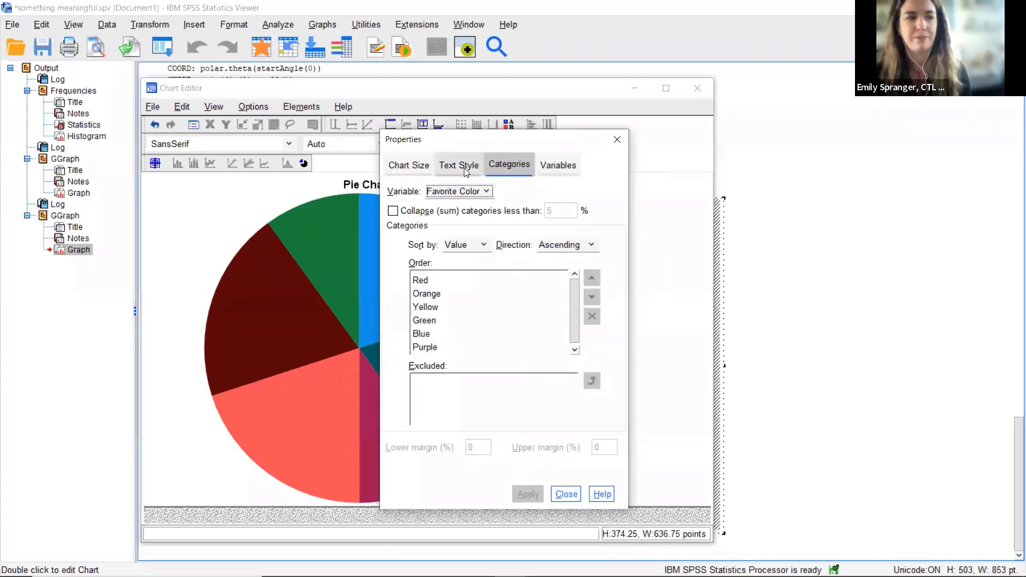
Move the Properties window off the legend and set the legend's fill back to transparent
left_click_drag(476, 144, 737, 138)
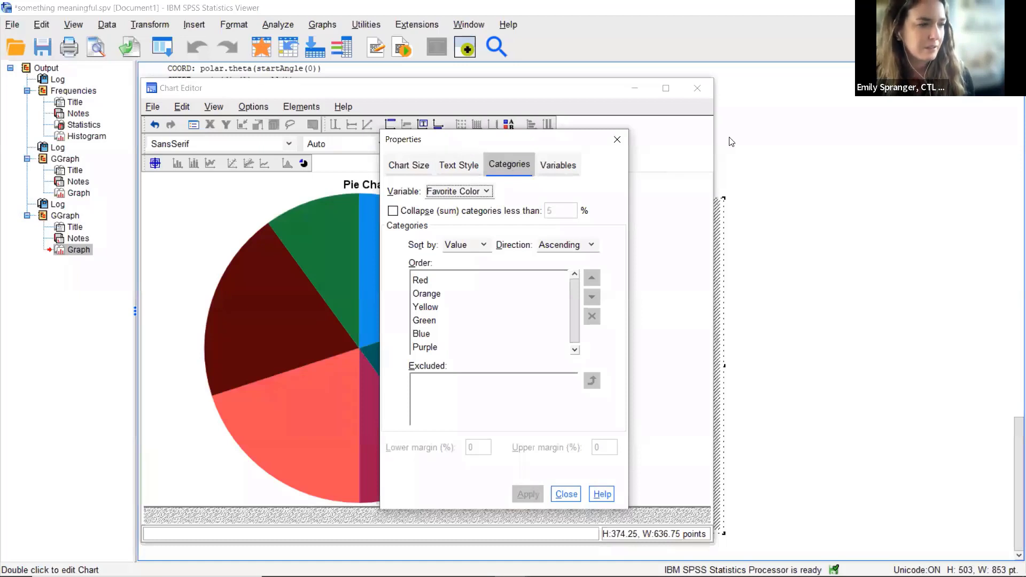
left_click(596, 231)
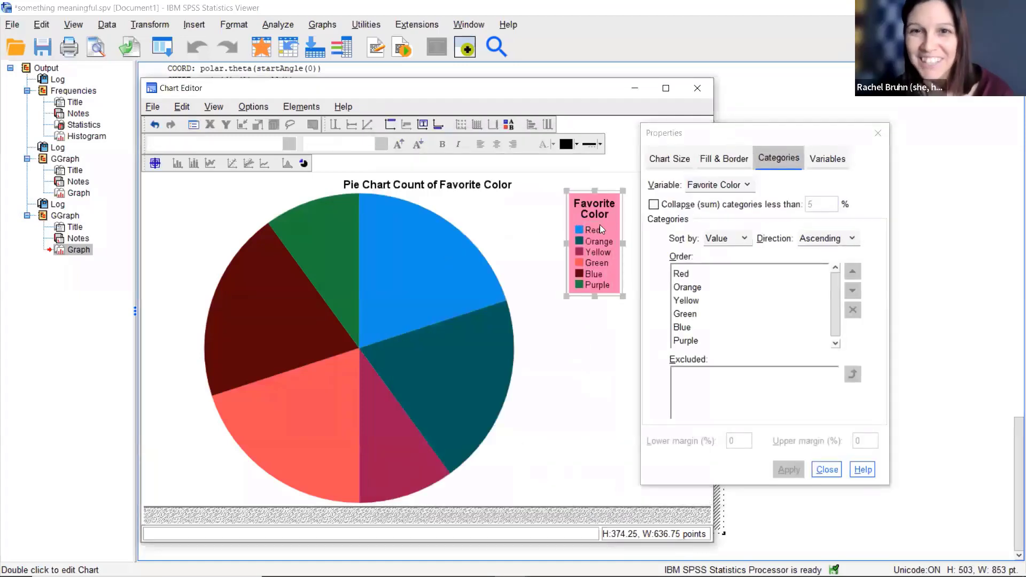
left_click(725, 166)
left_click(675, 234)
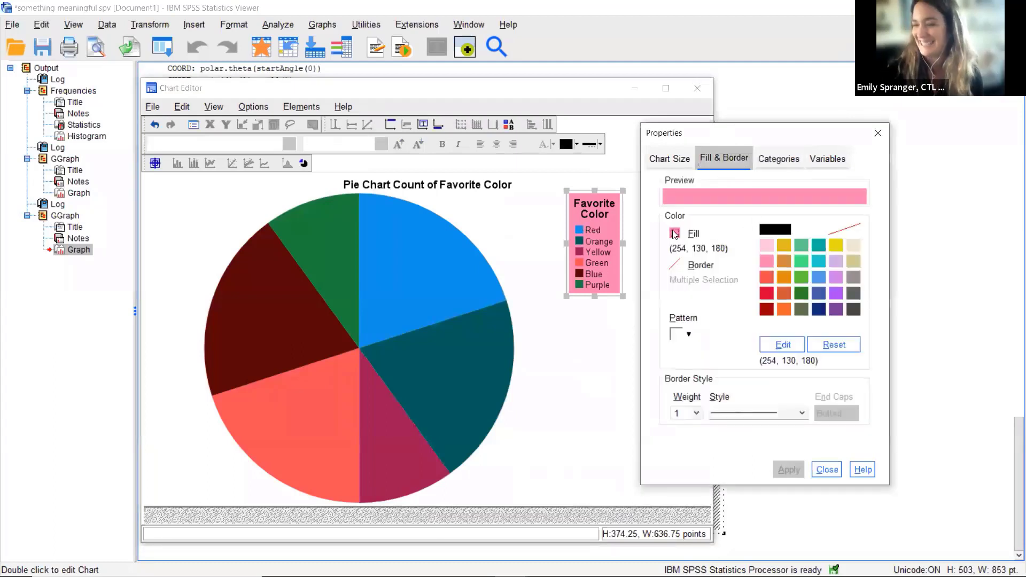
left_click(847, 229)
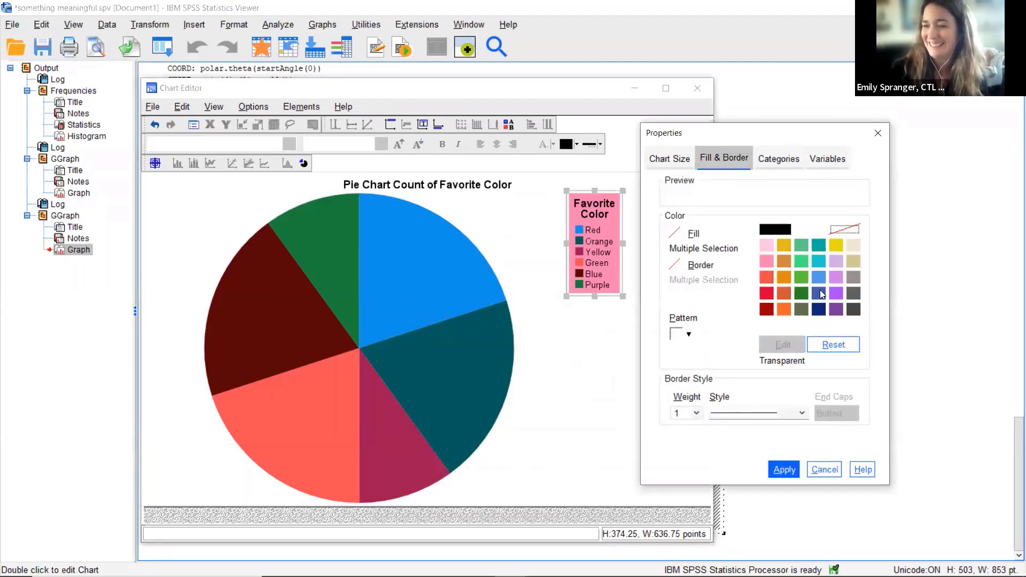
left_click(784, 470)
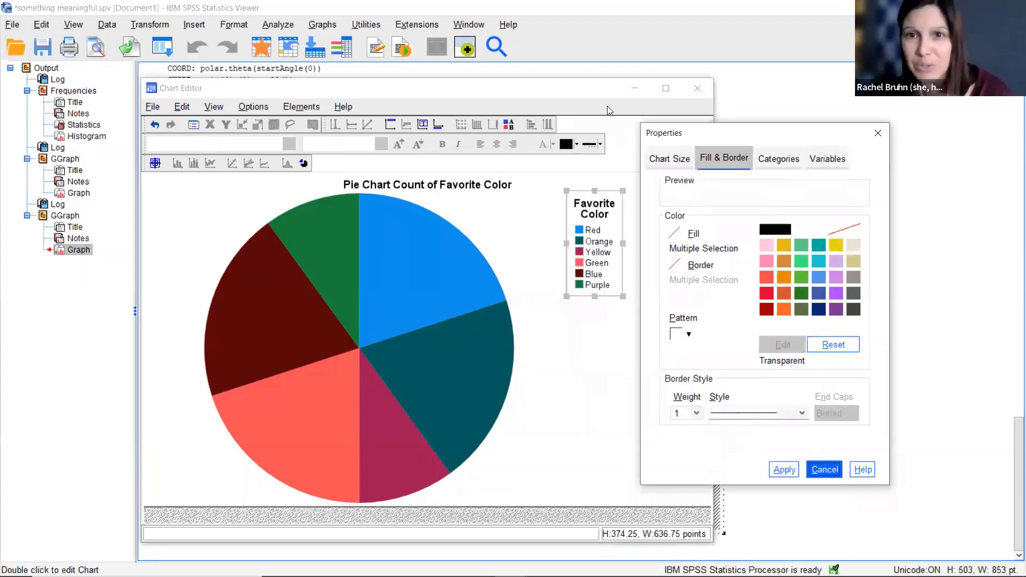
left_click(879, 134)
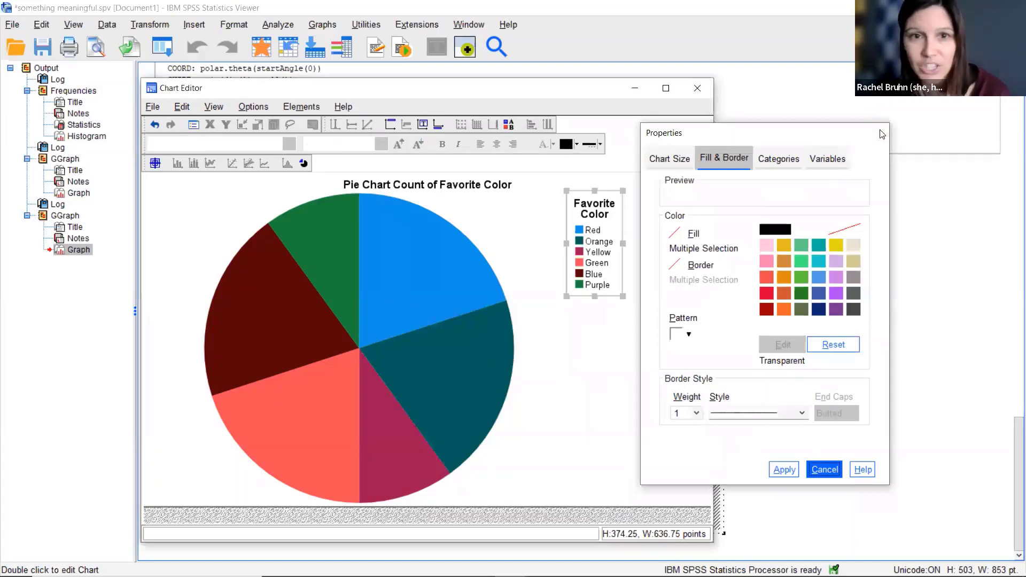
Set the border color of the pie slices to pink (254, 130, 180), then close the properties and the Chart Editor
double_click(412, 271)
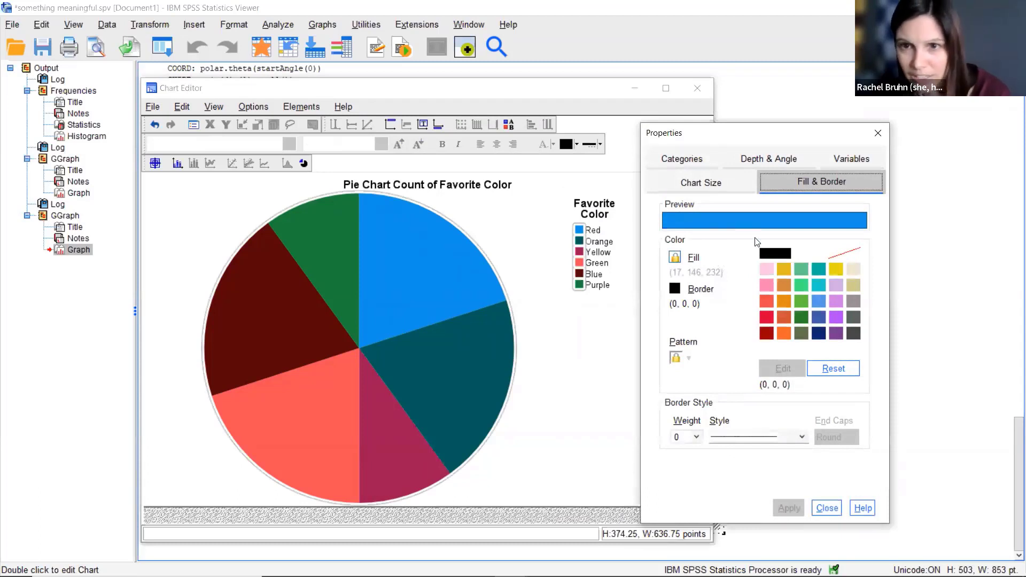
left_click(767, 286)
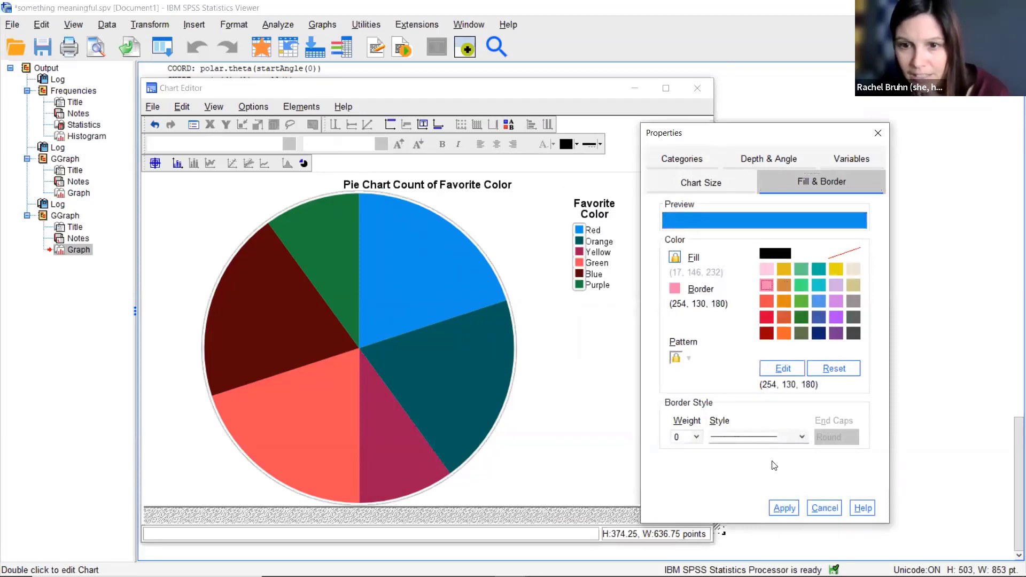
left_click(782, 507)
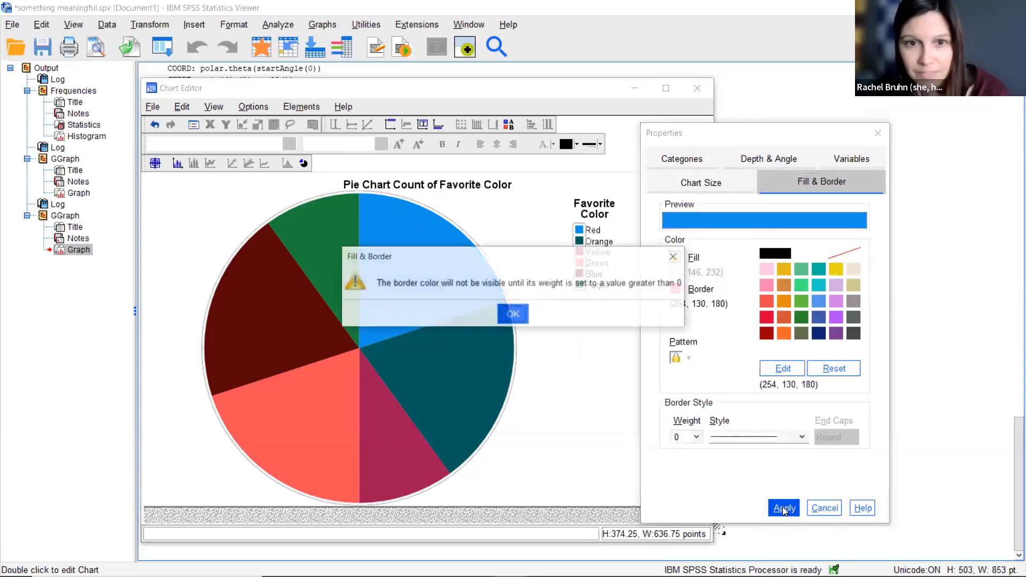
left_click(514, 313)
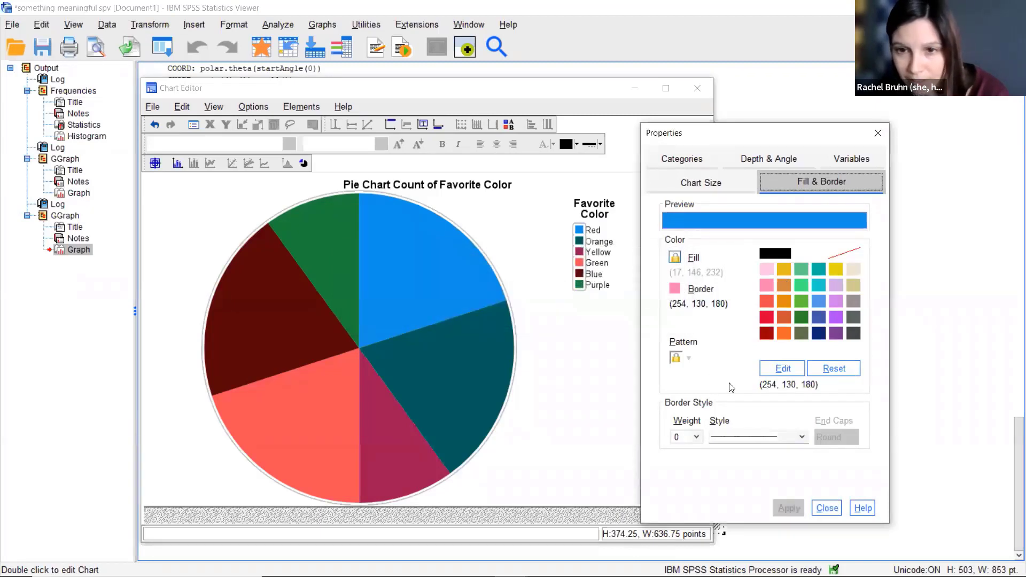
left_click(878, 133)
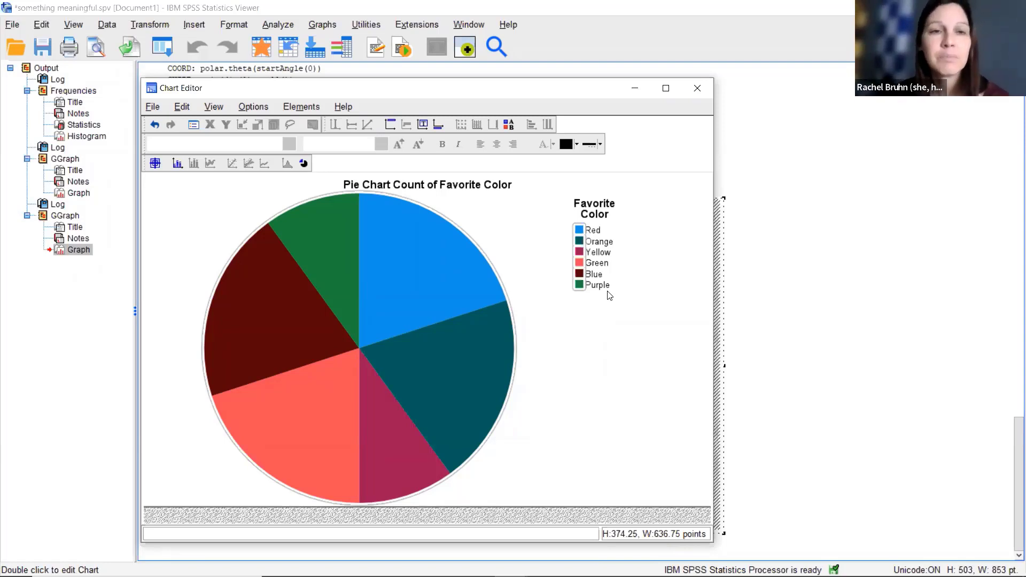
left_click(698, 89)
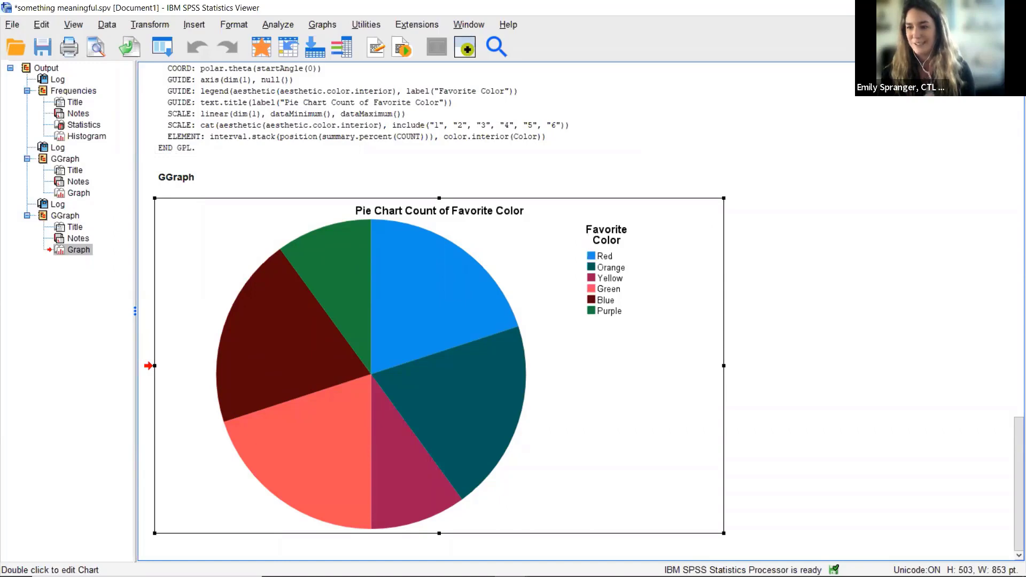
Switch to PowerPoint and start the slide show from the current Additional Resources slide
left_click(445, 564)
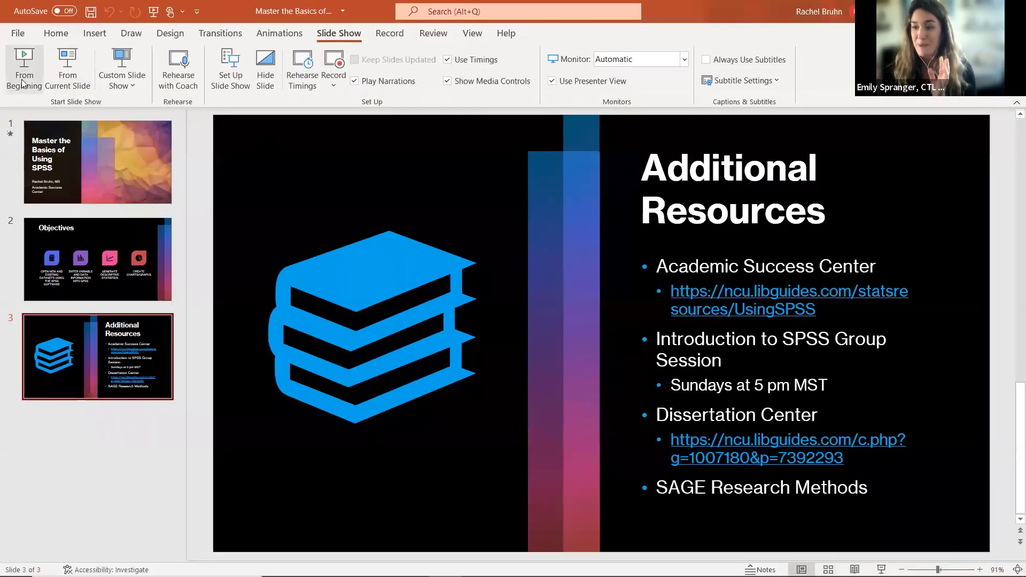
left_click(67, 69)
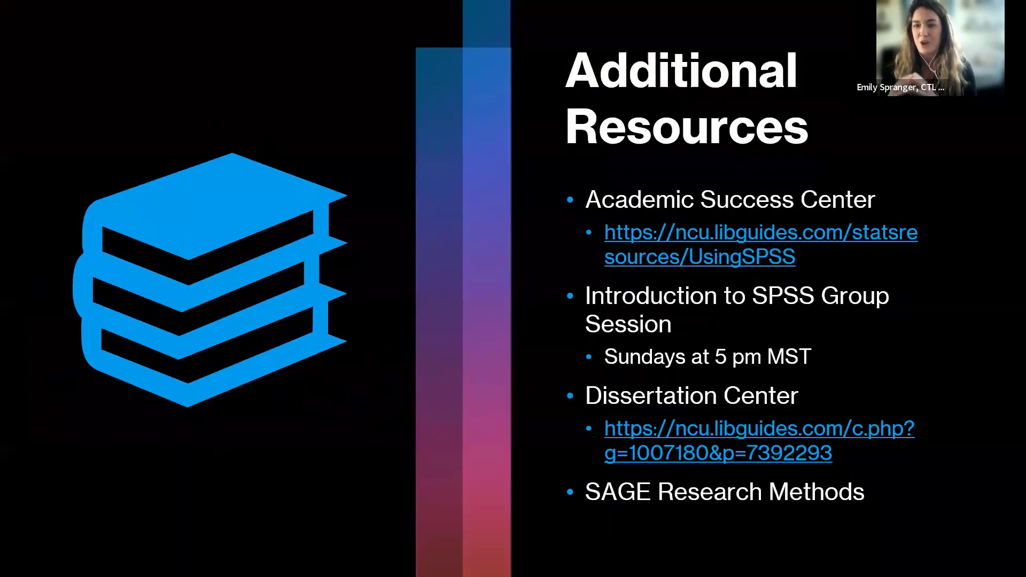